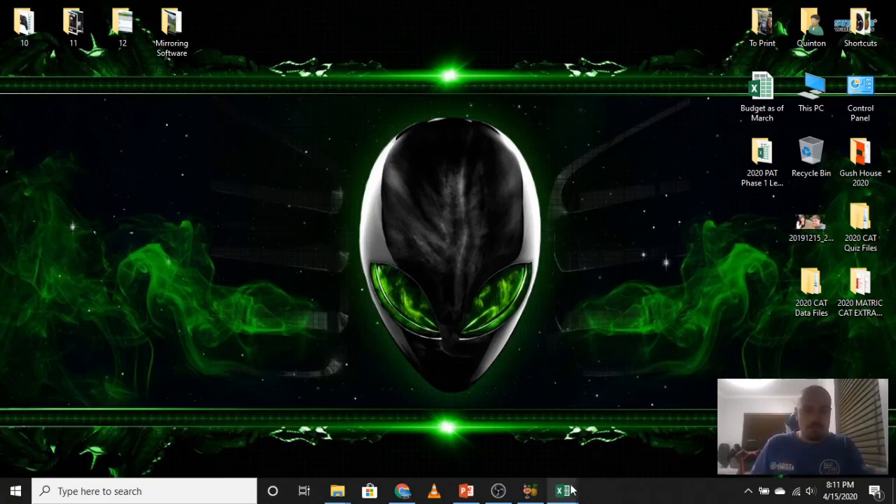
Bring the open Formulas workbook to the front and enlarge the sheet so that its four small tables are readable.
mouse_move(571, 490)
mouse_move(509, 427)
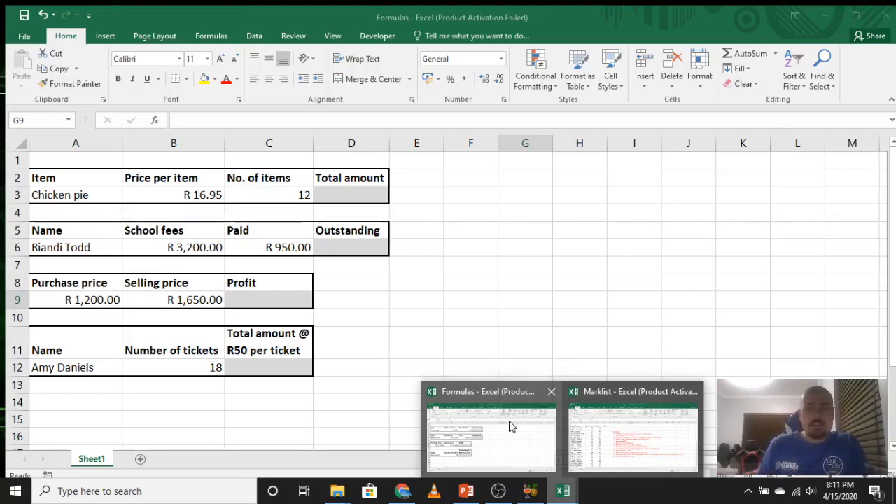
mouse_move(614, 422)
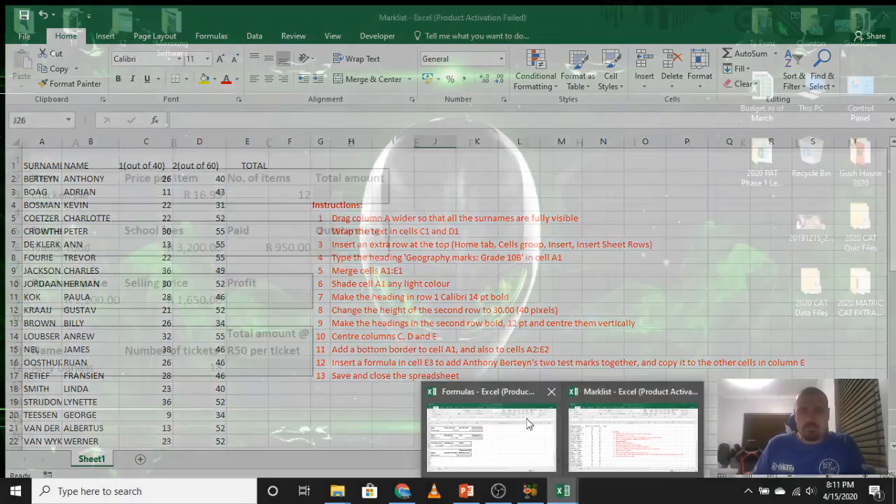
click(527, 424)
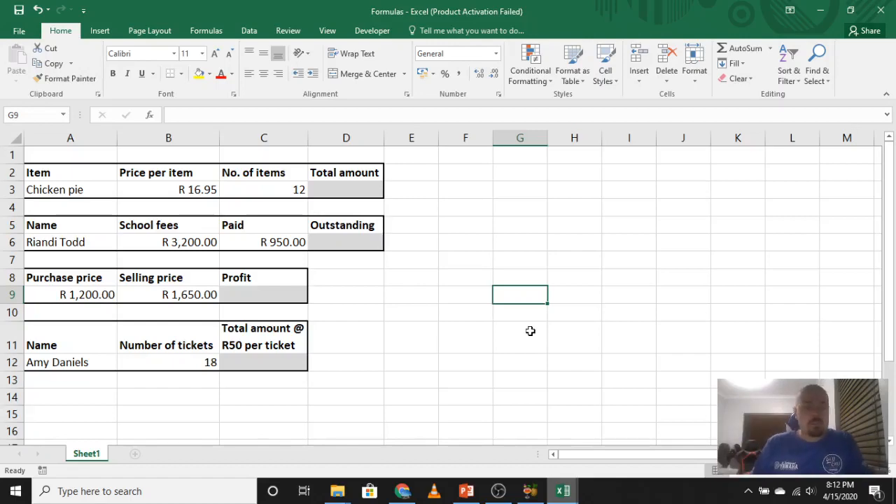
scroll(484, 334, up, 3)
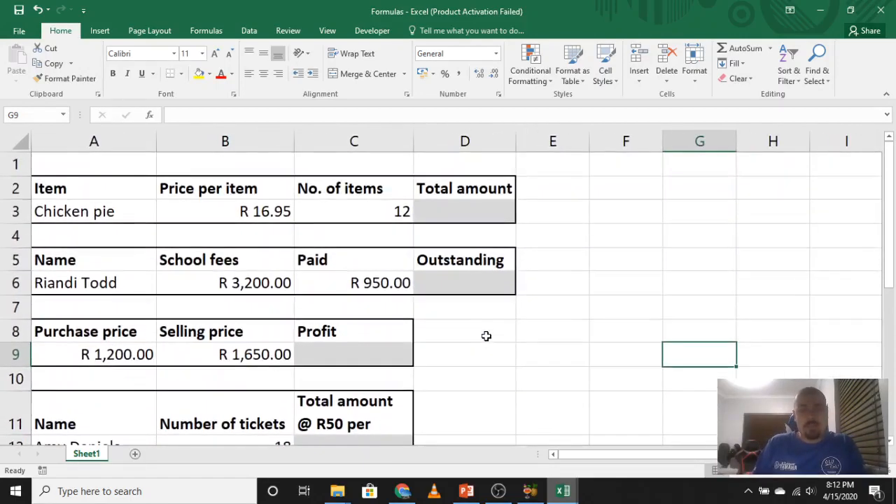
scroll(487, 337, down, 1)
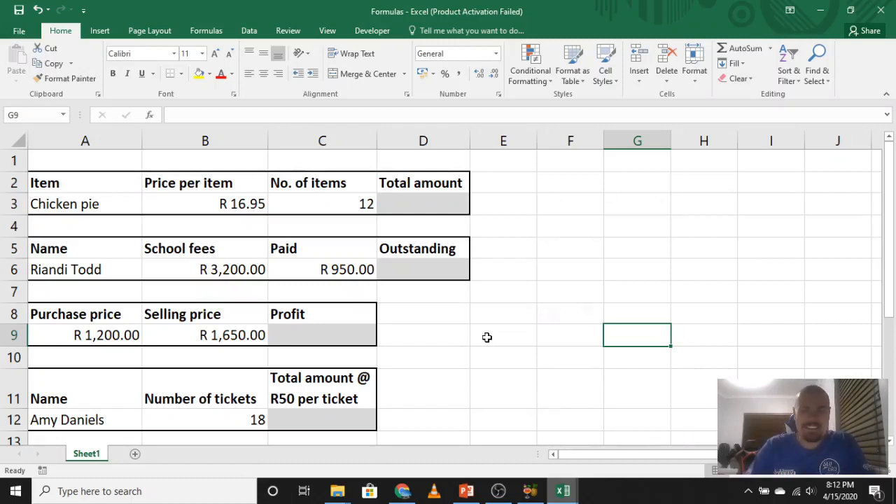
Calculate the chicken pie's total amount in D3 with the formula =B3*C3.
click(427, 205)
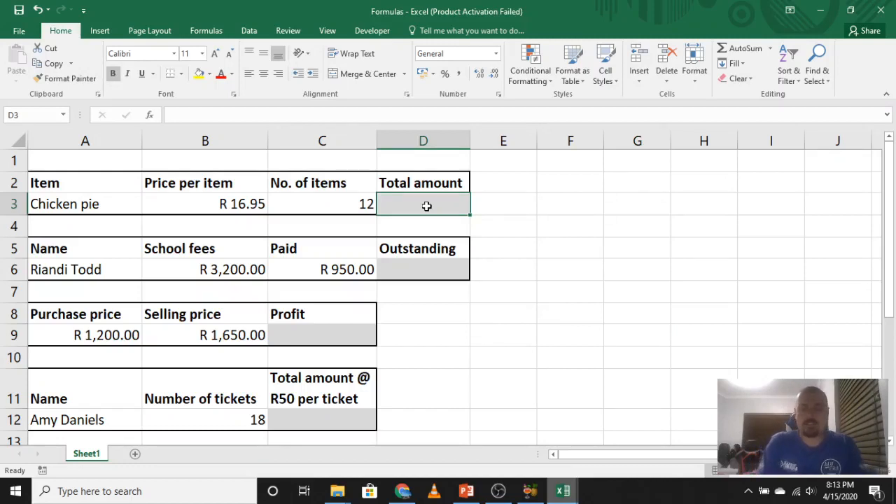
text(=)
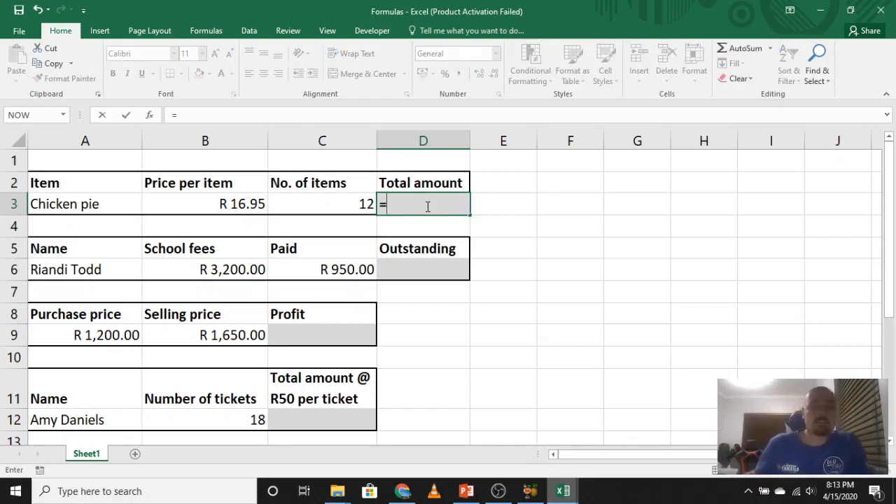
click(253, 204)
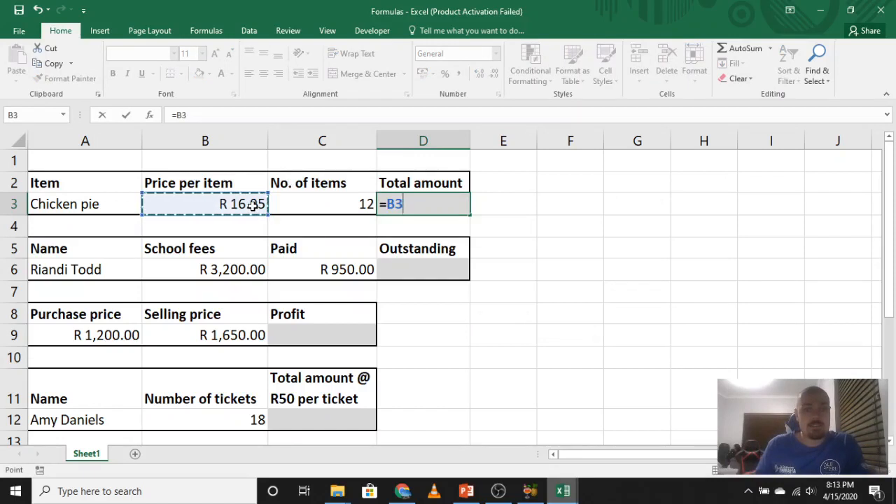
text(*)
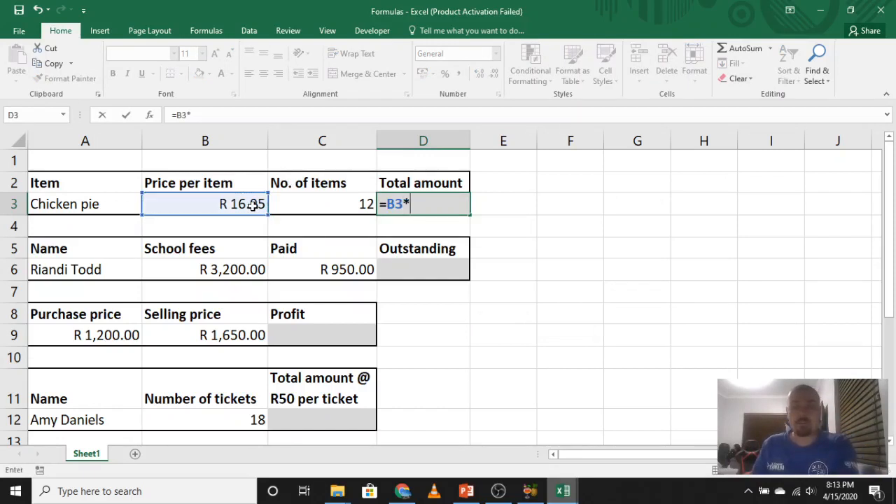
click(328, 199)
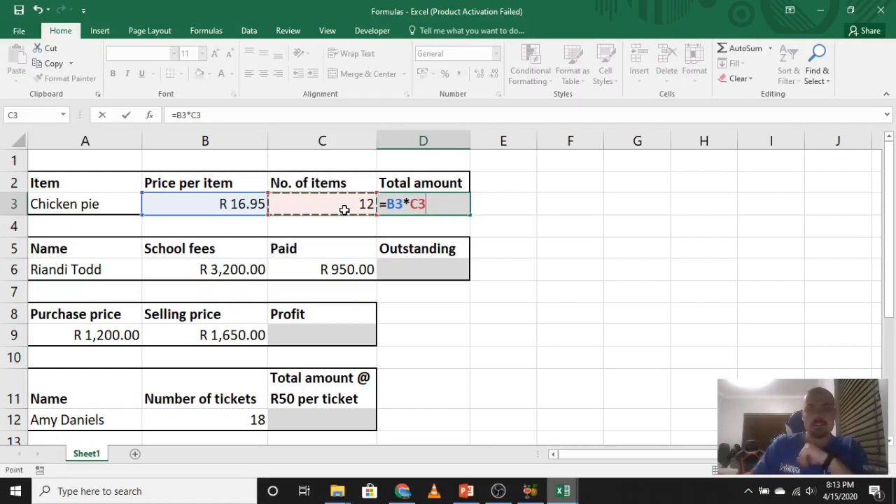
key(Return)
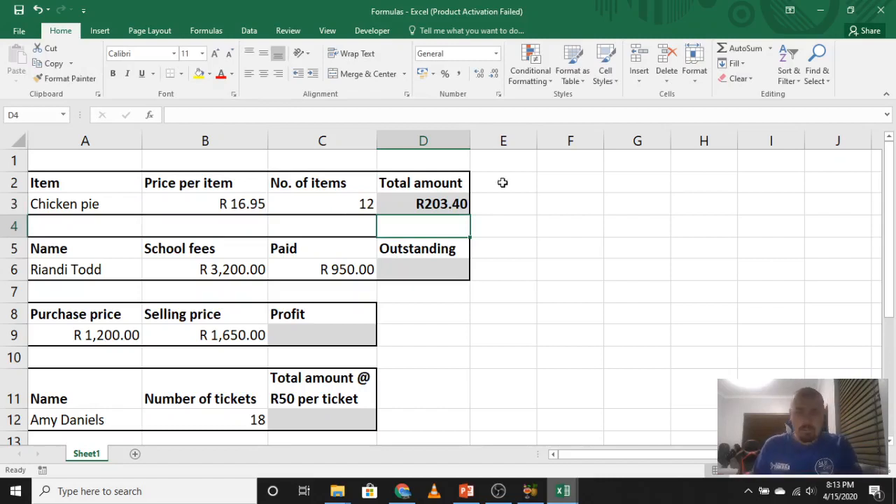
Enter the alternative formula =B3*12 in cell E3, using the typed number instead of a cell reference.
click(551, 283)
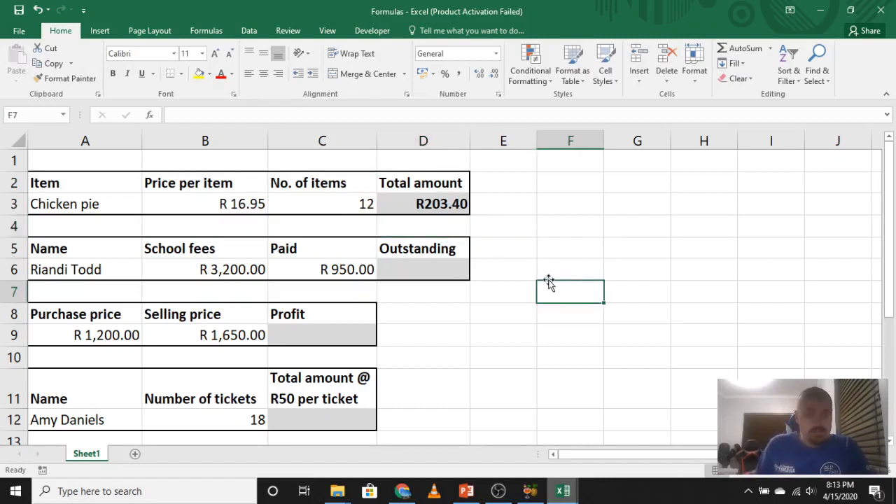
click(494, 203)
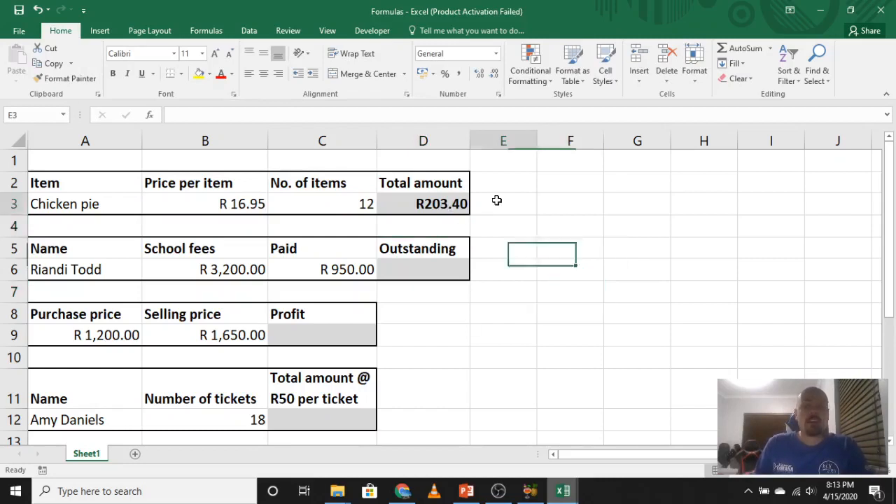
text(=)
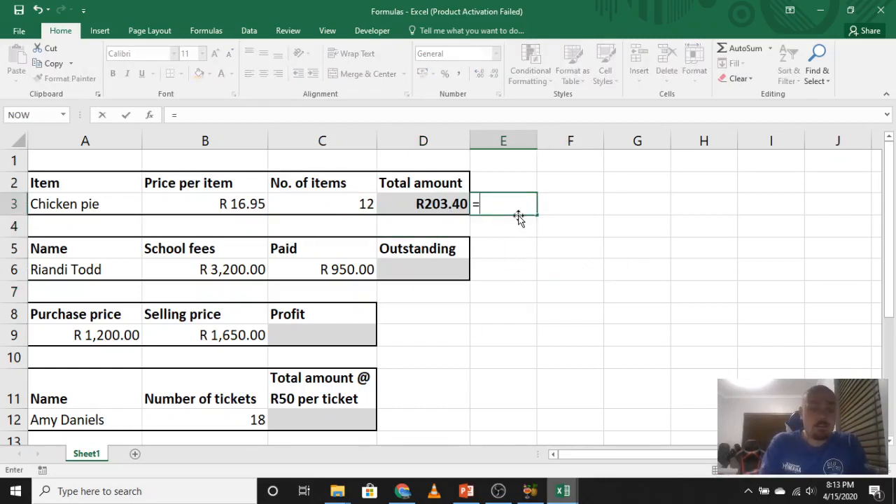
click(256, 204)
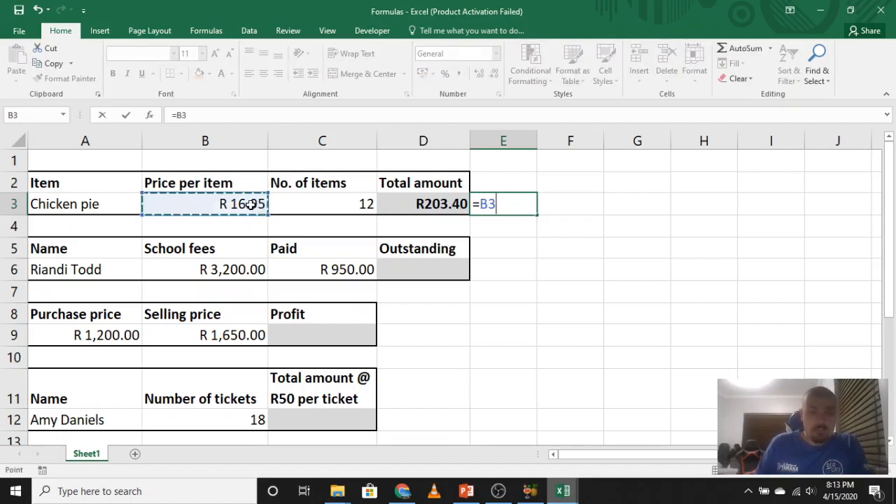
text(*12)
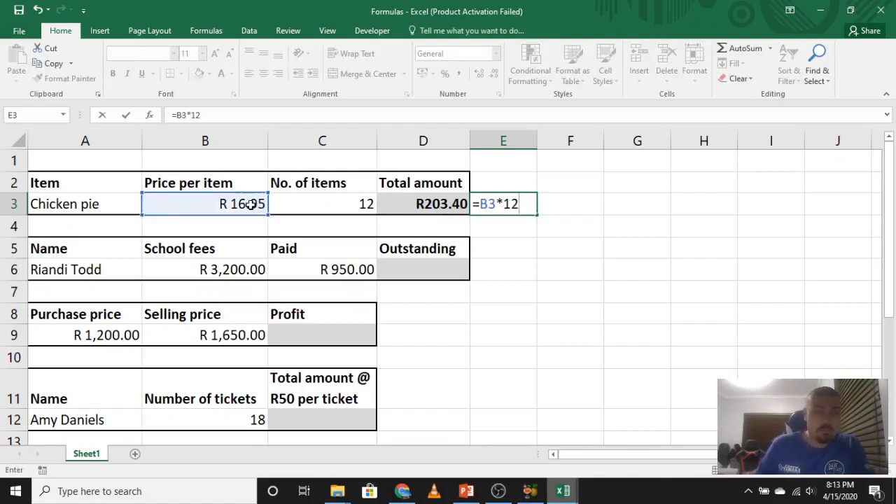
key(Return)
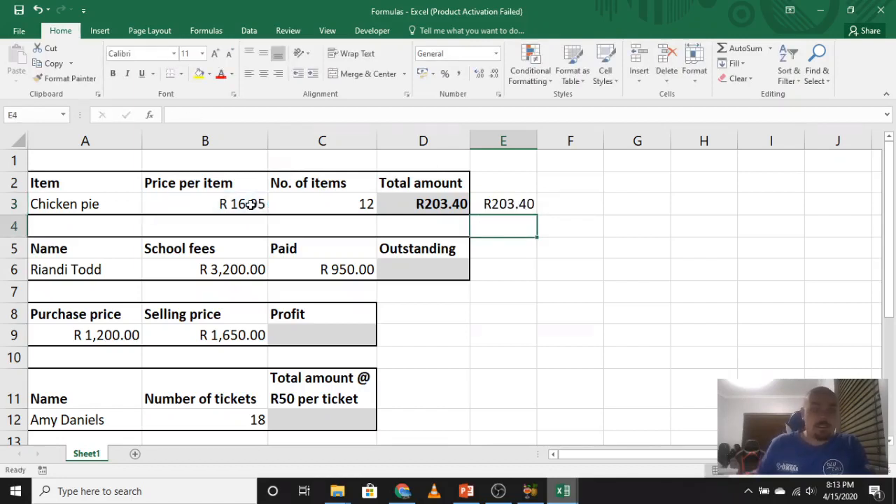
Compare the formulas in E3 and D3, and clear the contents of E3.
click(516, 204)
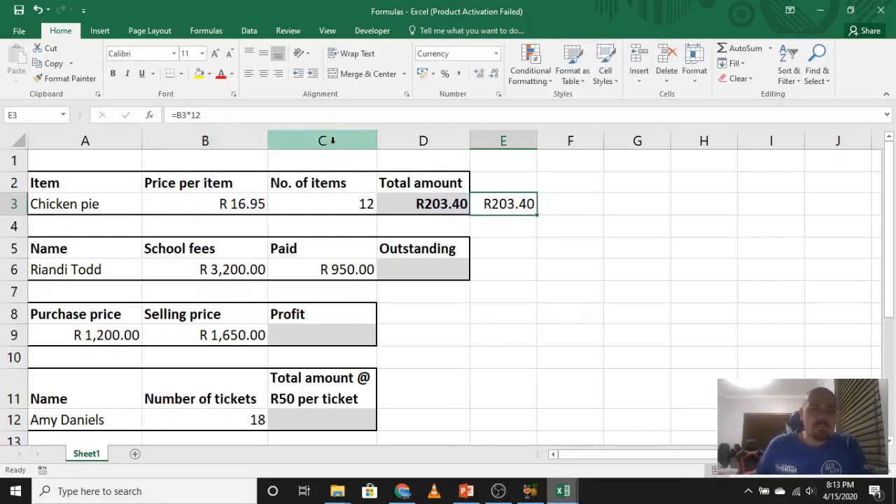
click(431, 204)
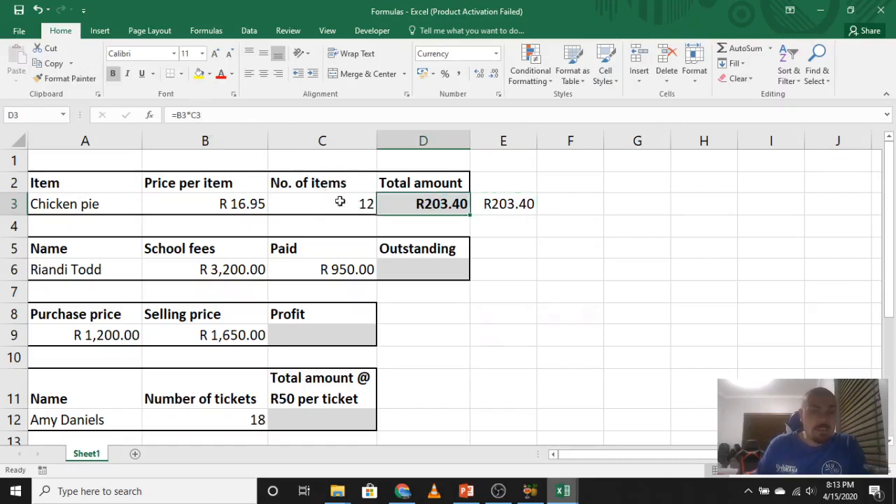
click(511, 208)
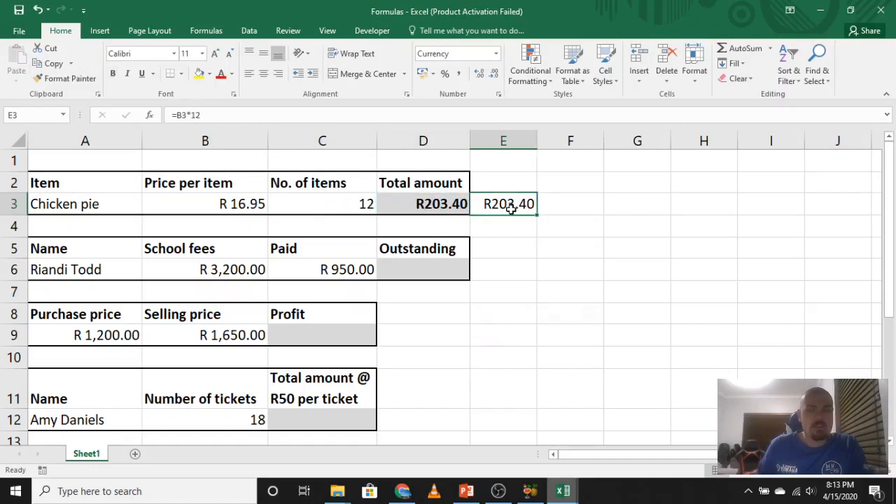
key(Delete)
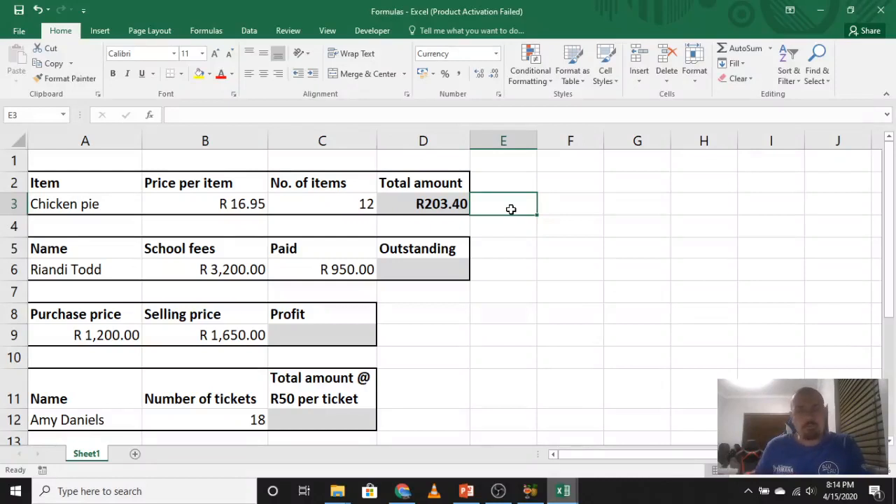
Calculate the outstanding school fees in D6 by subtracting the paid amount with the formula =B6-C6.
click(450, 273)
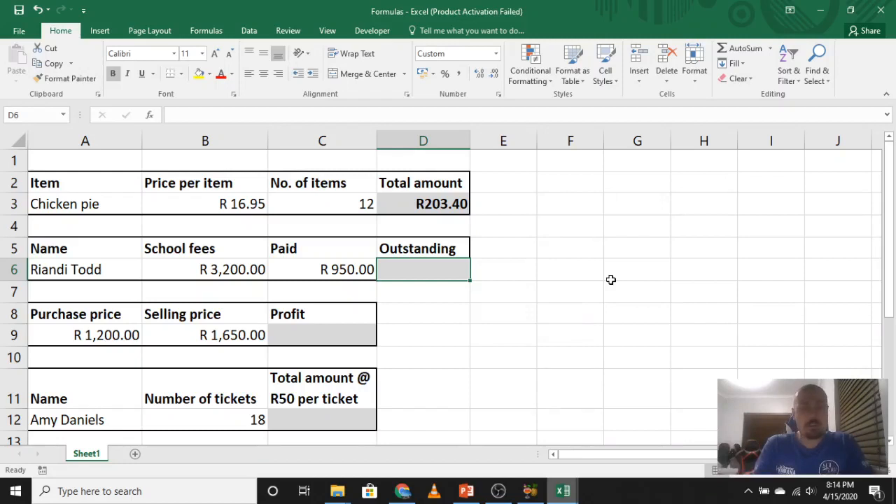
text(=)
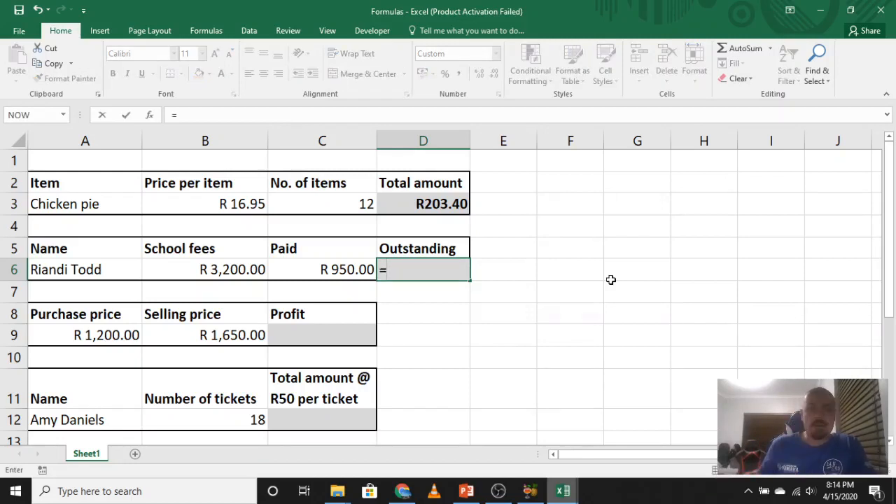
click(238, 269)
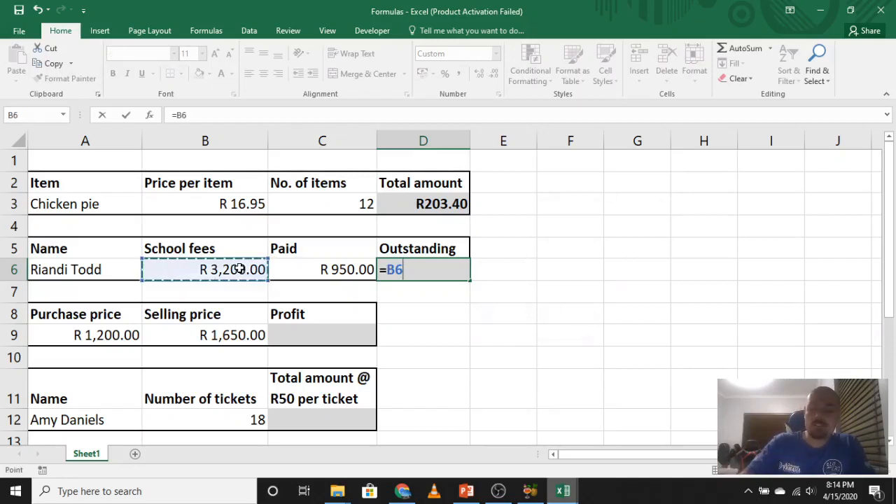
text(-)
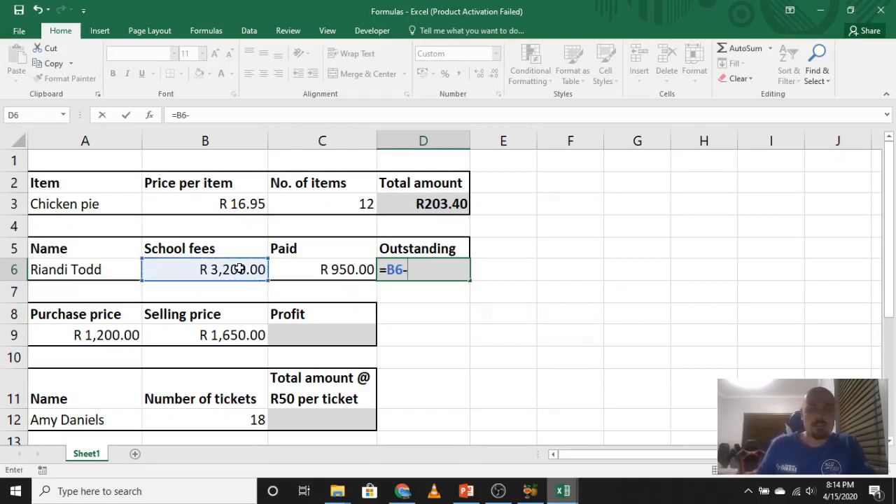
click(308, 266)
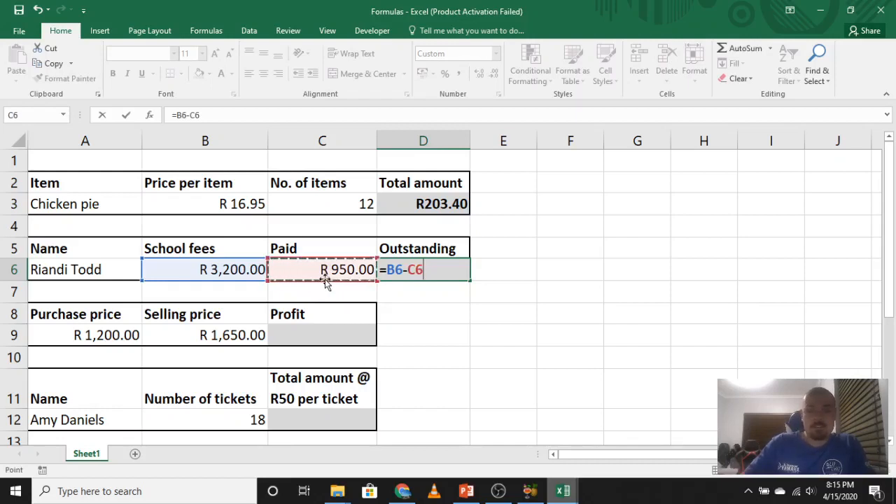
key(Return)
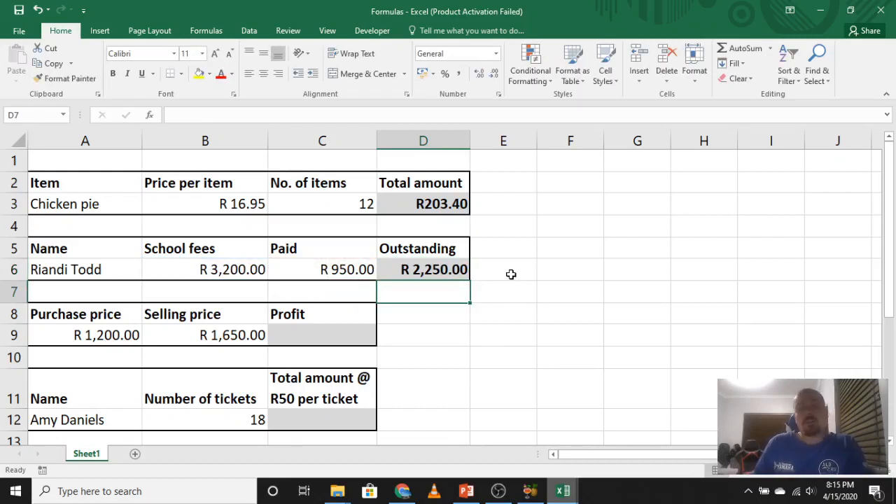
Try the reversed subtraction =C6-B6 in cell E6, and undo that entry.
click(511, 273)
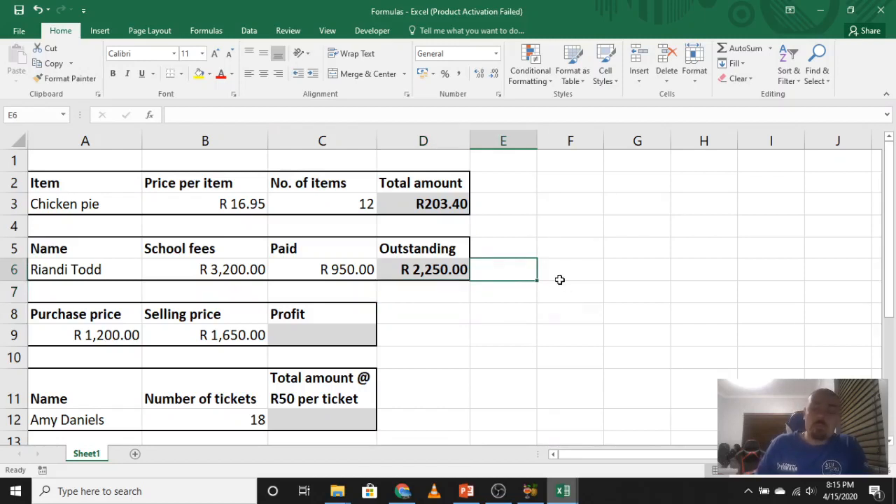
text(=)
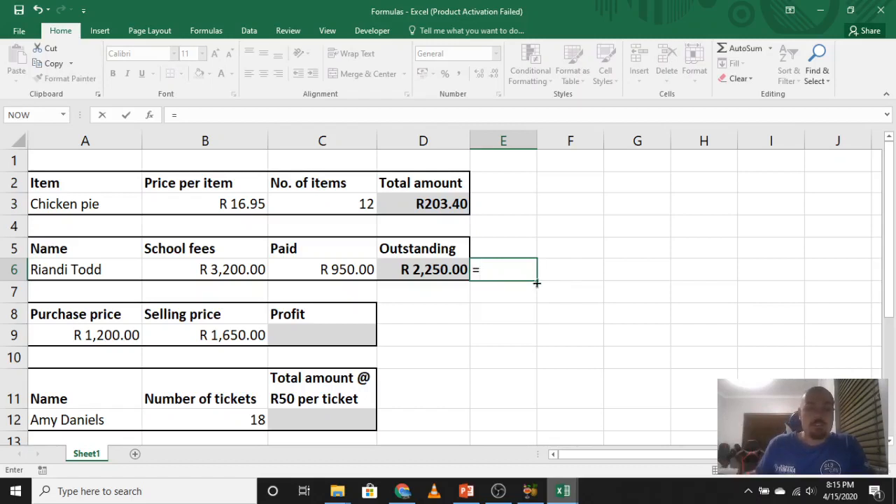
click(340, 273)
text(-)
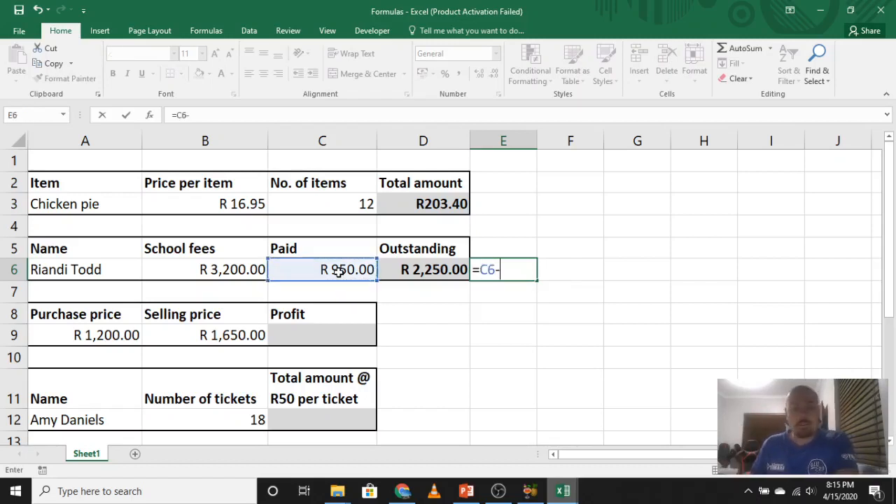
click(246, 270)
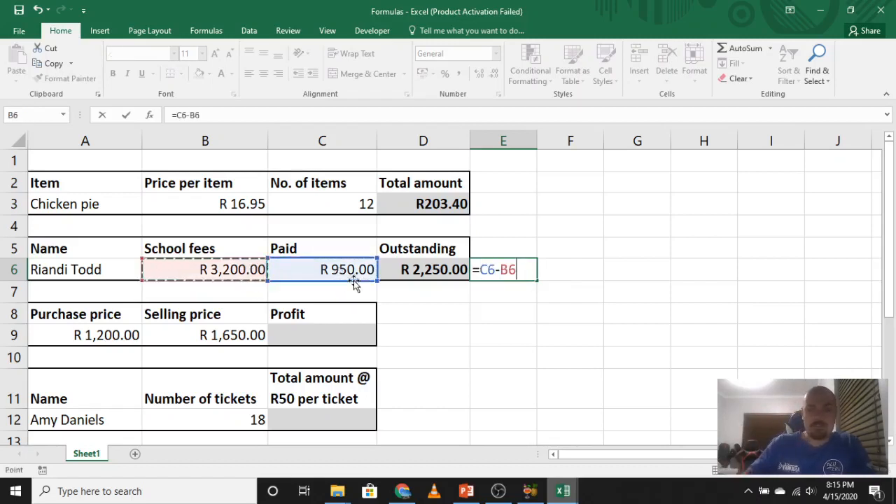
key(Return)
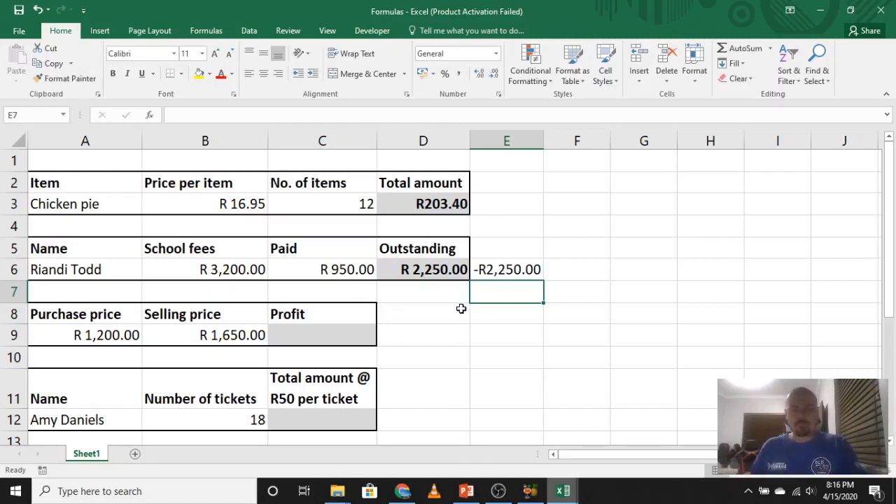
key(ctrl+z)
Try the formula =B6xC6 in the Outstanding cell D6, replacing the minus sign with x, and undo the edit.
click(448, 268)
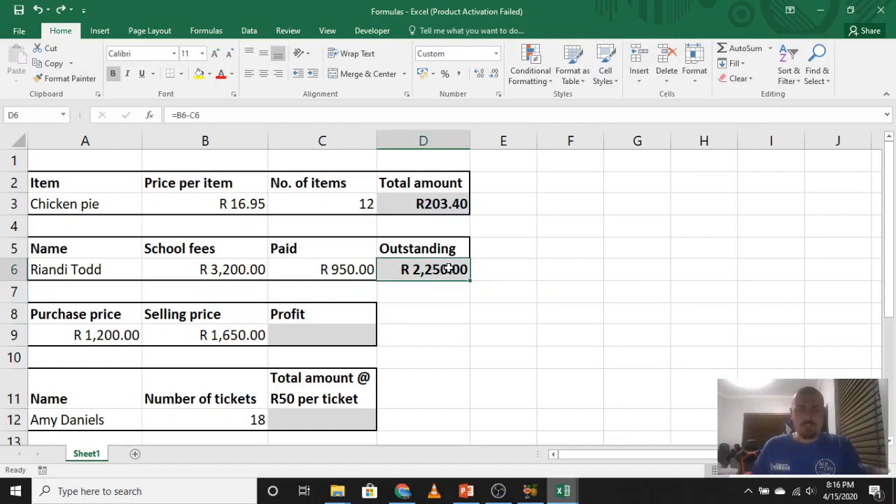
click(192, 115)
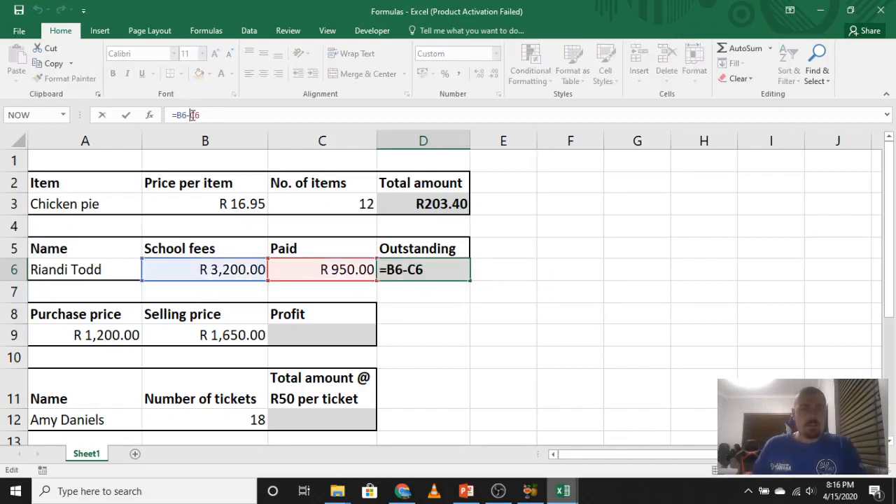
key(BackSpace)
text(x)
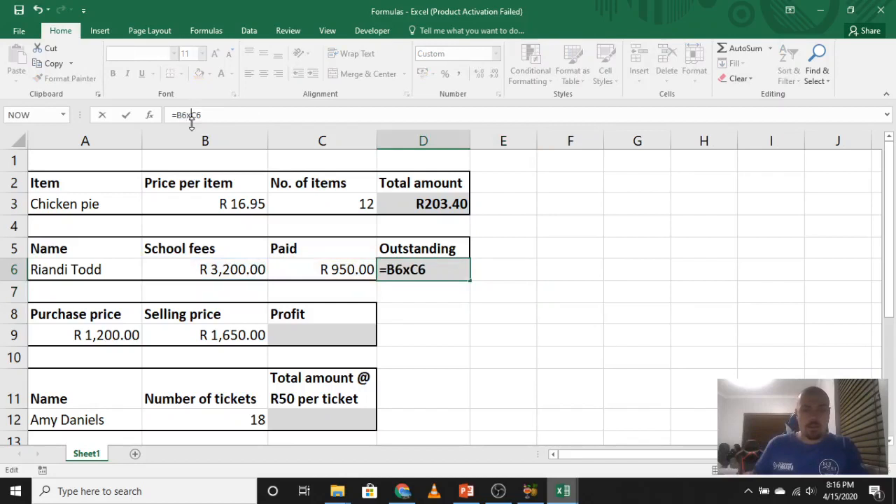
click(480, 351)
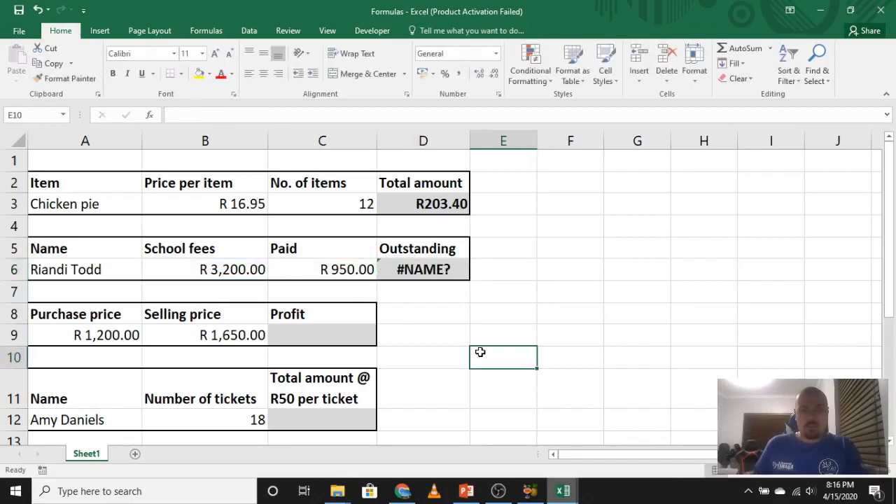
click(445, 271)
click(571, 300)
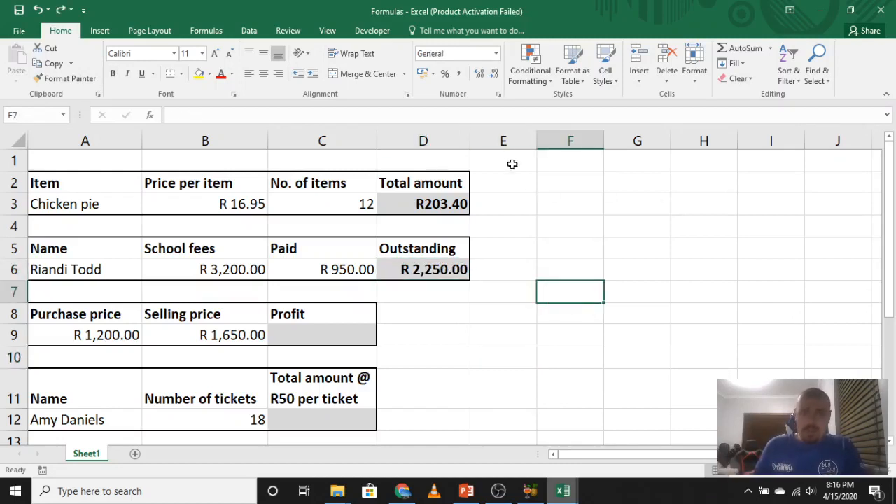
Narrow column D until it is too small for its amounts, and AutoFit the column width to its contents.
drag(471, 138, 426, 140)
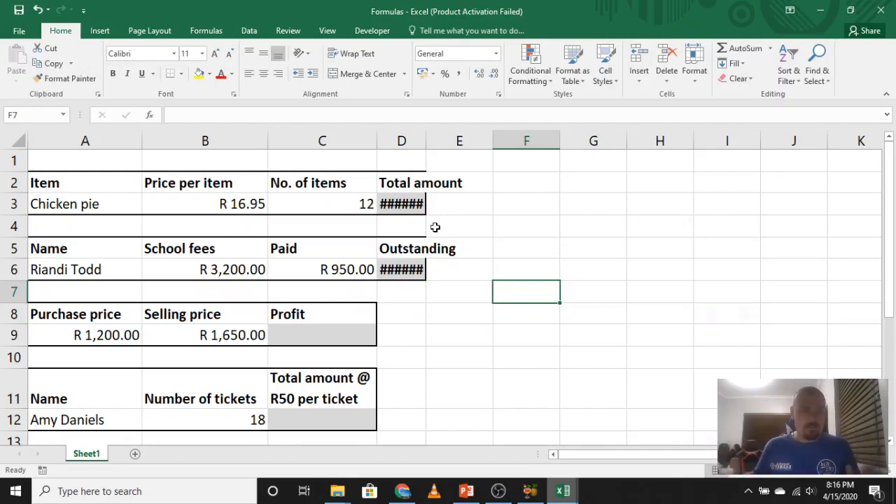
double_click(425, 141)
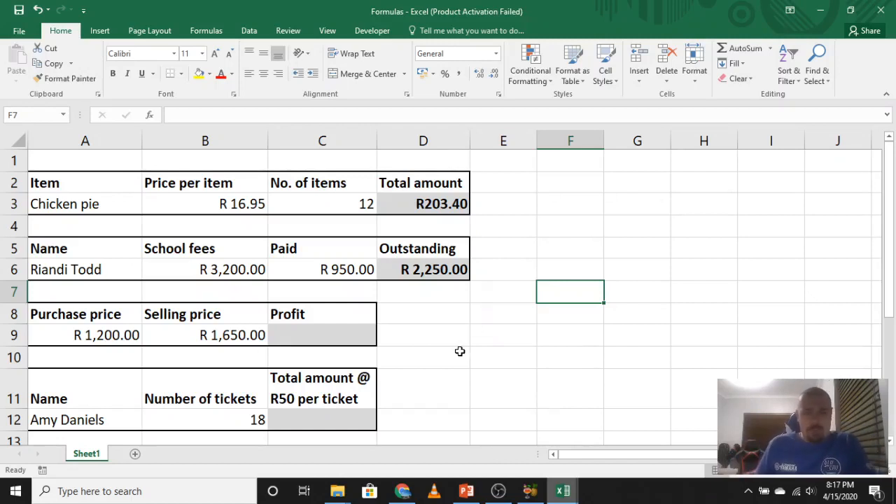
Calculate the profit in C9 by subtracting the purchase price from the selling price with the formula =B9-A9.
click(317, 332)
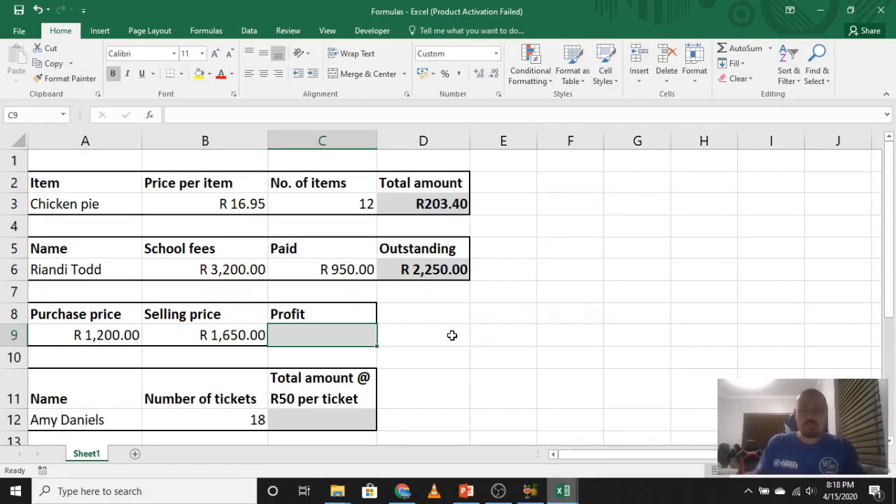
text(=)
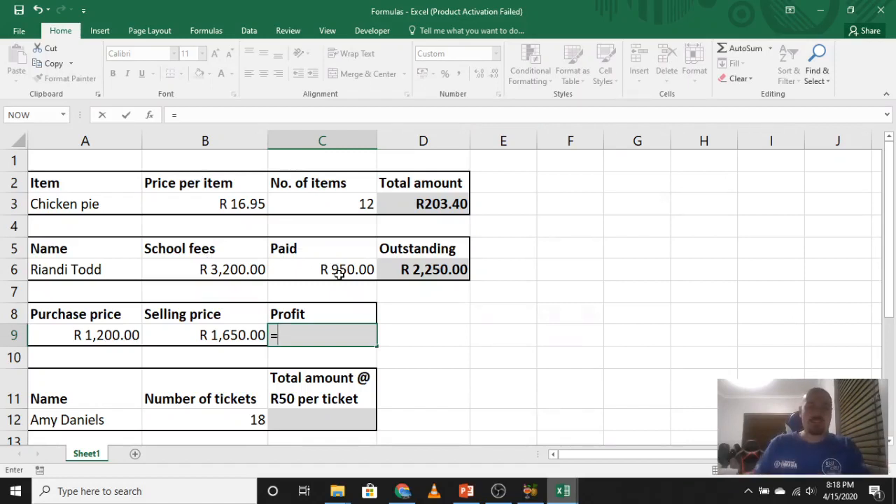
click(226, 336)
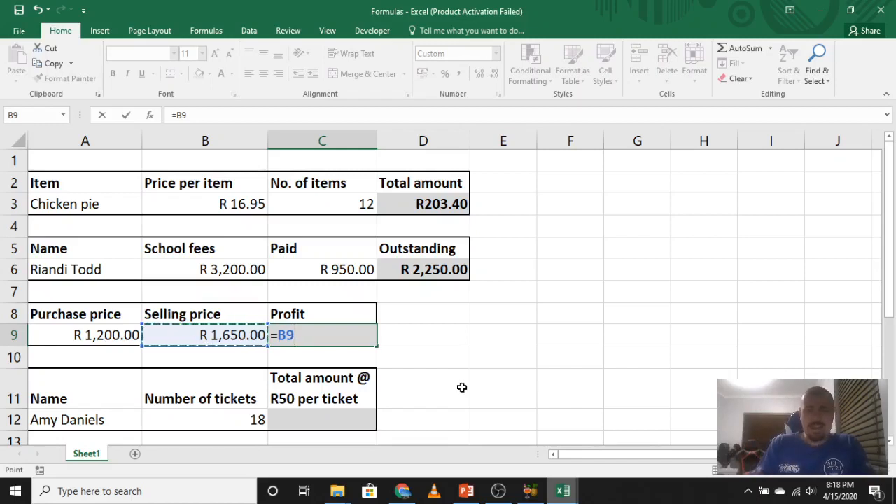
text(-)
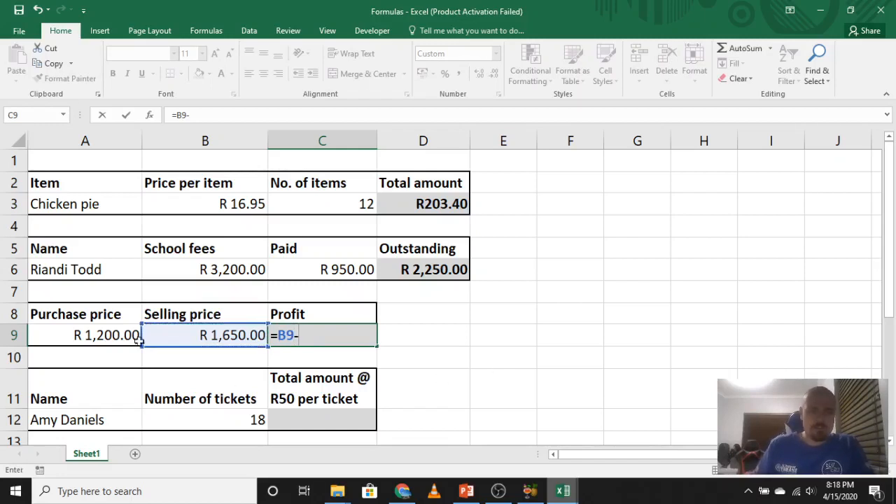
click(113, 335)
key(Return)
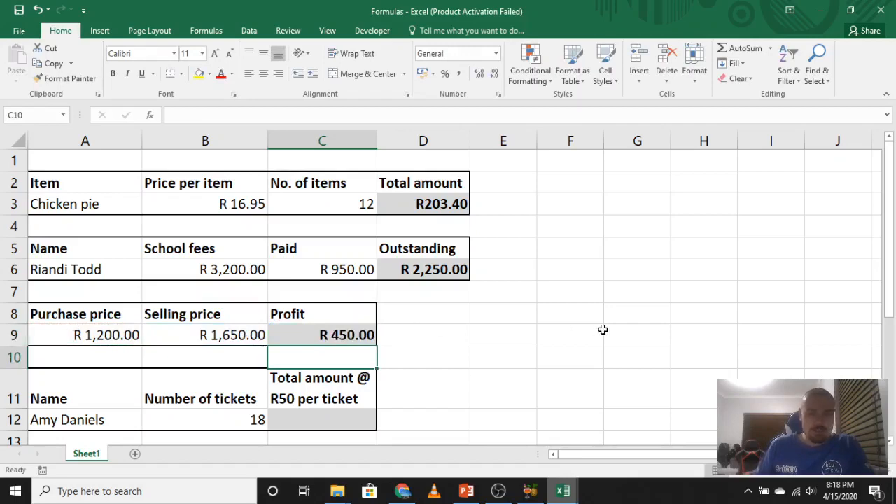
Calculate the total ticket amount in C12 by multiplying the number of tickets by the R50 price with the formula =B12*50.
scroll(603, 330, down, 2)
scroll(593, 302, up, 2)
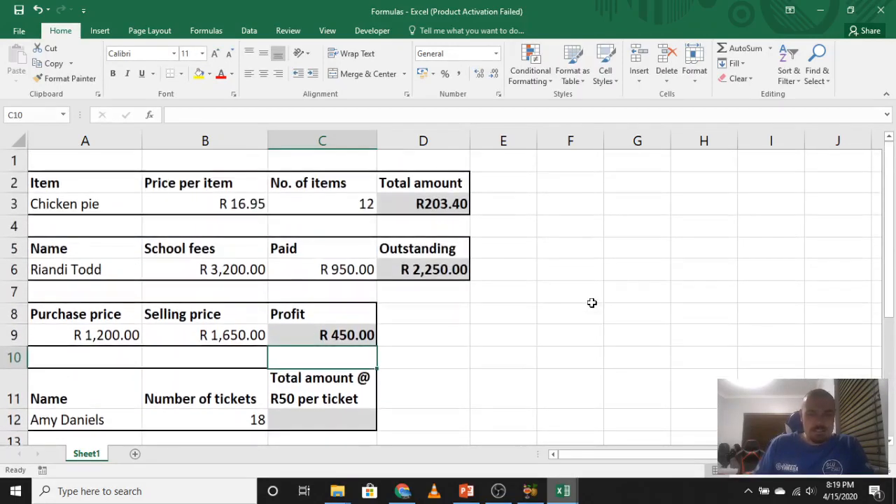
click(330, 417)
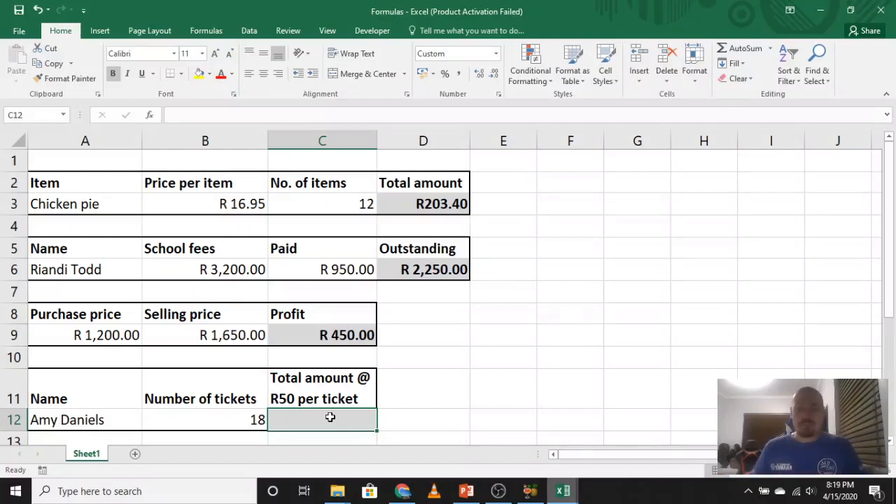
click(322, 396)
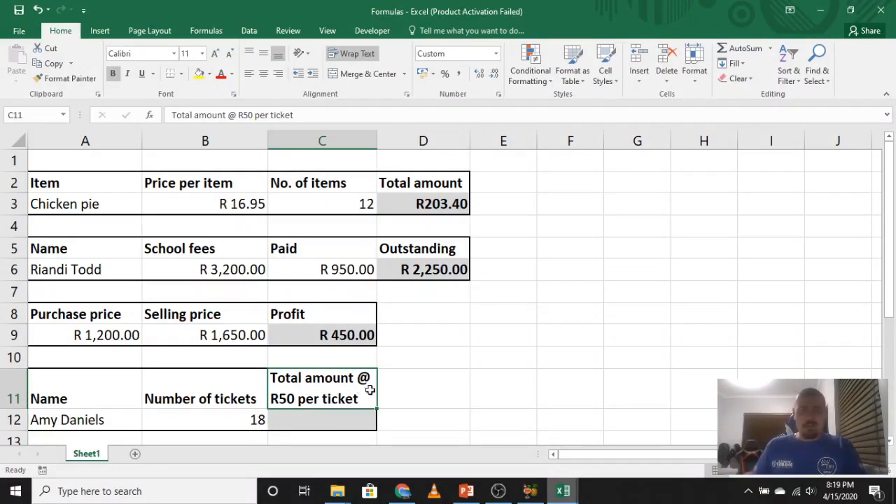
click(355, 420)
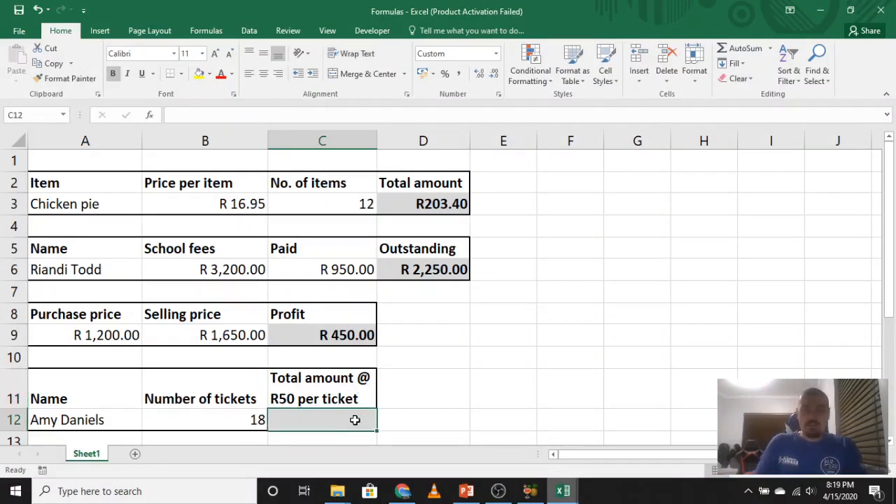
text(=)
click(248, 420)
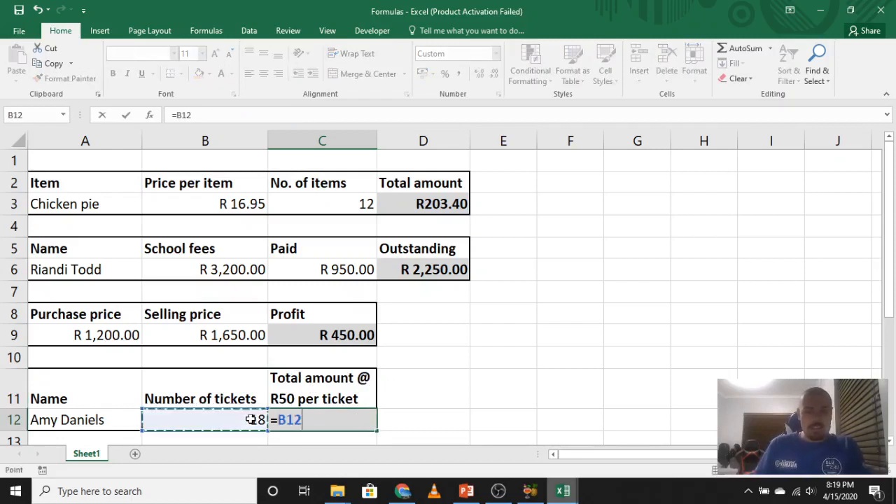
text(*50)
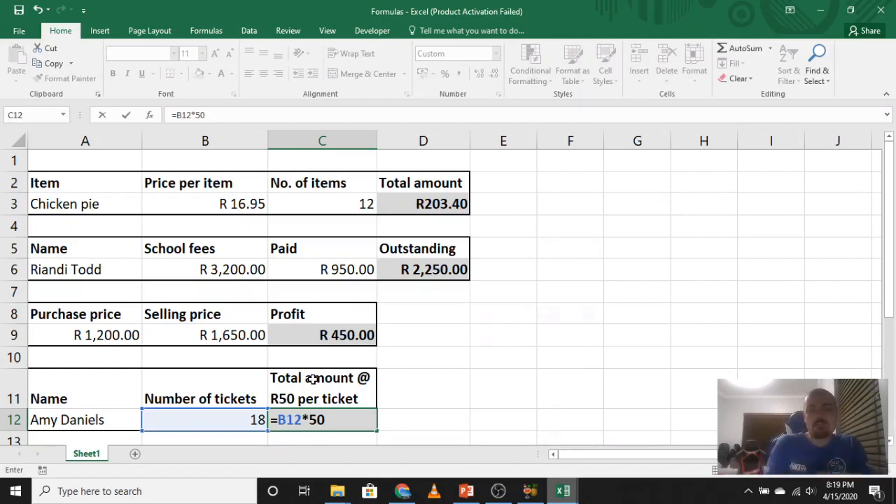
key(Return)
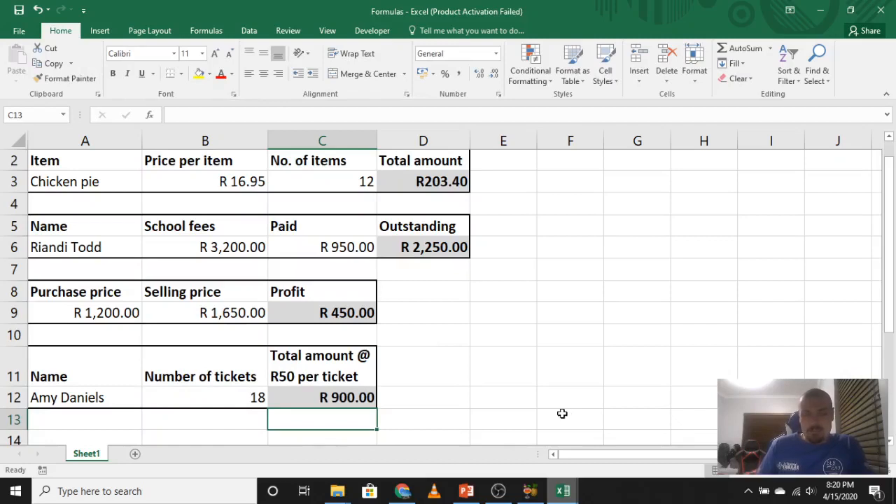
click(517, 405)
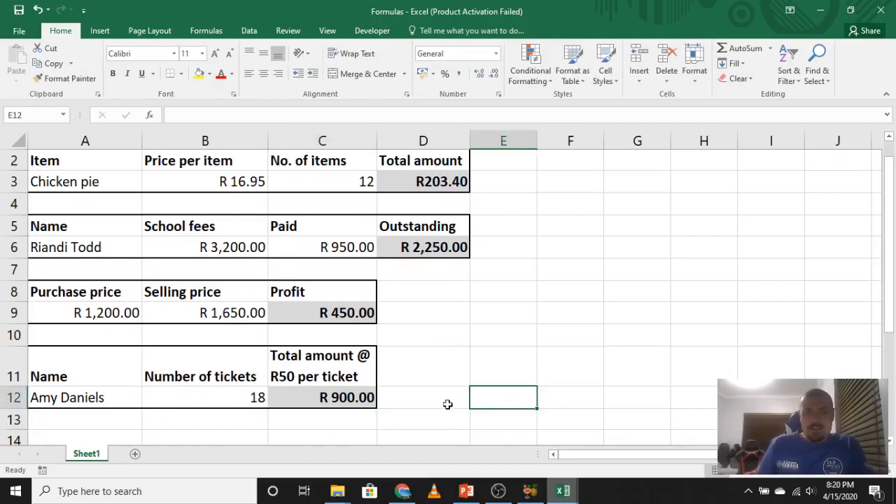
Preview the Currency and Number formats for the total amount in C12, and apply the General number format.
click(348, 398)
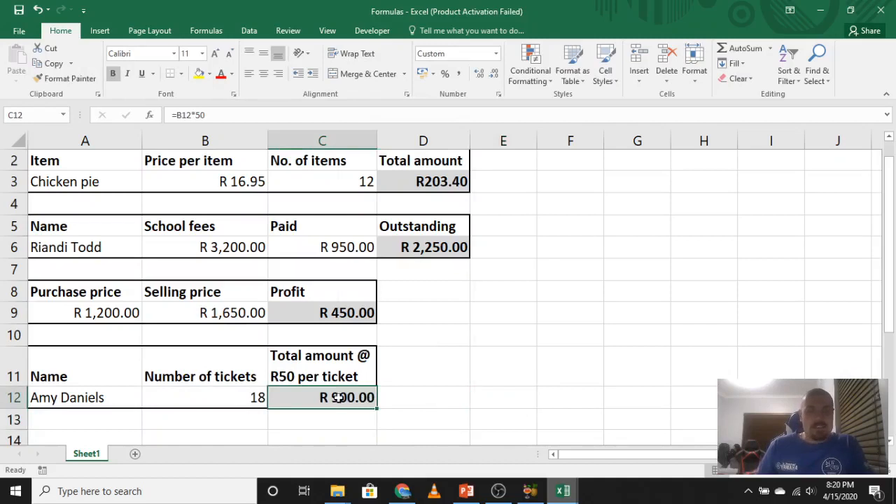
right_click(341, 401)
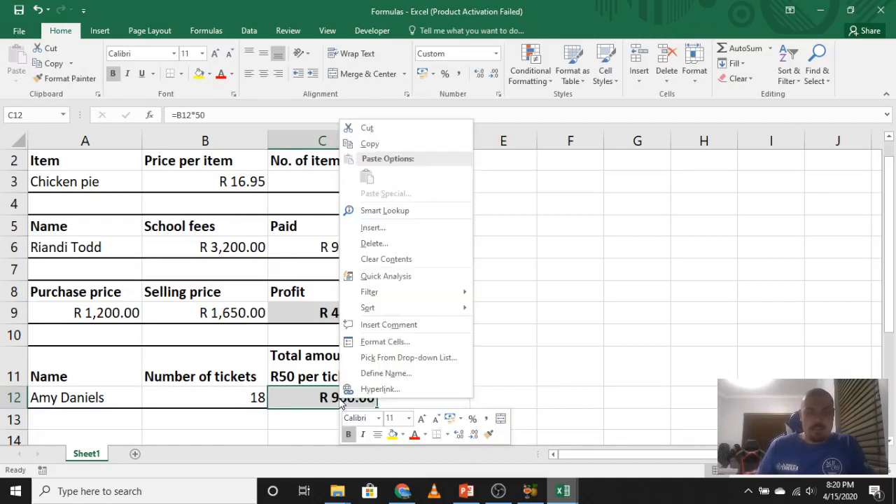
click(389, 342)
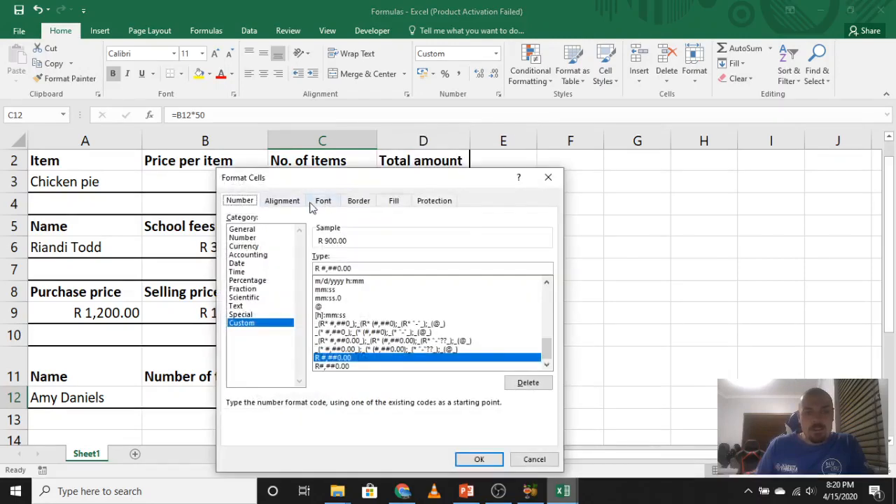
click(253, 245)
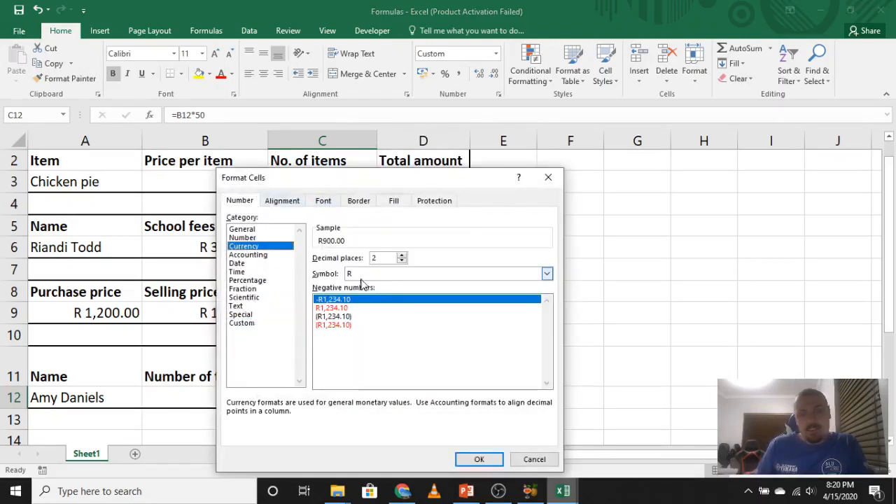
click(255, 238)
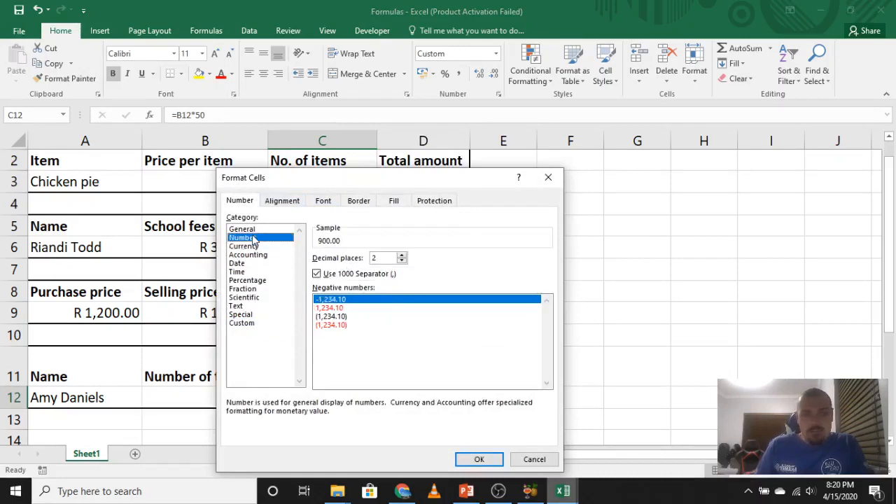
click(252, 230)
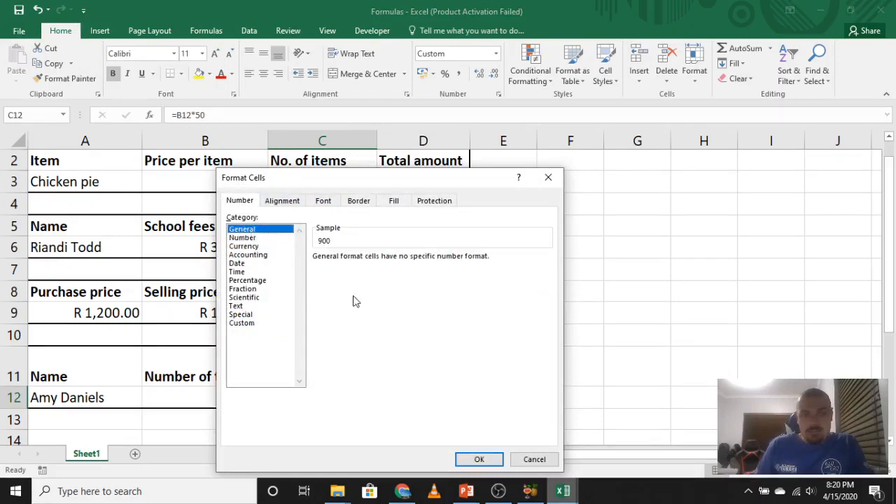
click(465, 459)
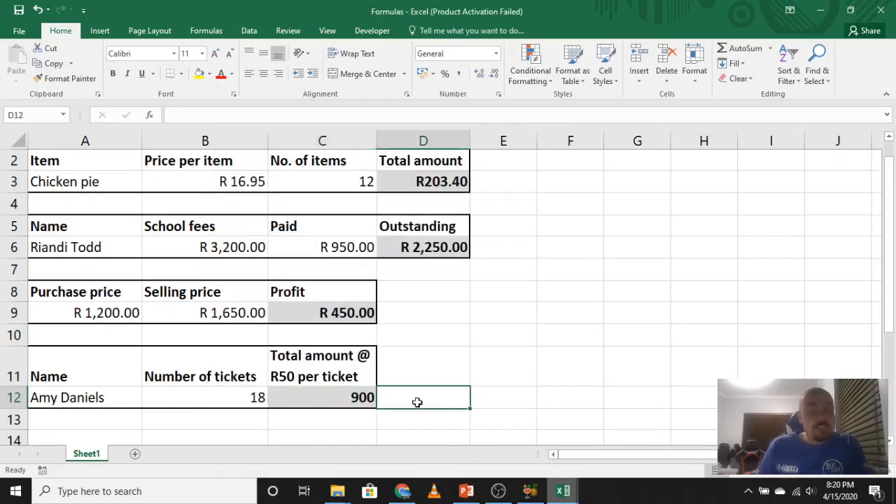
Format the total amount in C12 as Currency with 2 decimal places and the R symbol.
right_click(358, 399)
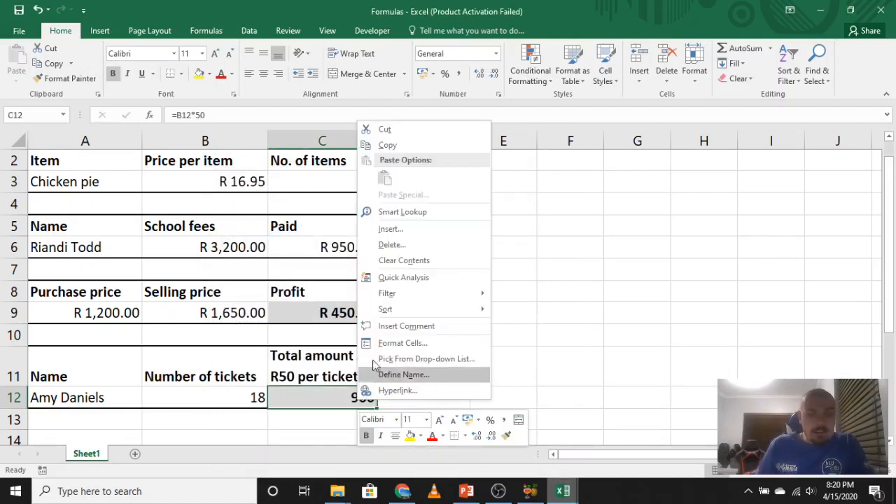
click(392, 343)
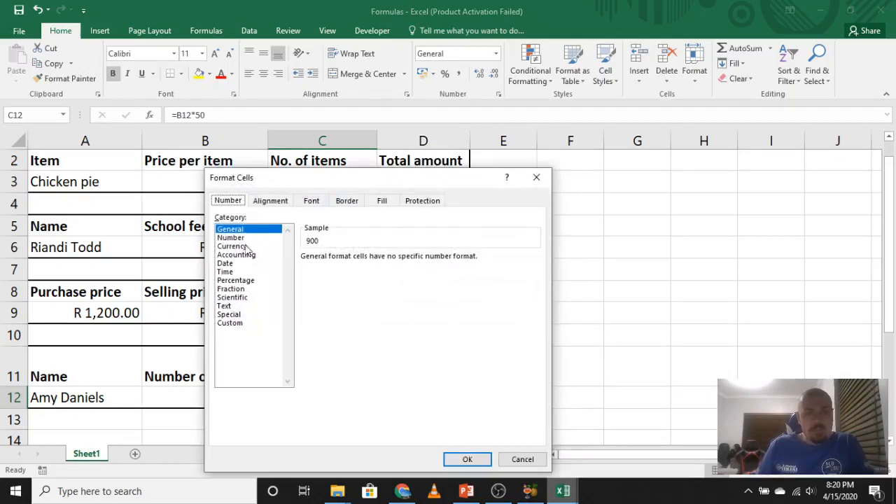
click(247, 246)
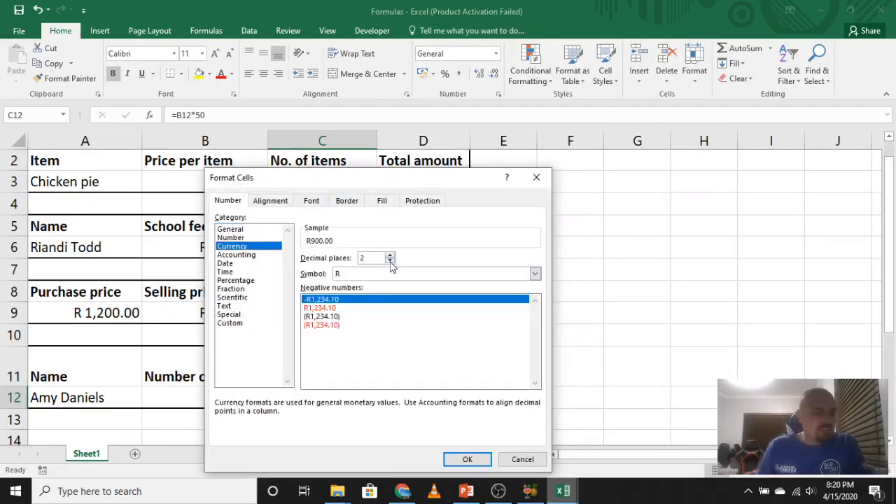
click(467, 460)
click(576, 381)
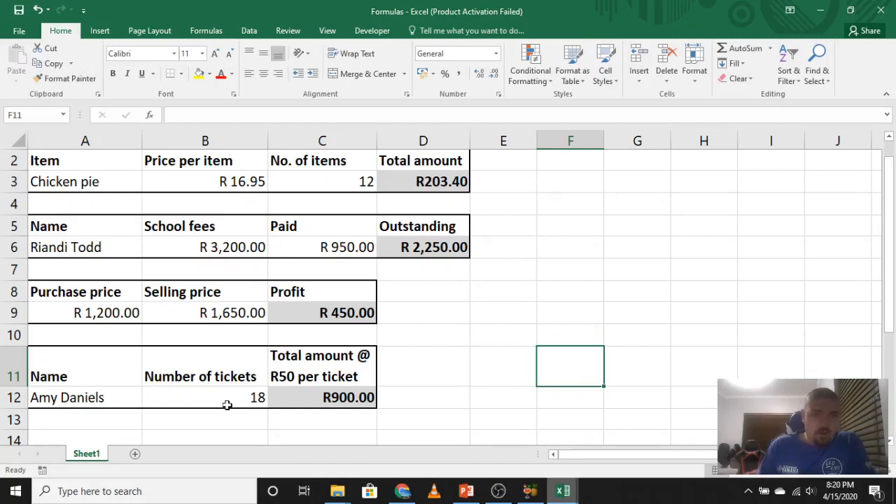
Clear the number of tickets in B12 and replace the total amount formula in C12 with the value 900.
click(249, 396)
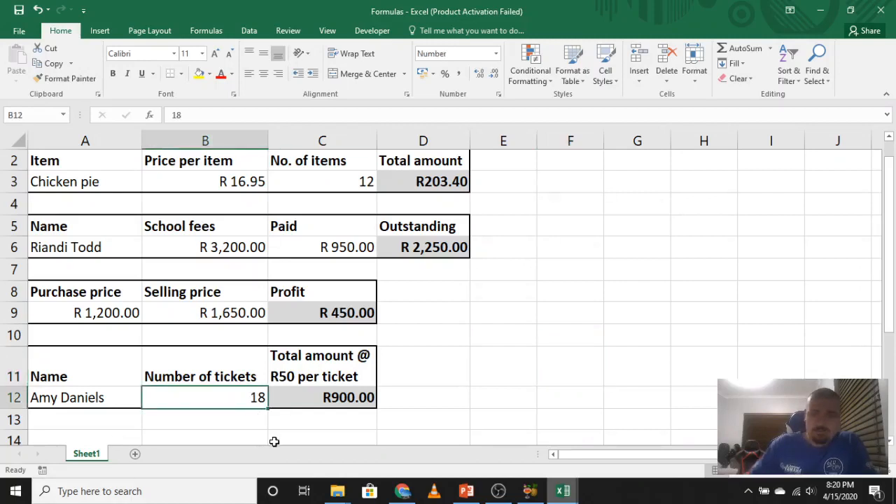
key(BackSpace)
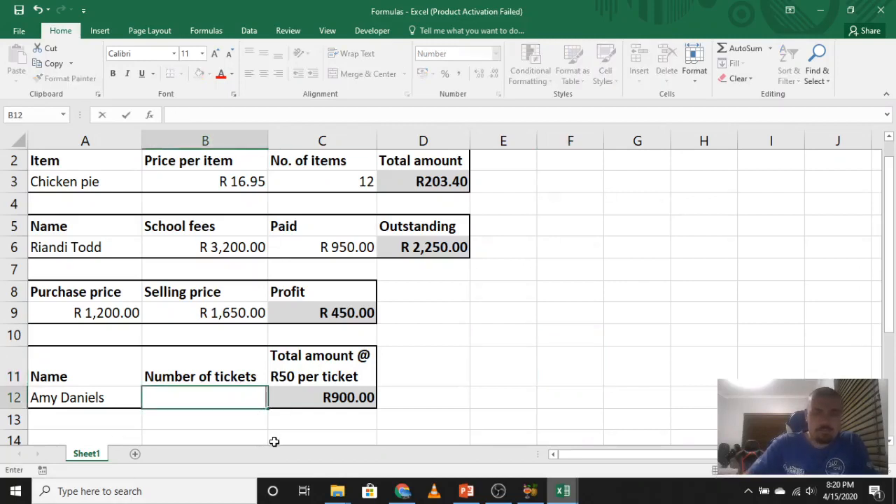
click(275, 441)
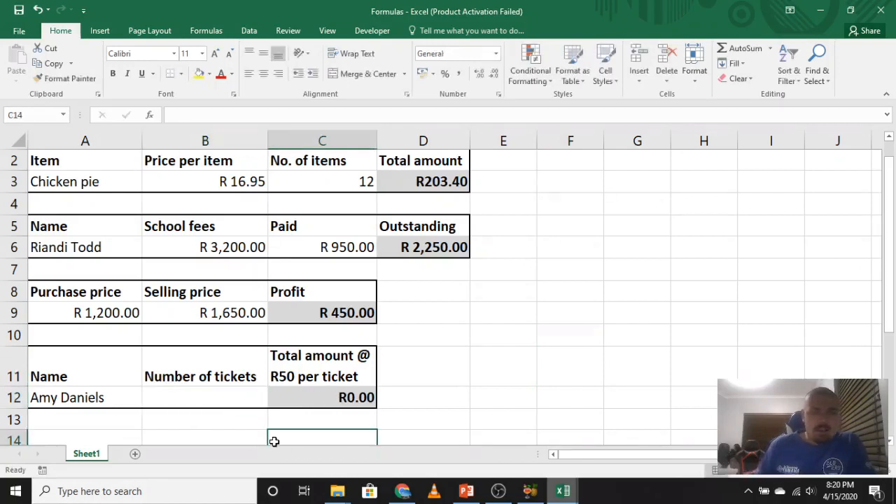
click(278, 397)
key(BackSpace)
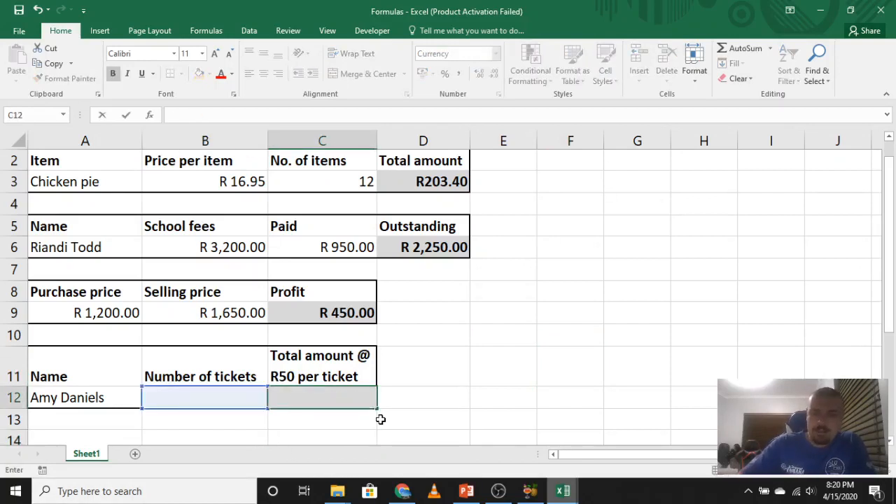
text(900)
click(501, 375)
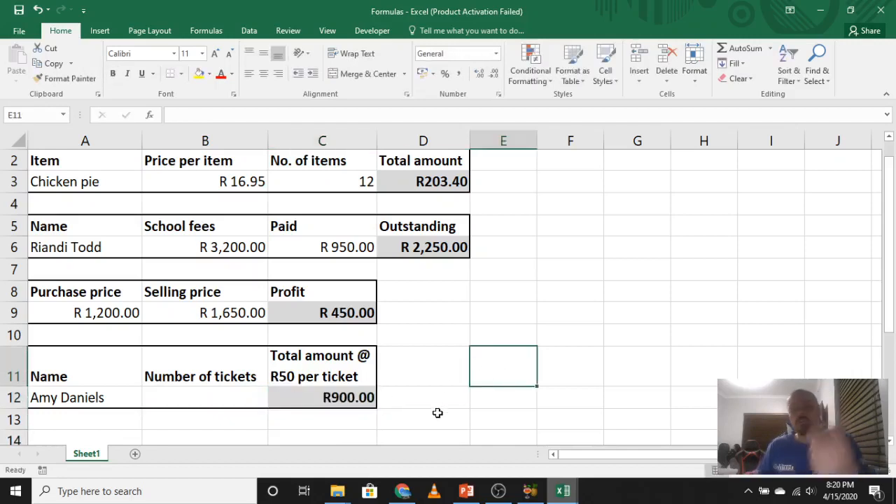
Calculate the number of tickets in B12 by dividing the total amount by the R50 price with the formula =C12/50.
click(212, 393)
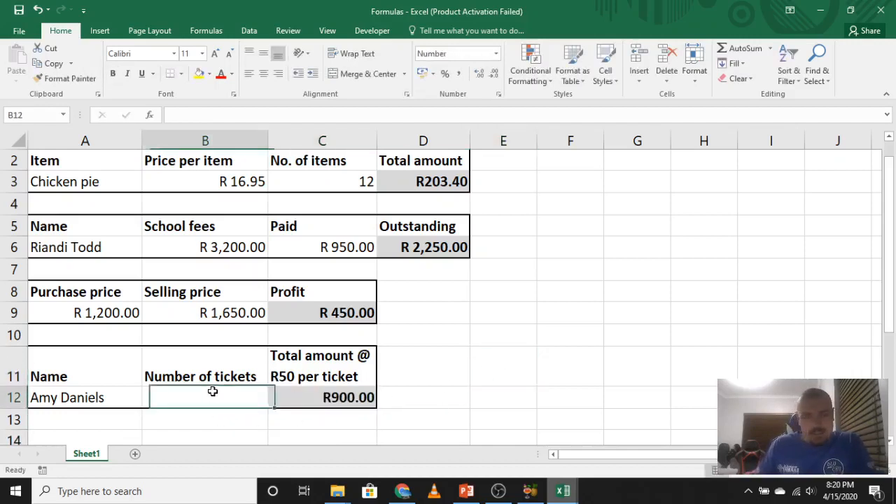
text(=)
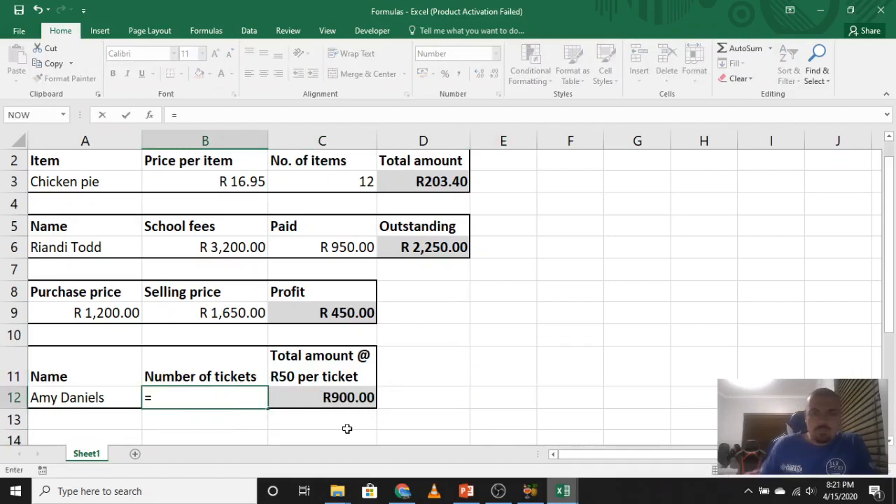
click(338, 396)
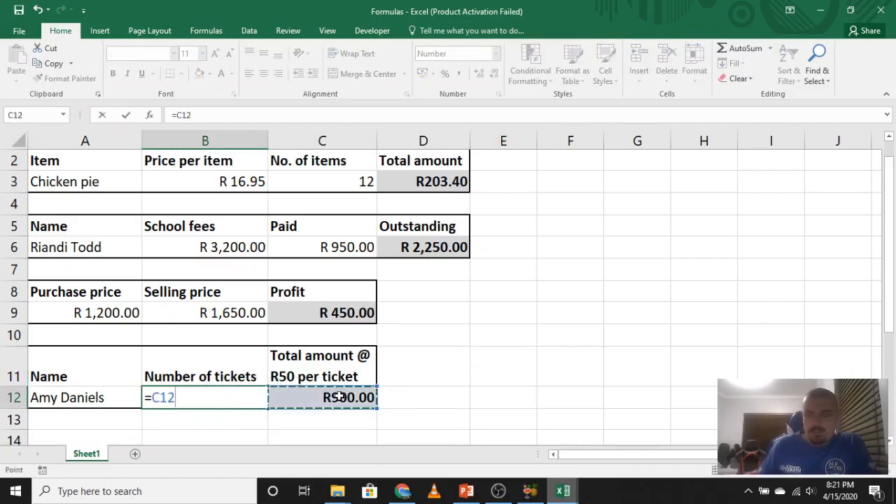
text(/)
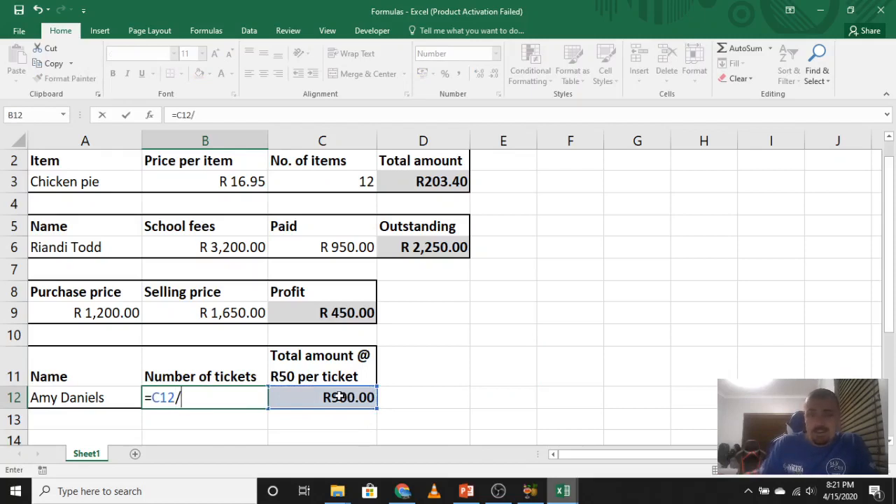
text(50)
key(Return)
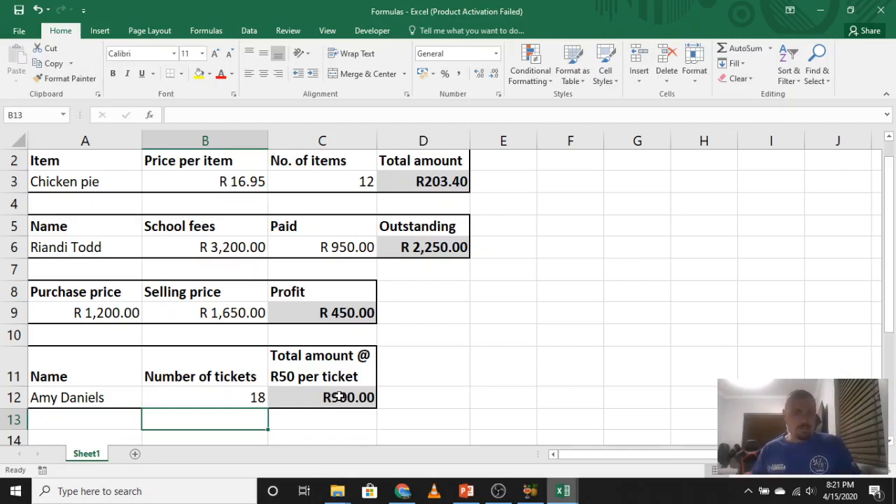
click(512, 404)
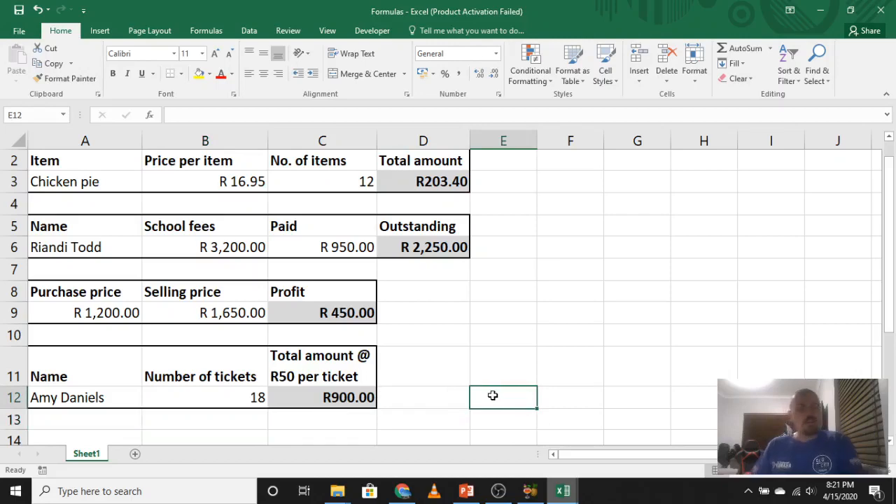
Close the Formulas workbook without saving its changes and bring up the Marklist workbook.
mouse_move(564, 492)
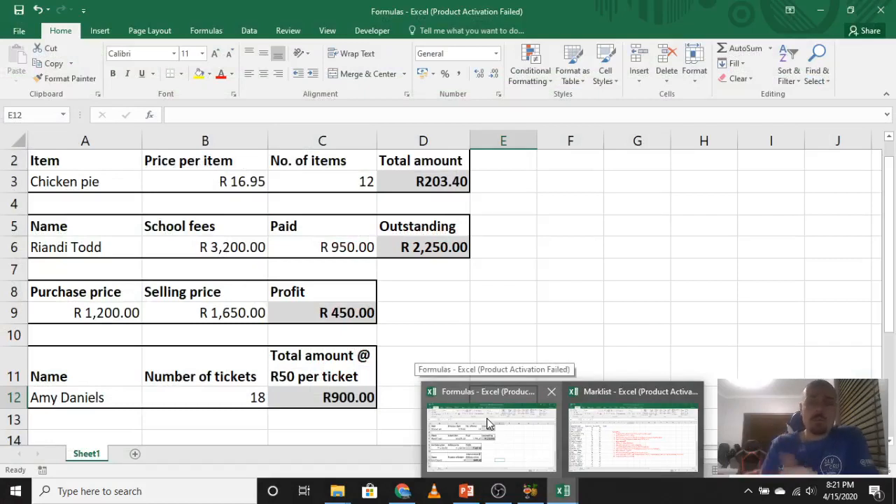
click(551, 393)
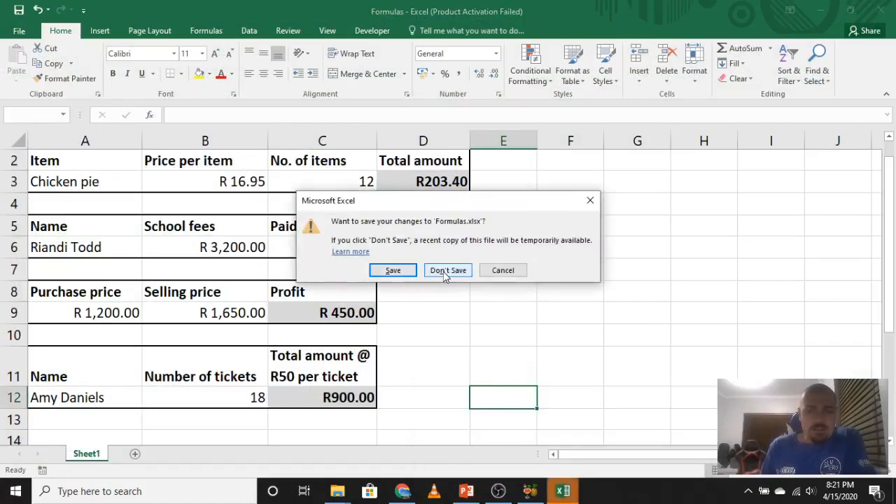
click(444, 272)
click(562, 490)
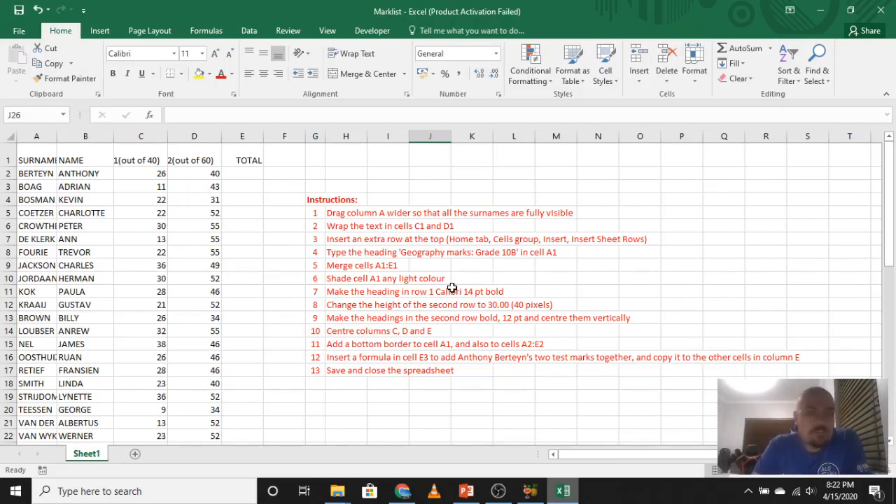
Auto-fit the width of column A to its longest surname and check the surnames down the whole list.
click(31, 161)
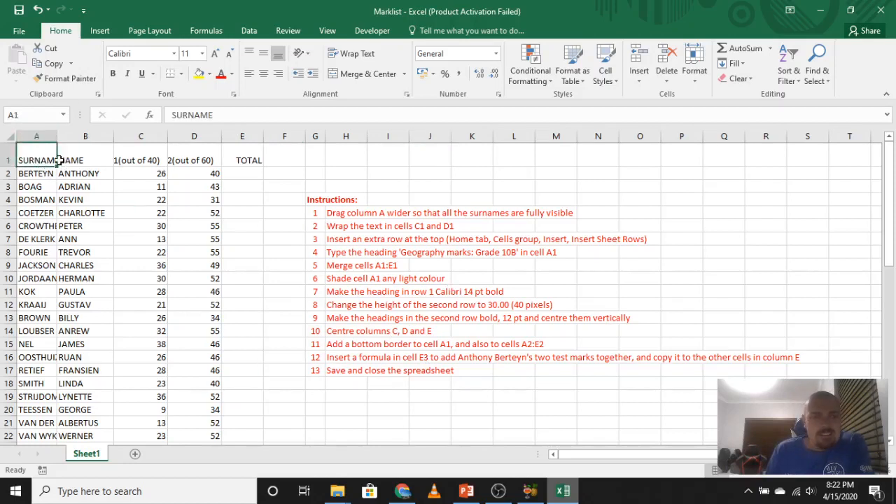
click(36, 358)
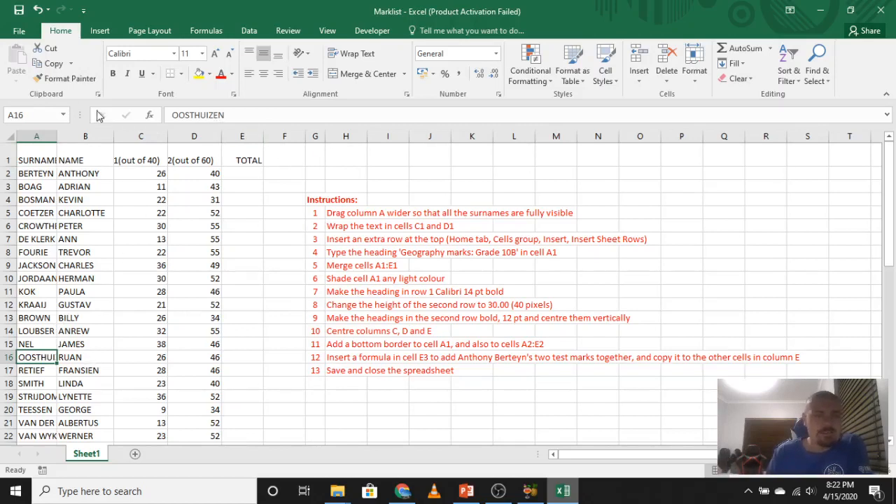
double_click(59, 139)
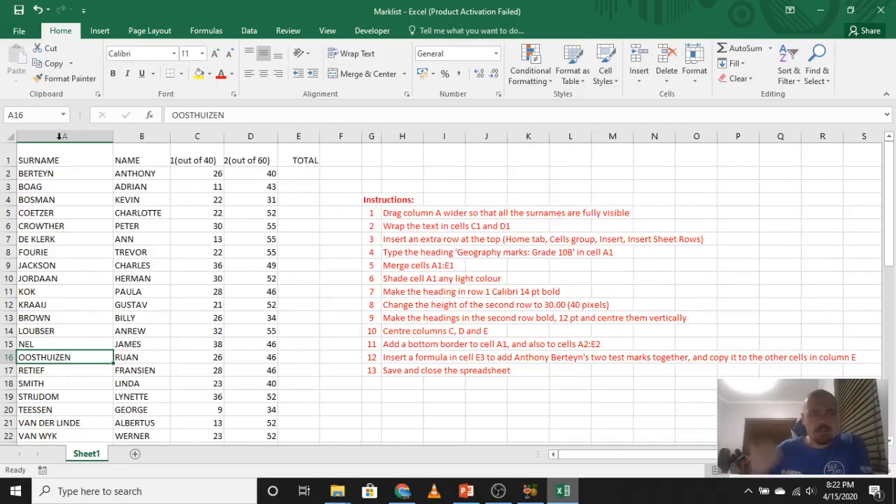
scroll(72, 297, down, 6)
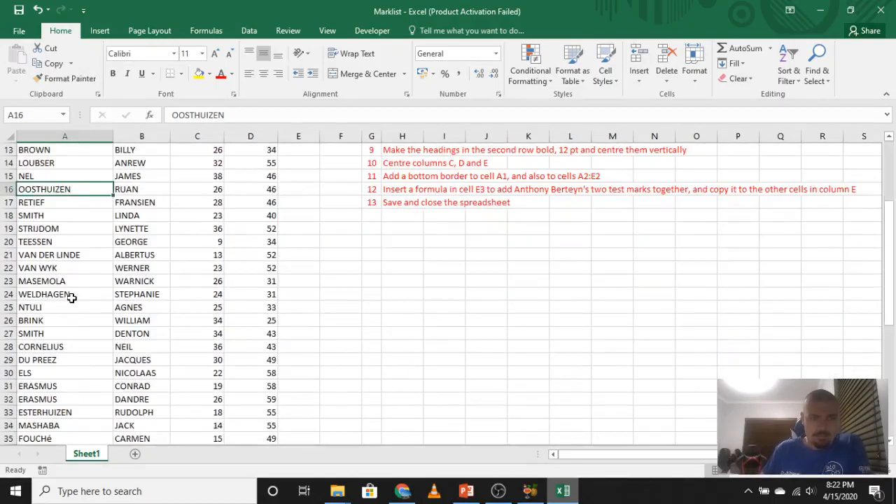
scroll(71, 298, down, 4)
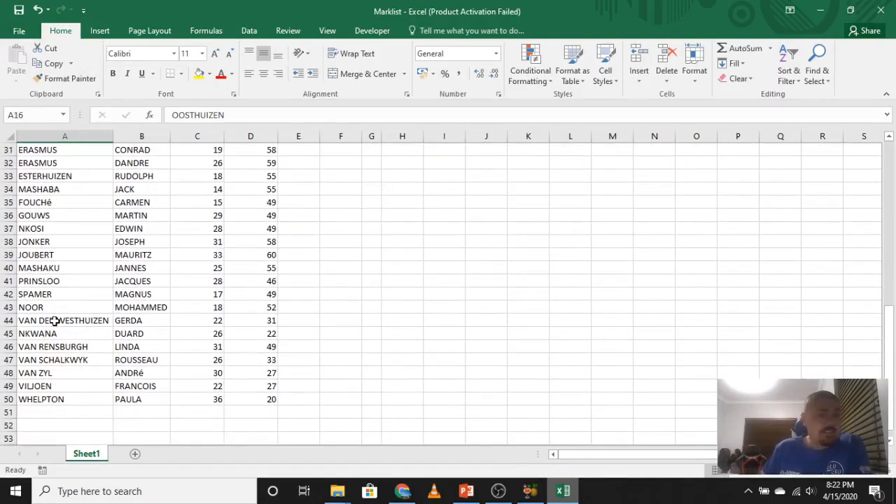
scroll(74, 311, up, 4)
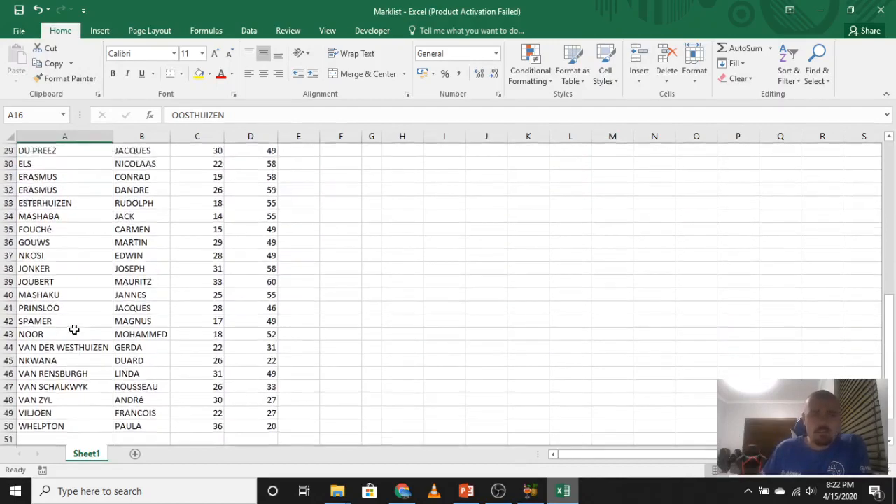
scroll(73, 307, up, 6)
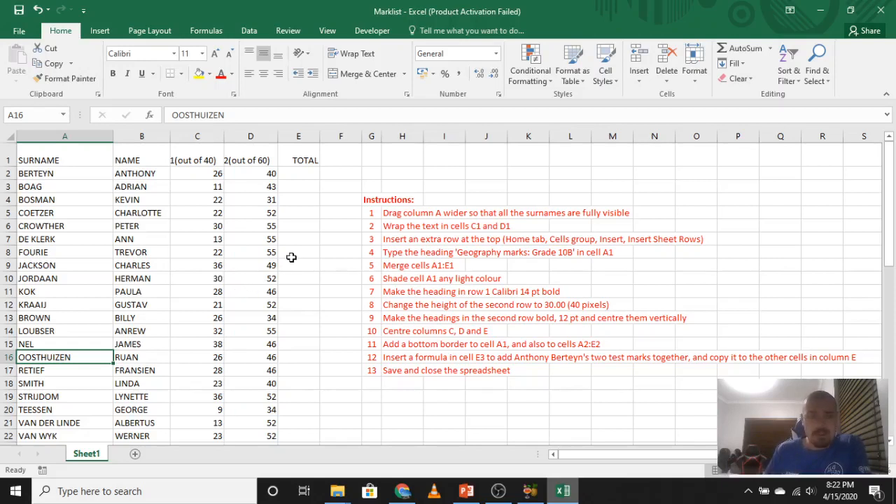
Mark instruction 1 as done by filling cells G5:M5 with yellow.
drag(382, 213, 631, 214)
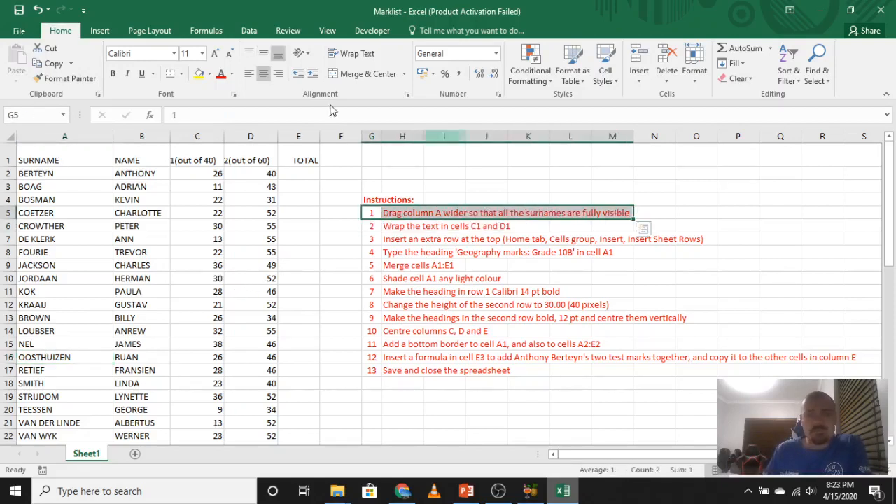
click(202, 75)
click(418, 381)
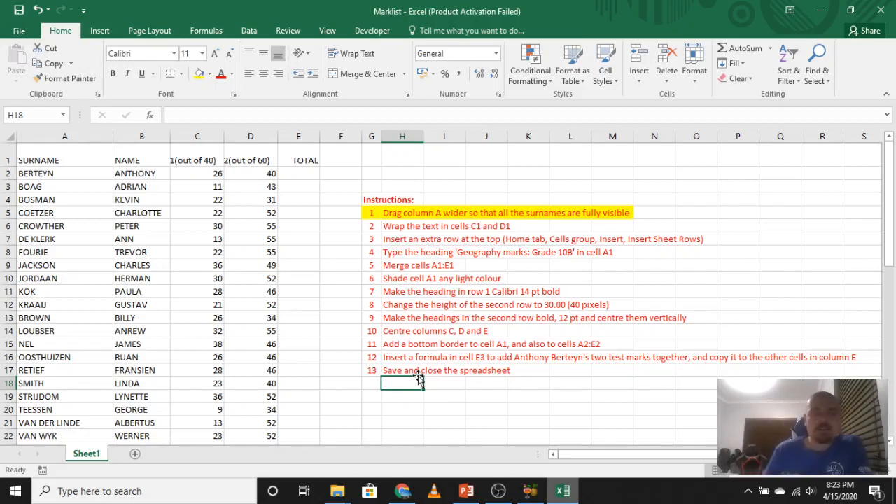
Wrap the text of the Test 1 and Test 2 headings in cells C1 and D1.
click(201, 158)
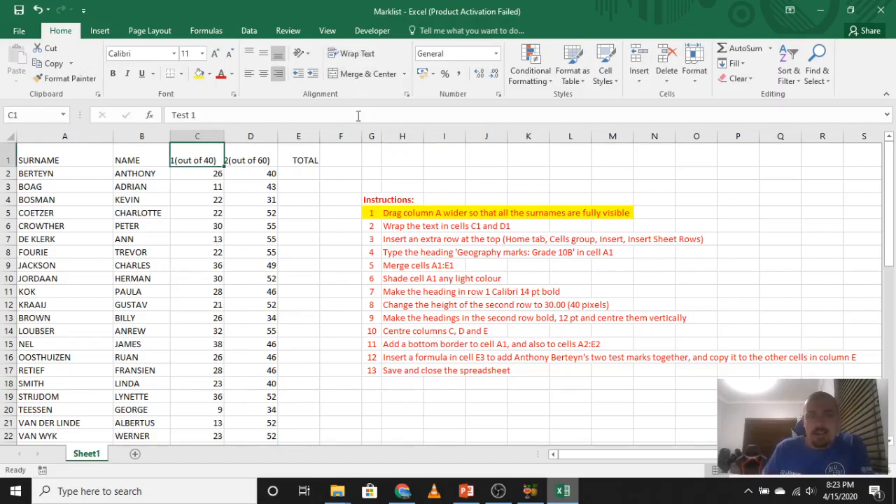
click(364, 55)
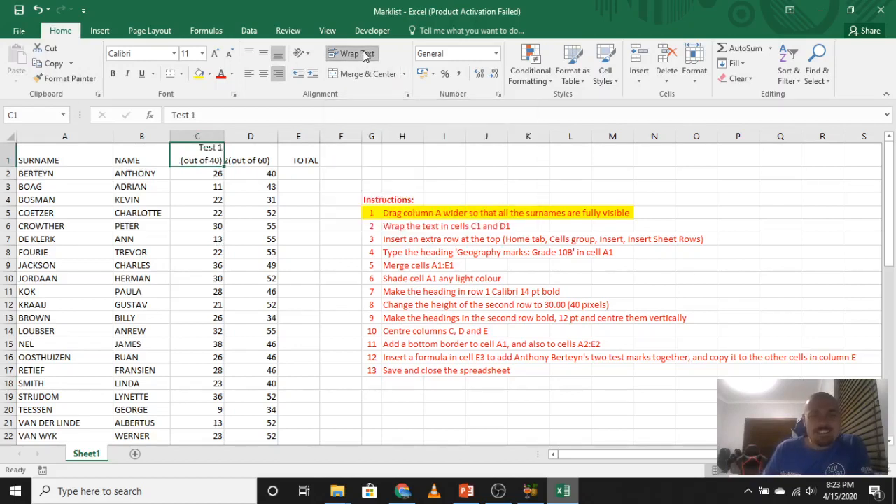
click(245, 208)
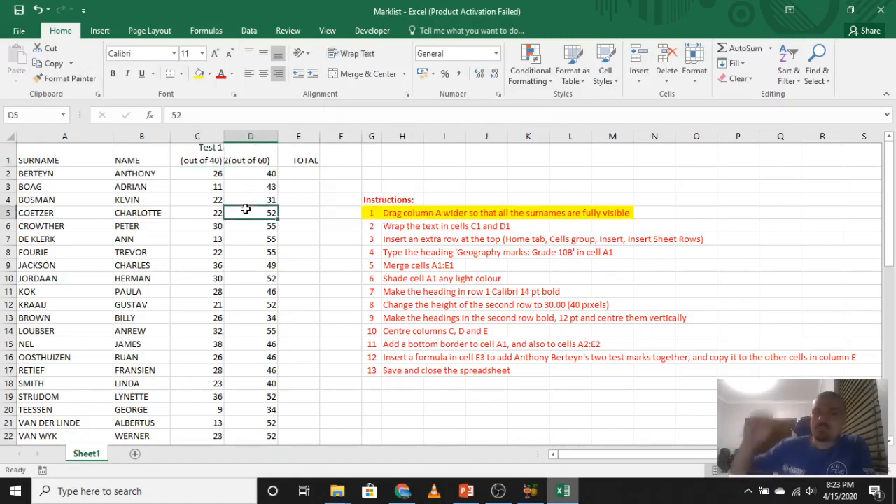
click(250, 161)
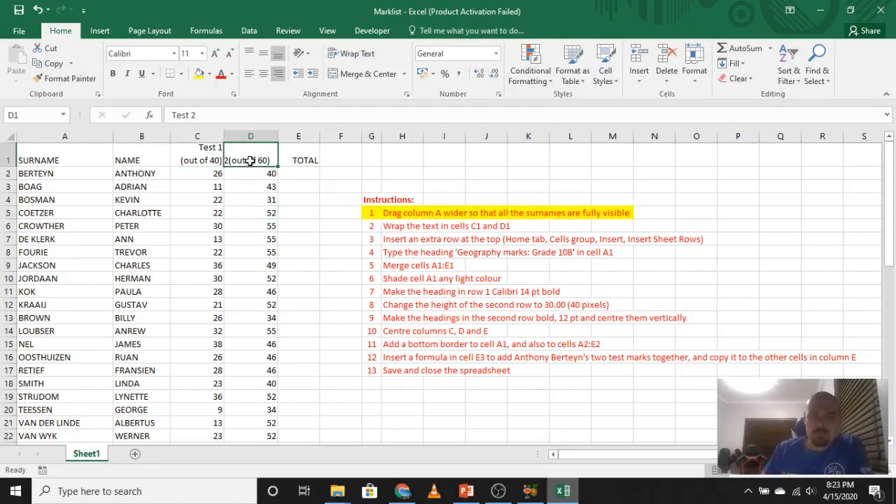
click(360, 55)
click(323, 240)
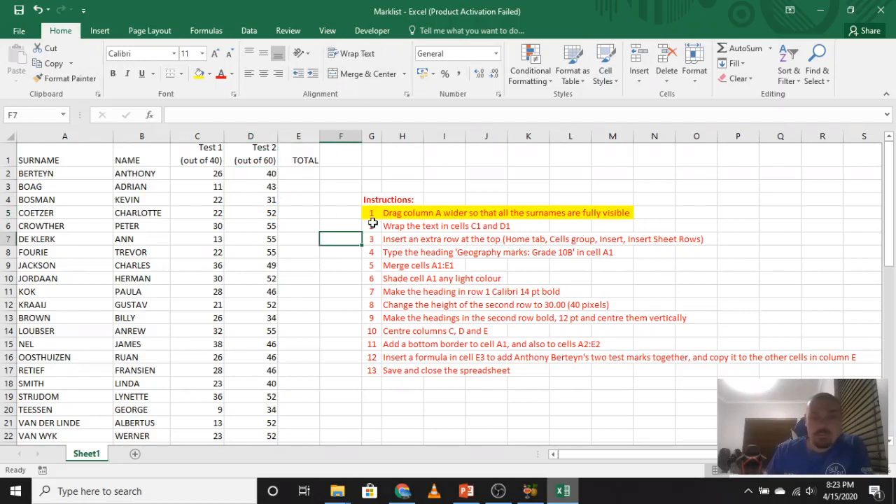
Mark instruction 2 as done by filling the range G5:O6 with yellow.
drag(371, 226, 703, 207)
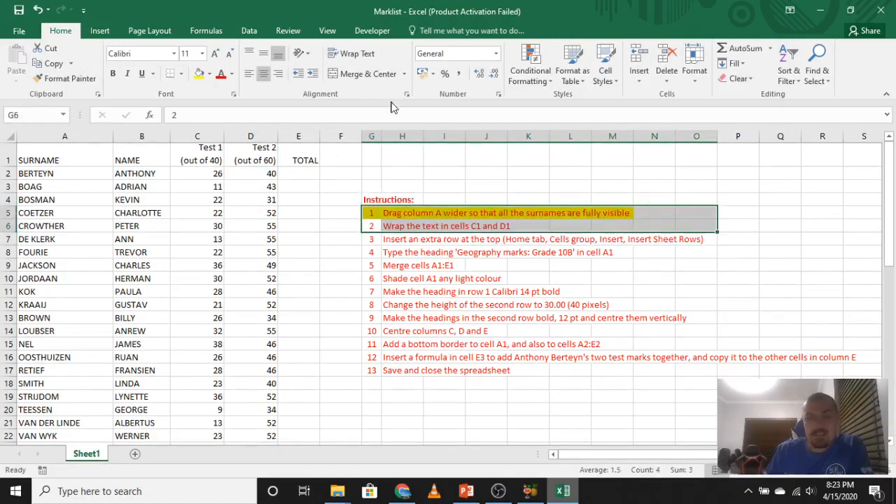
click(200, 73)
click(479, 316)
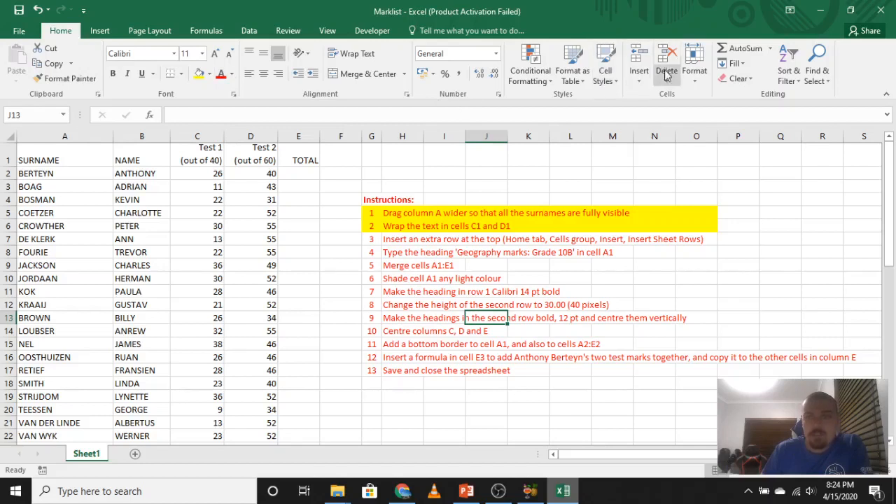
click(641, 82)
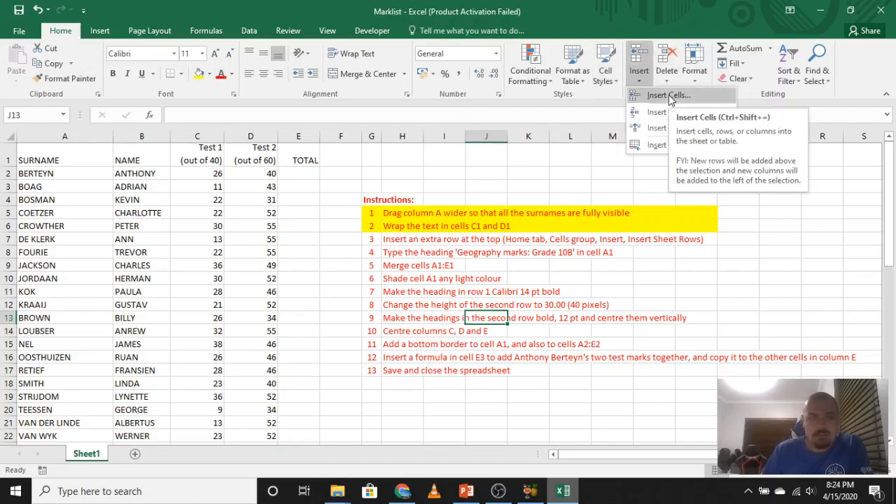
click(669, 96)
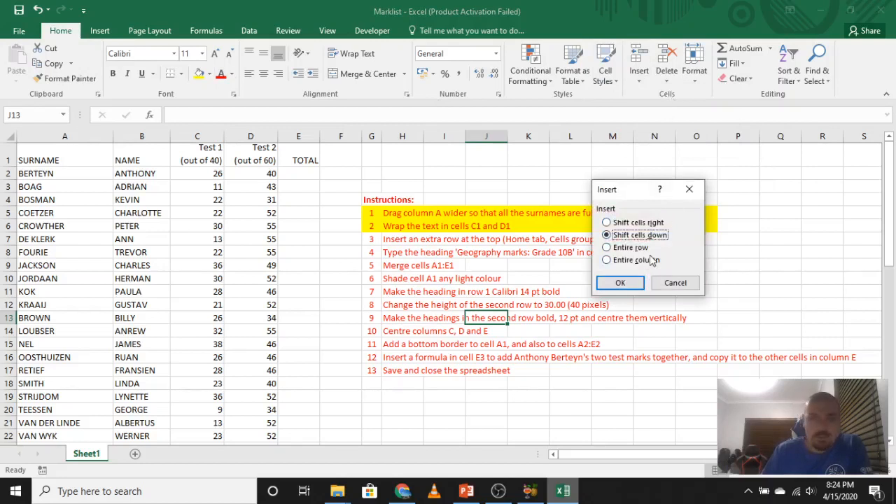
click(691, 190)
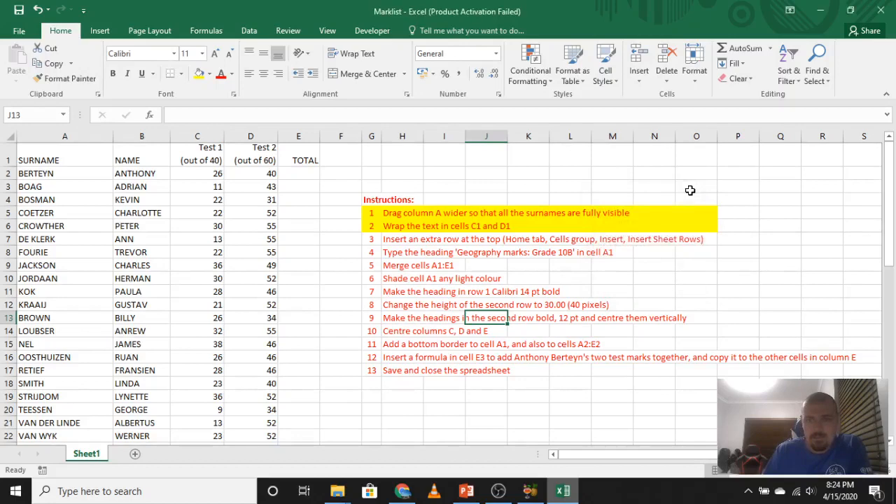
Insert an empty row above the heading row at the top of the mark list.
click(11, 155)
right_click(12, 156)
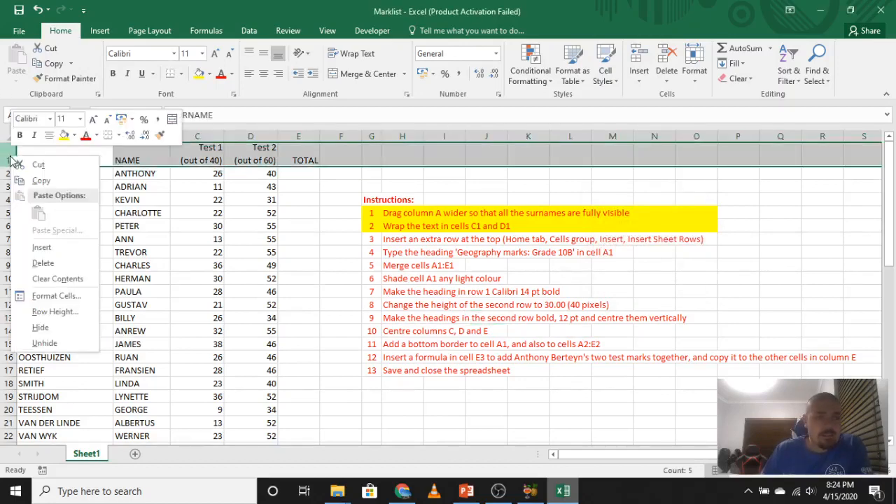
click(54, 247)
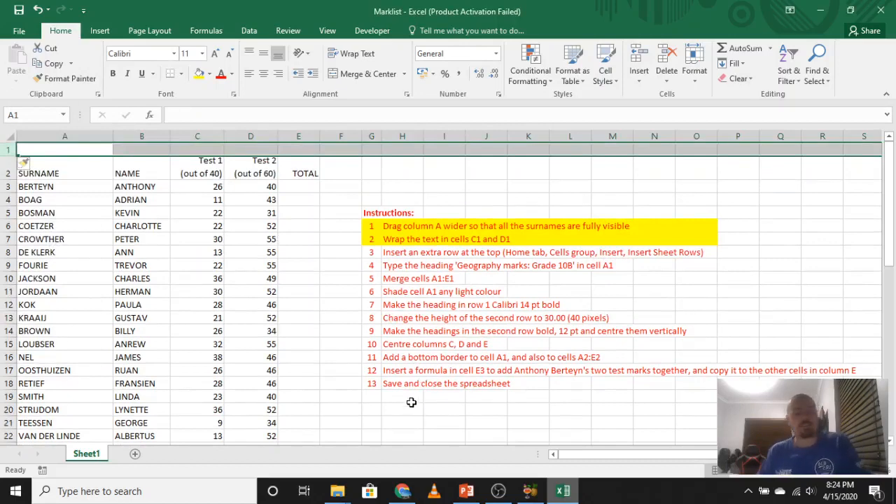
Undo the row insertion at the top, then try inserting sheet rows with cells H19:H20 selected and undo that too.
key(ctrl+z)
drag(411, 401, 411, 408)
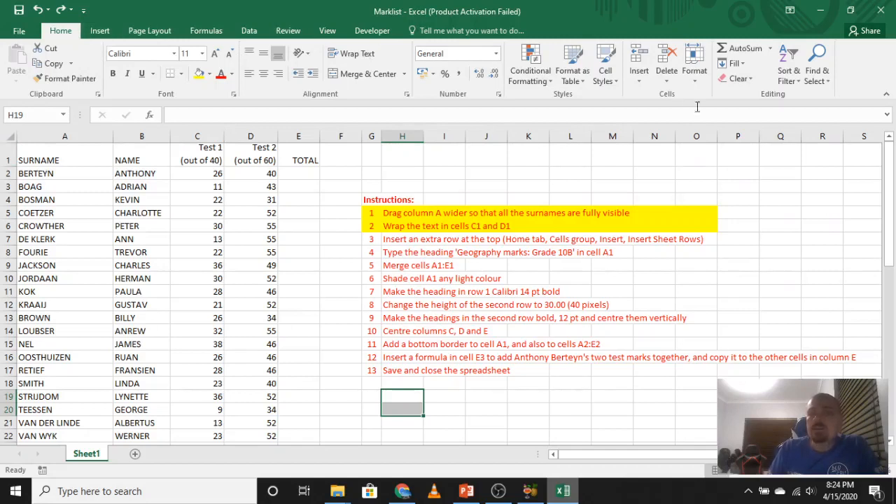
click(639, 74)
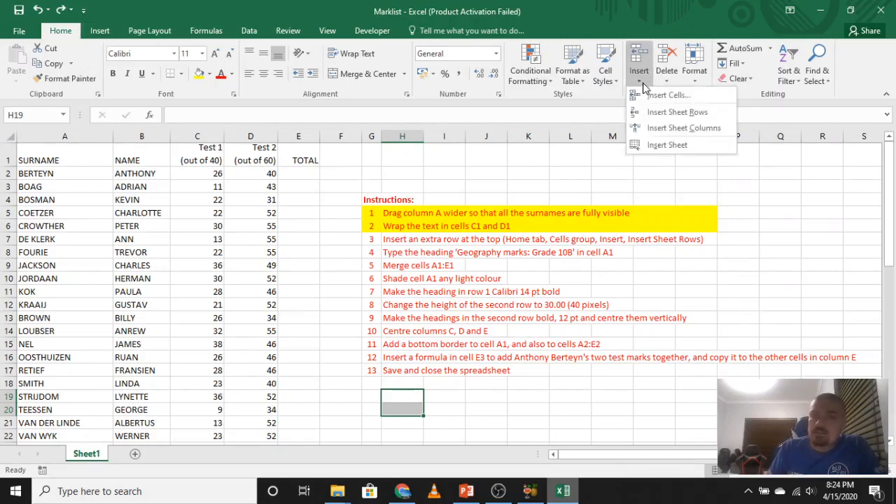
click(703, 113)
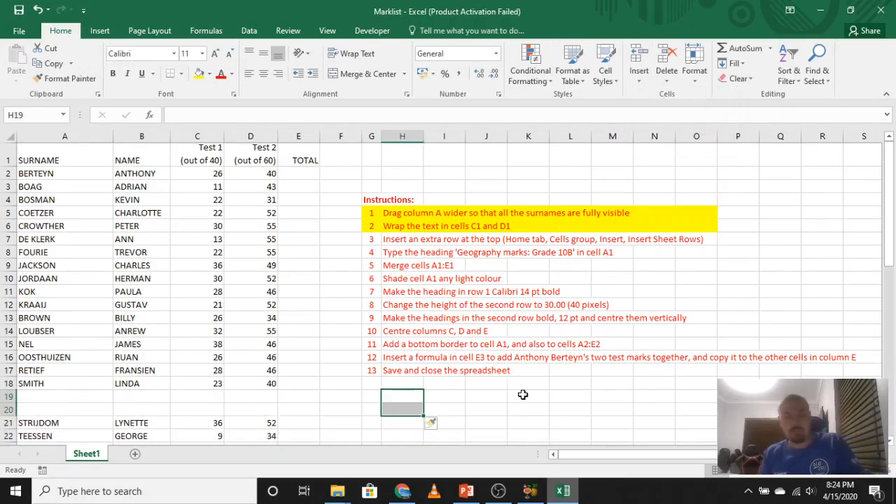
key(ctrl+z)
click(529, 435)
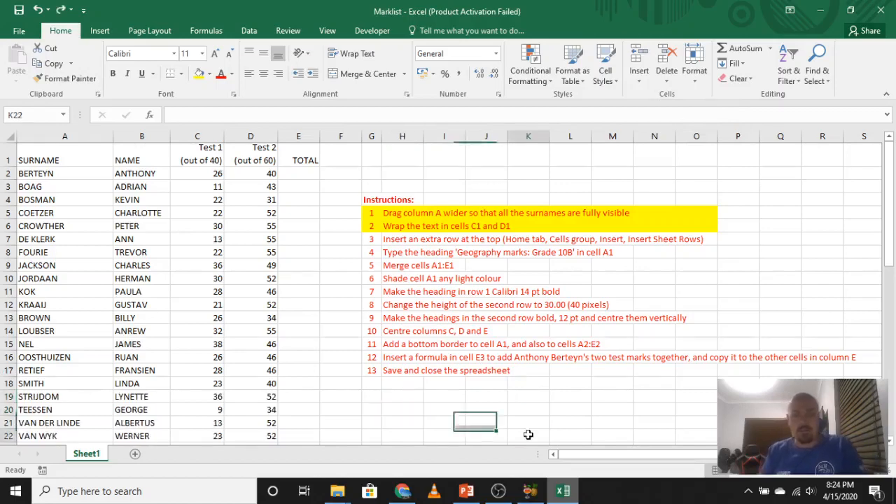
Select the whole of row 1 and insert a new row above the column headings.
click(5, 154)
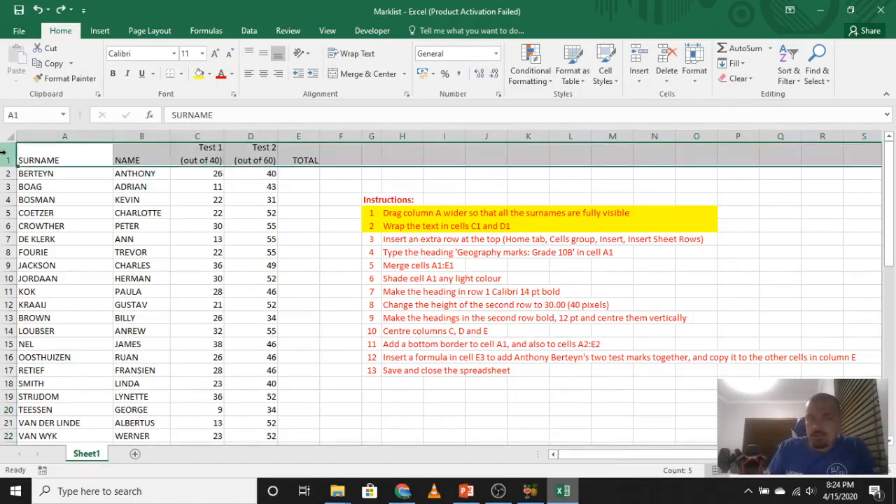
right_click(5, 155)
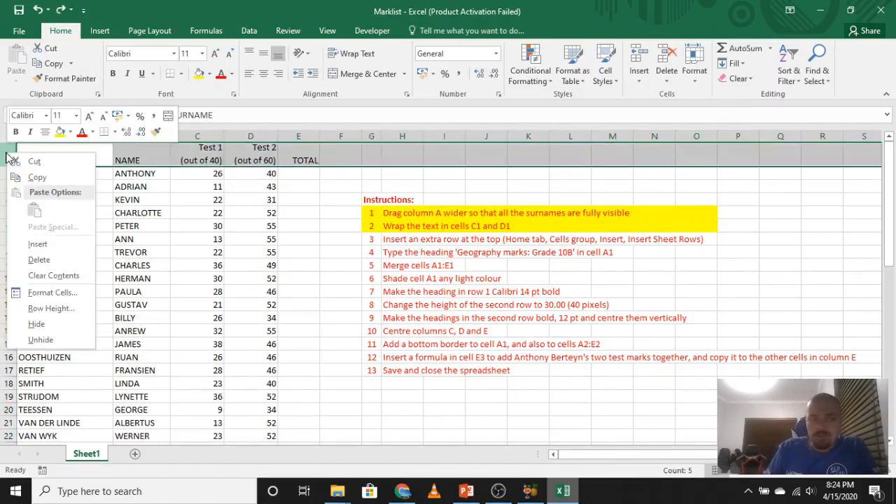
click(38, 244)
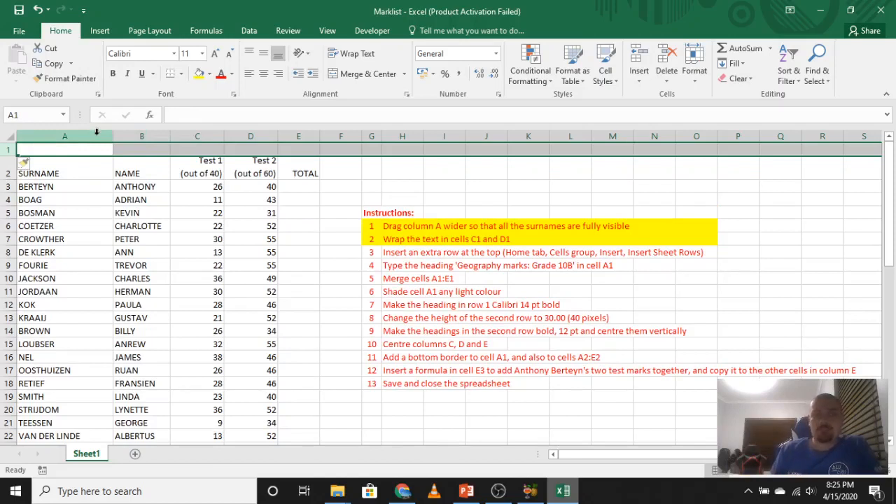
Mark instruction 3 as done by filling cells G8:O8 with yellow.
click(374, 359)
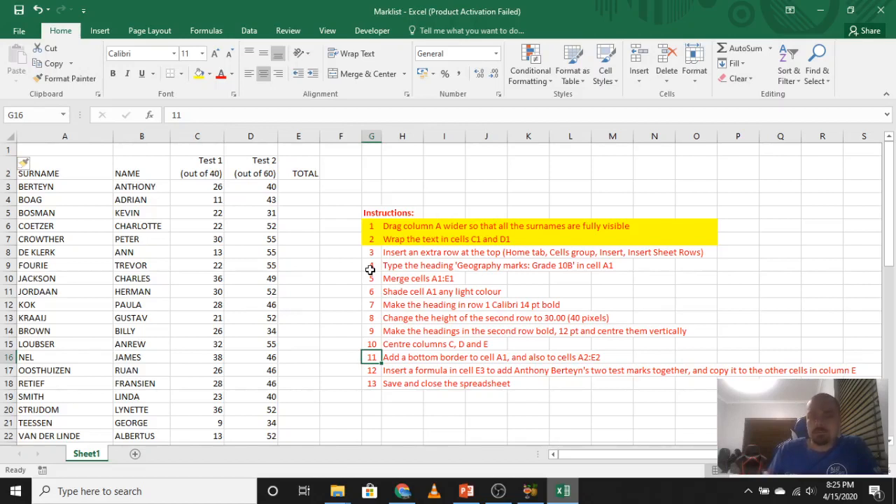
drag(371, 252, 697, 252)
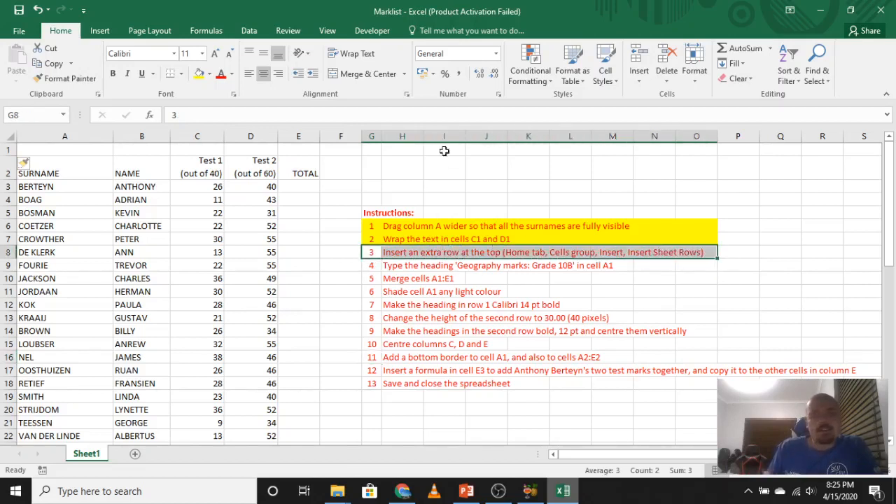
click(199, 74)
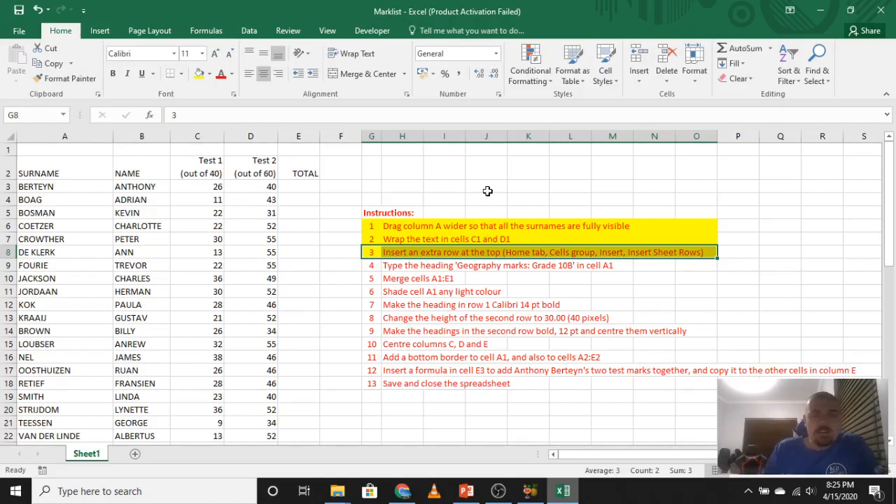
click(488, 190)
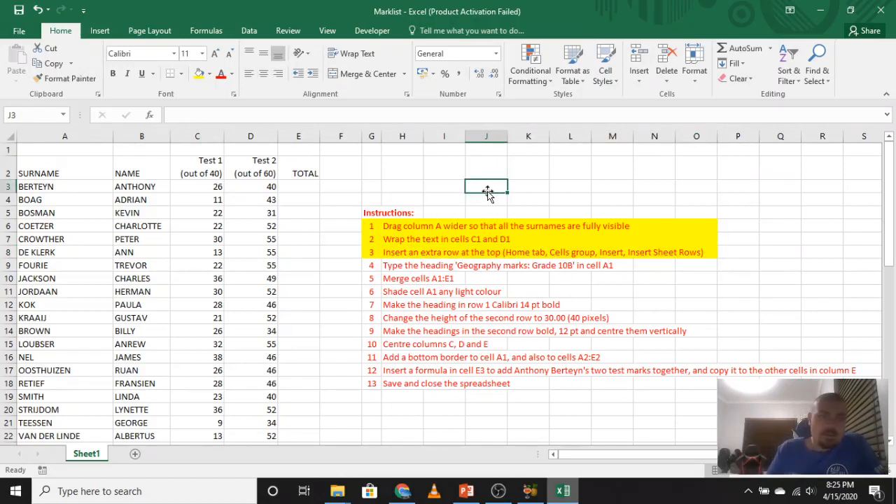
Enter the heading "Geography Marks Grade 10B" in cell A1.
click(74, 148)
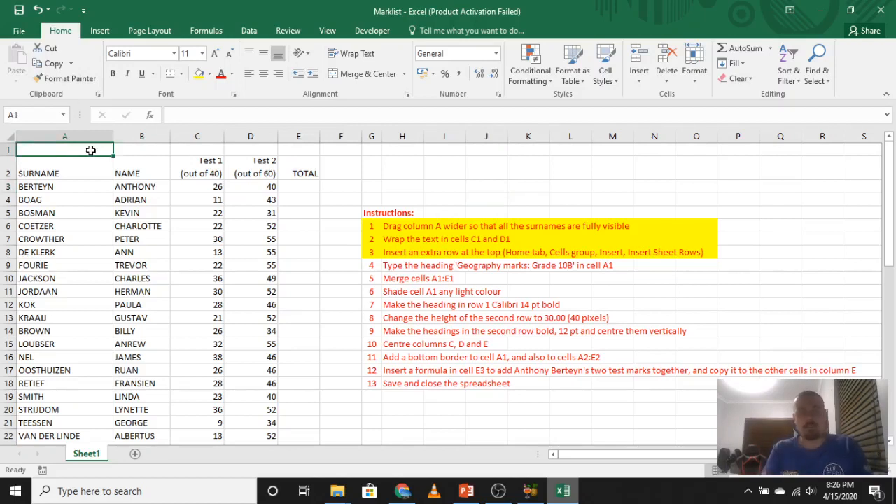
text(GOUWS)
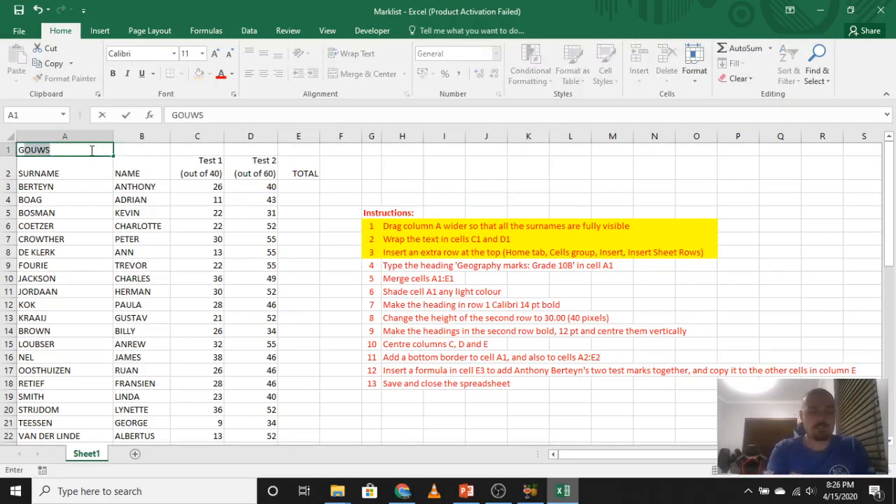
text(eo)
key(BackSpace)
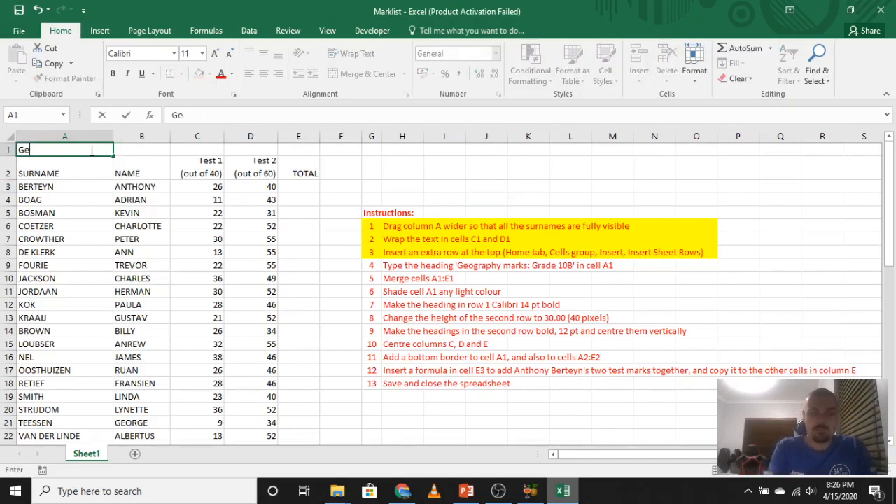
text(ography)
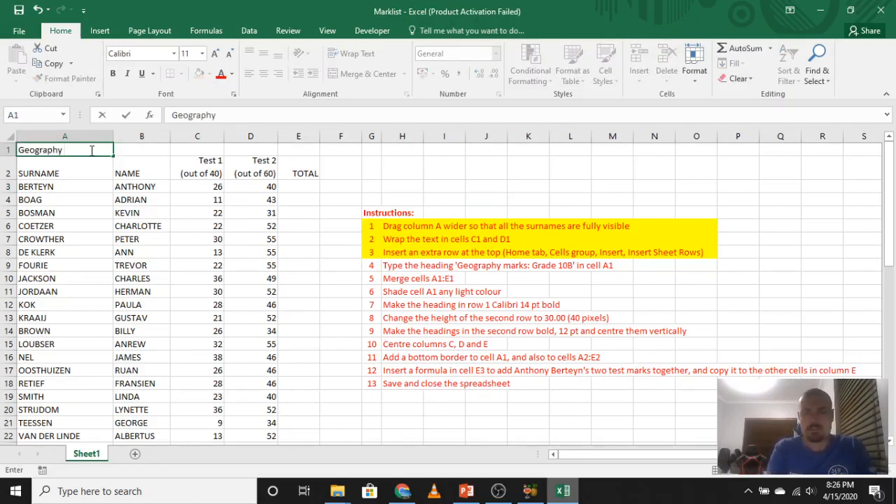
text( Marks)
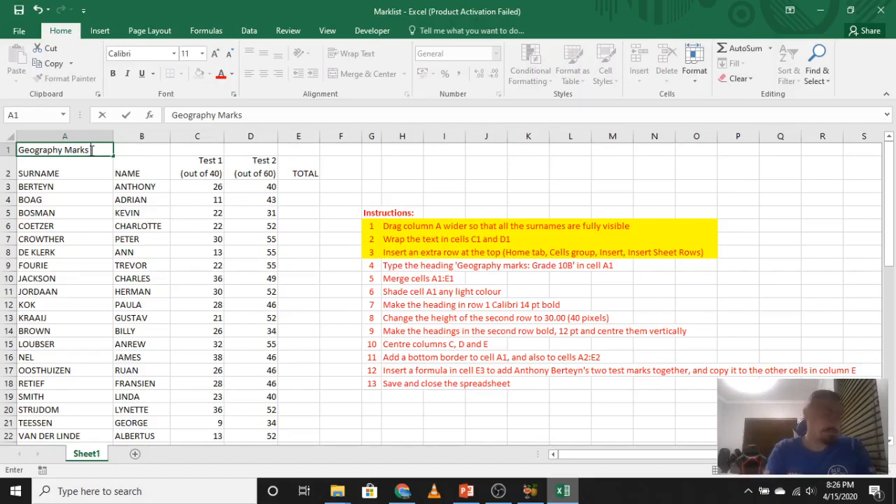
text(Grade)
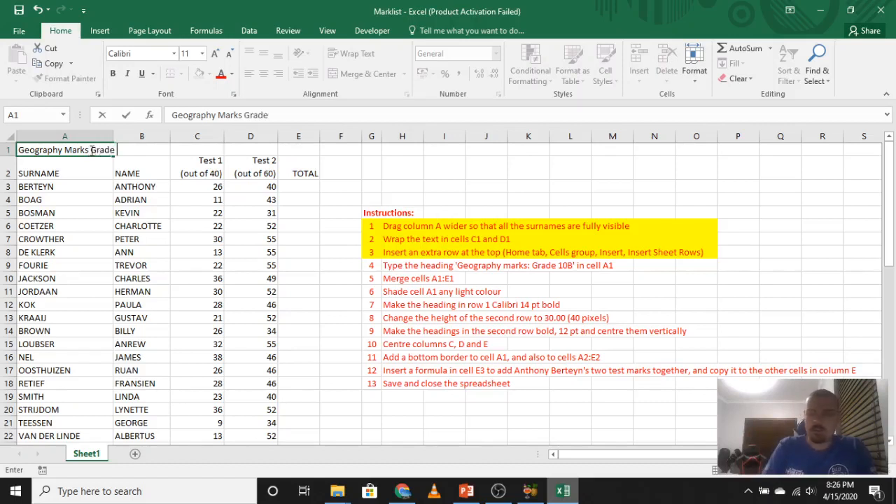
text( 10B)
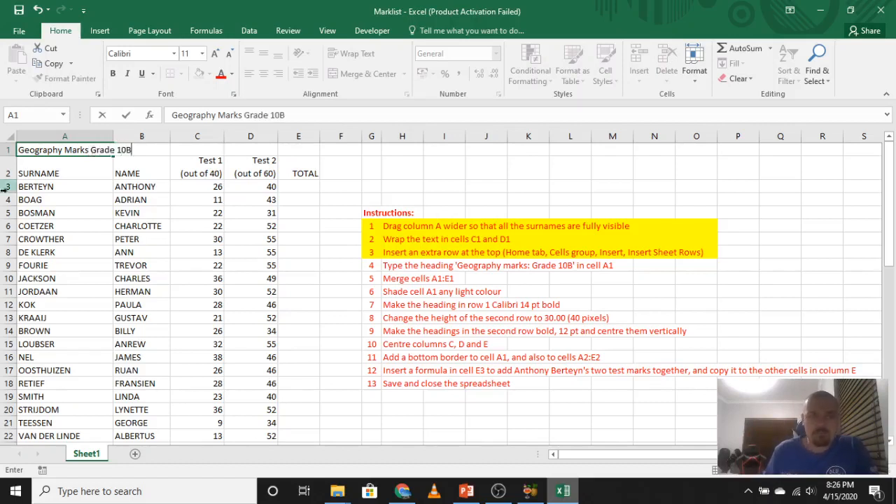
click(126, 214)
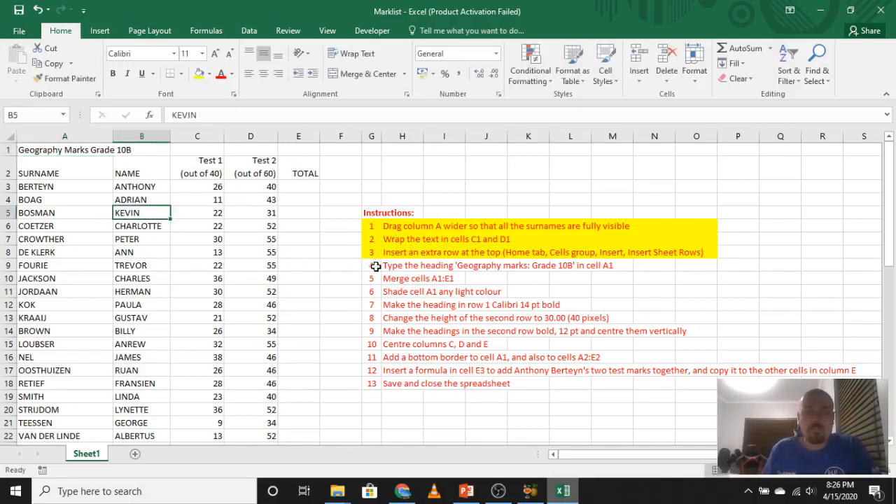
Mark instruction 4 as done by filling cells G9:O9 with yellow.
drag(376, 266, 707, 266)
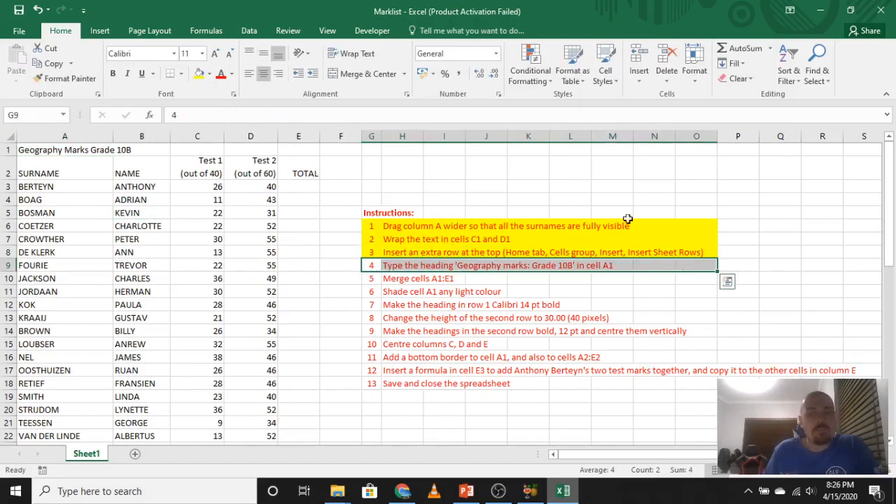
click(198, 73)
click(330, 228)
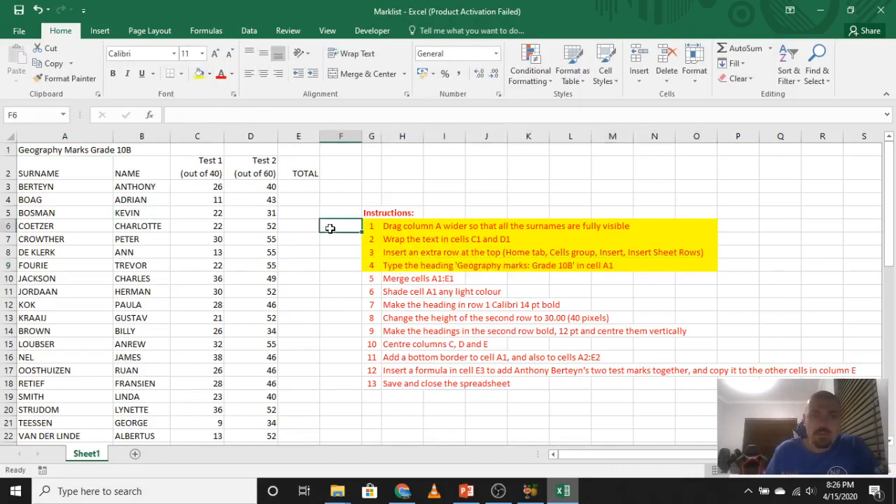
Merge and center the heading across cells A1:E1.
click(90, 149)
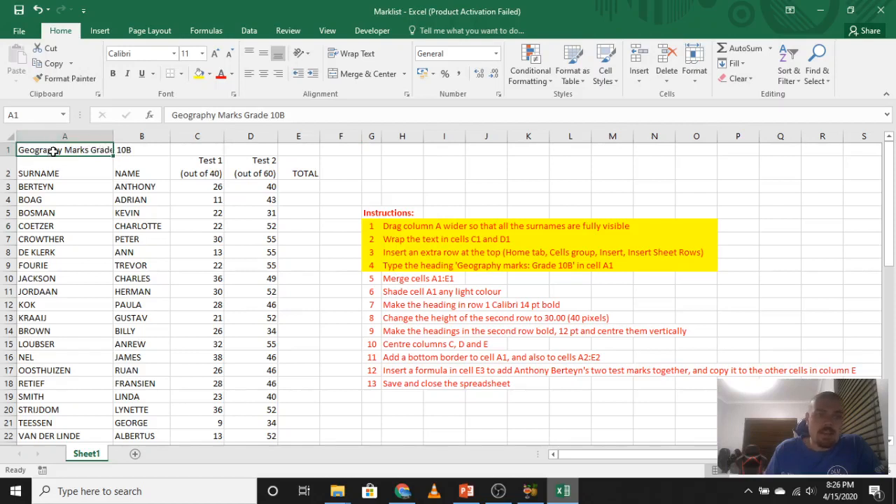
click(159, 151)
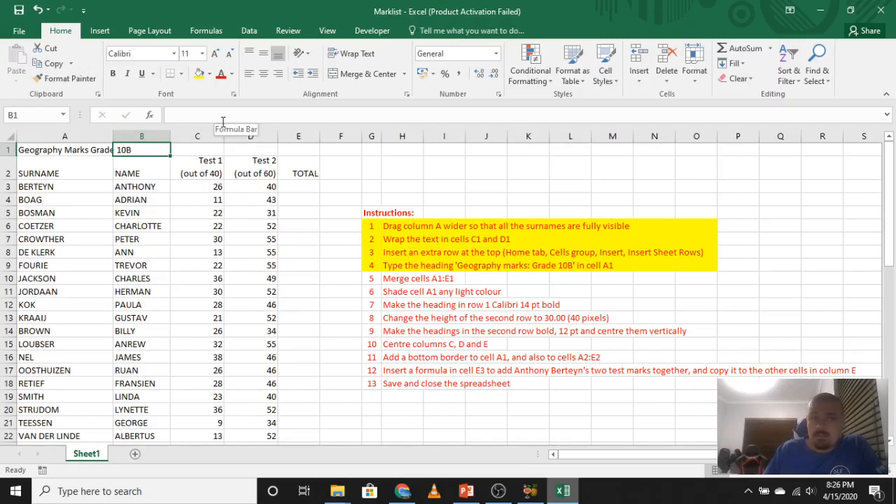
click(111, 154)
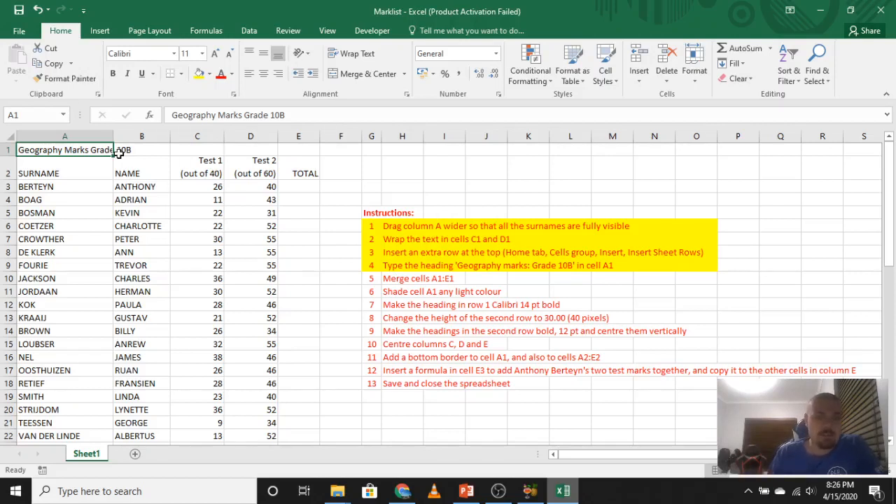
click(142, 186)
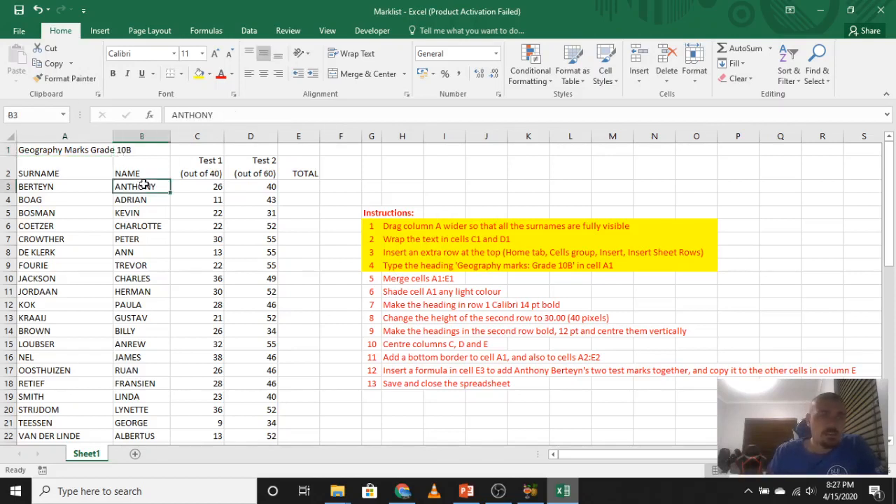
click(35, 153)
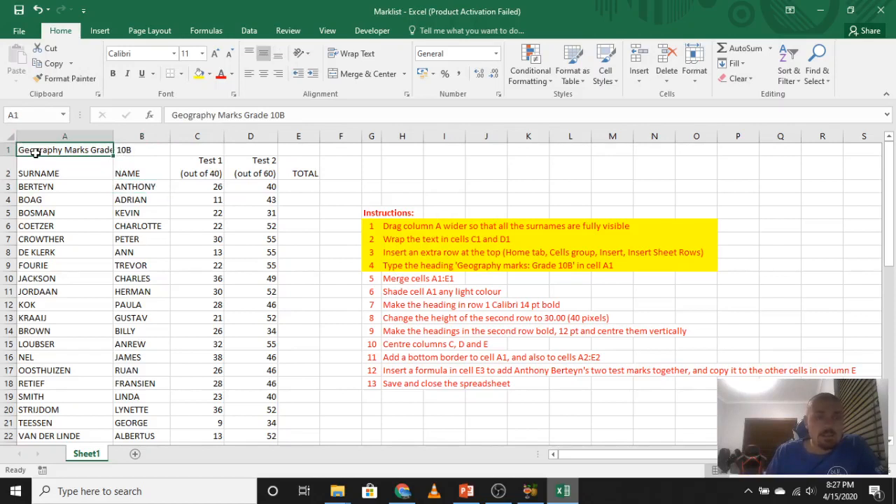
drag(35, 153, 297, 149)
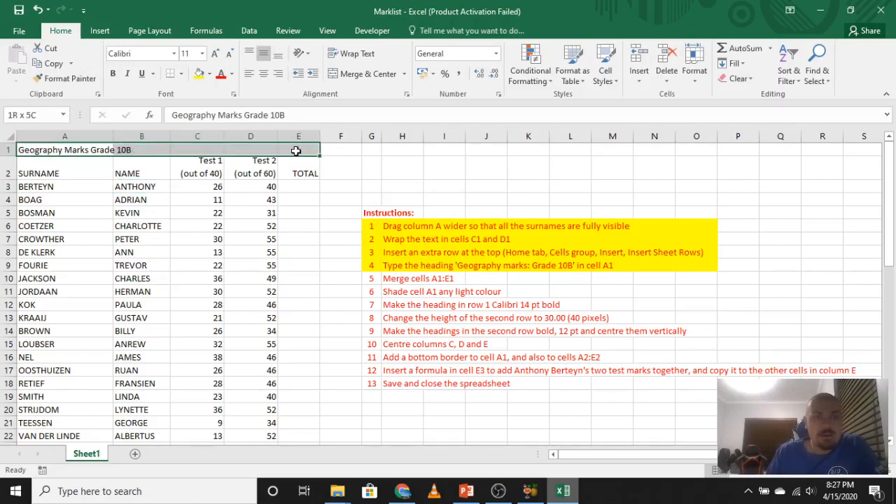
click(363, 73)
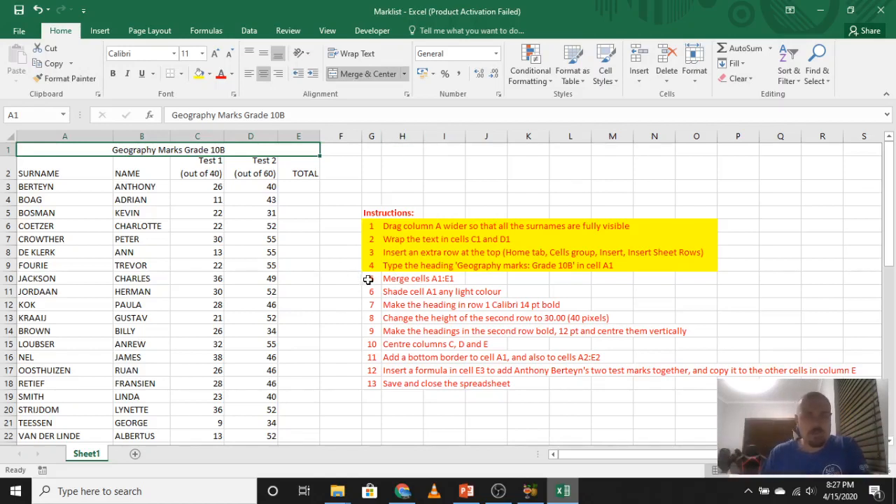
Mark instruction 5 as done by filling cells G10:O10 with yellow.
drag(369, 279, 693, 278)
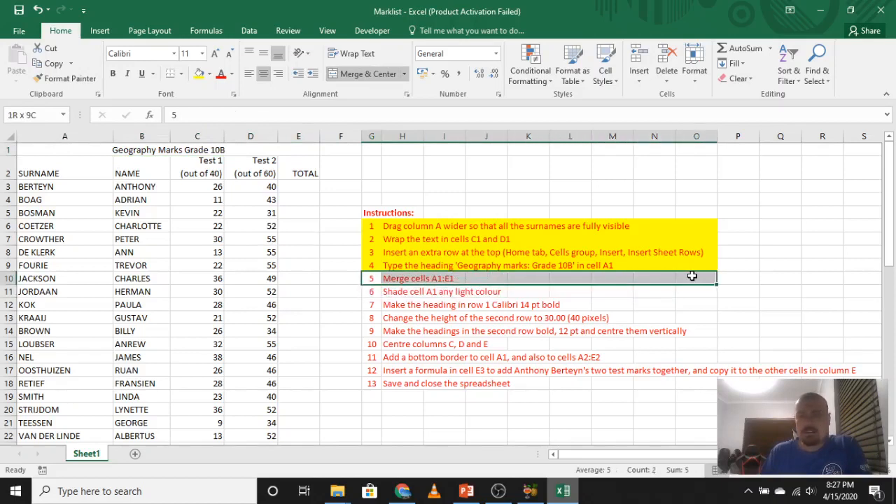
click(198, 75)
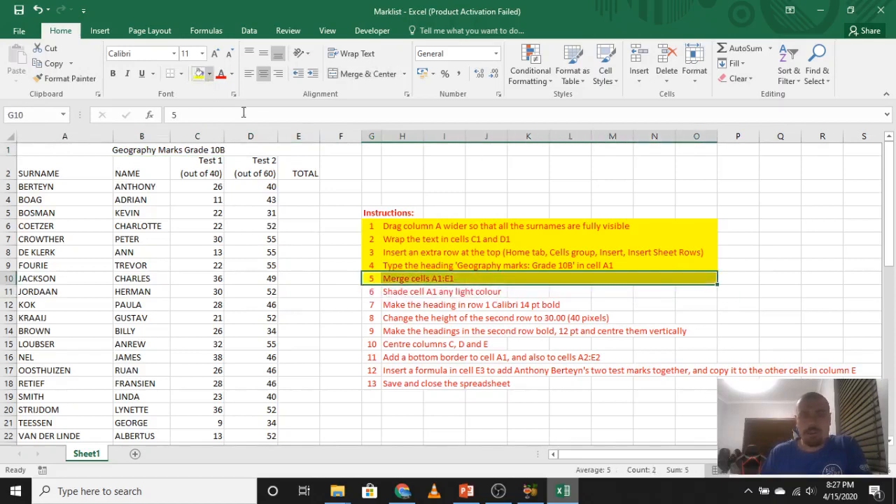
click(521, 187)
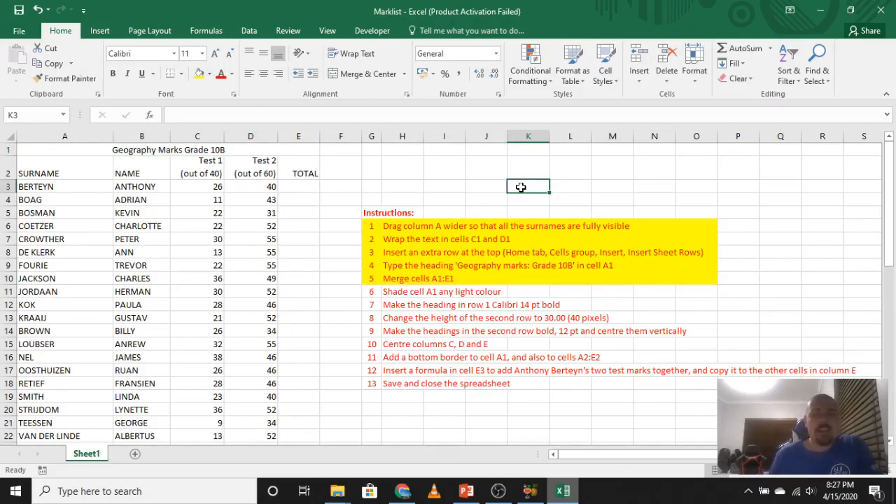
Try a custom colour on the merged heading cell A1, and fill it with the standard light blue.
click(246, 149)
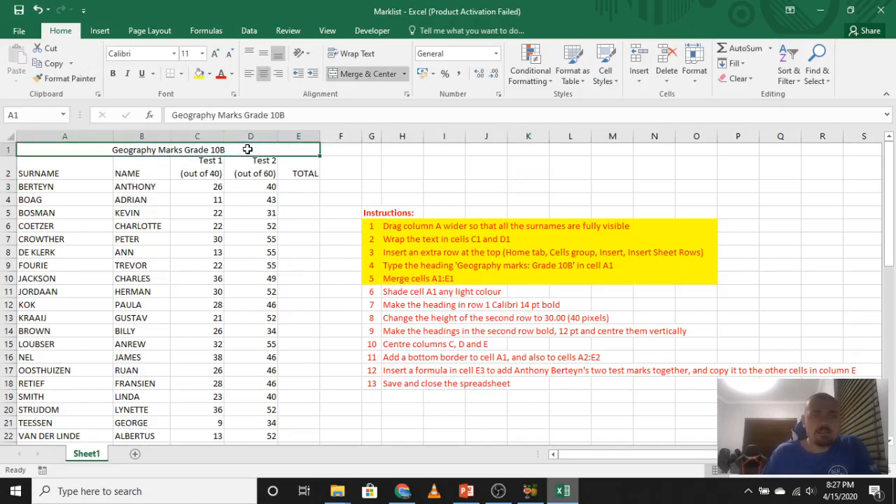
click(209, 74)
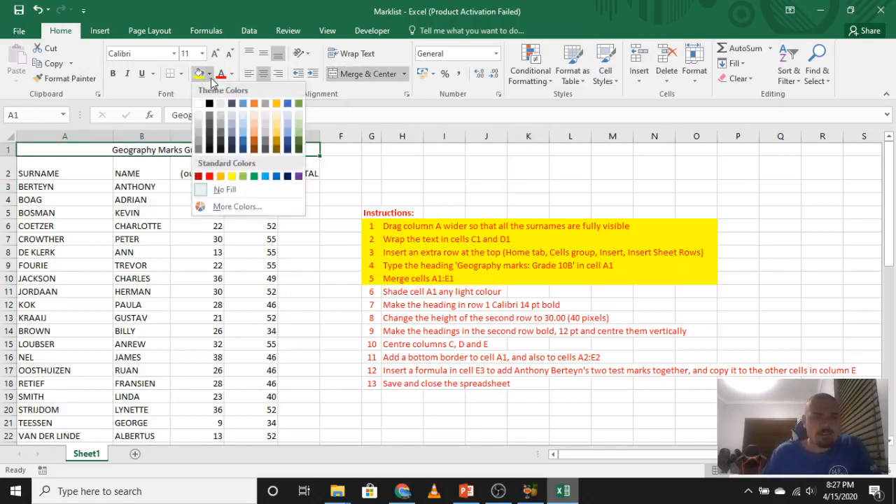
click(247, 208)
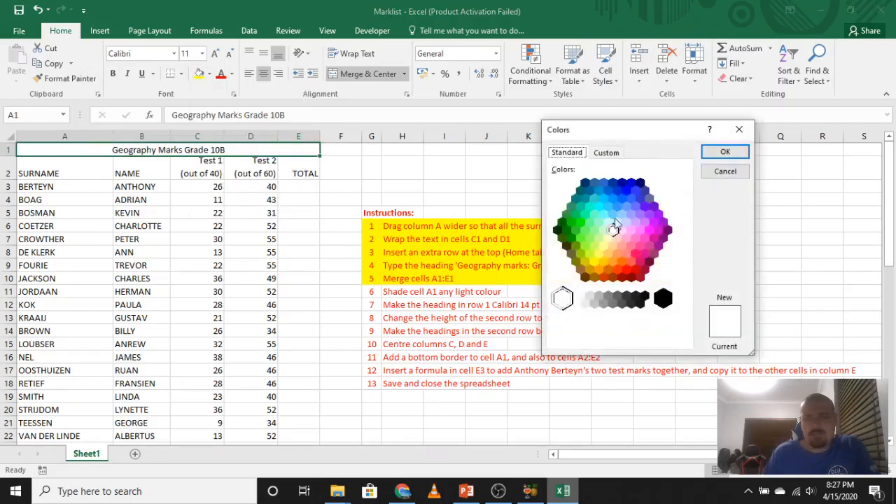
click(608, 154)
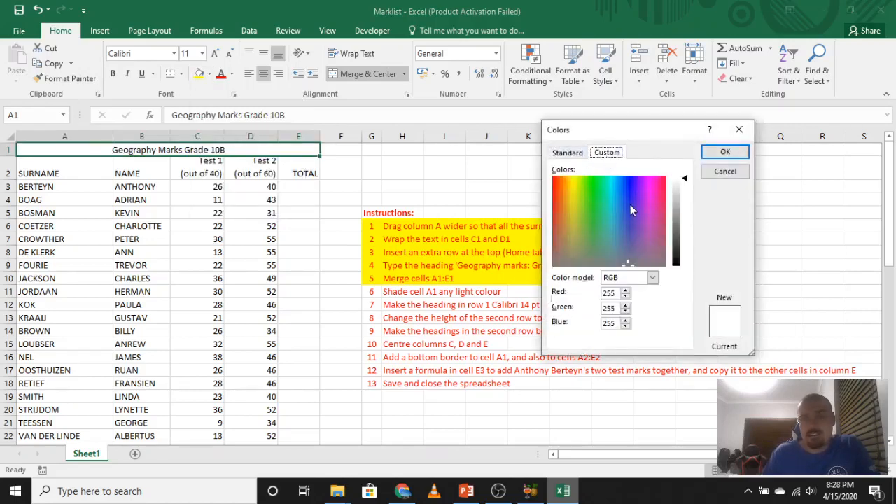
drag(630, 210, 610, 204)
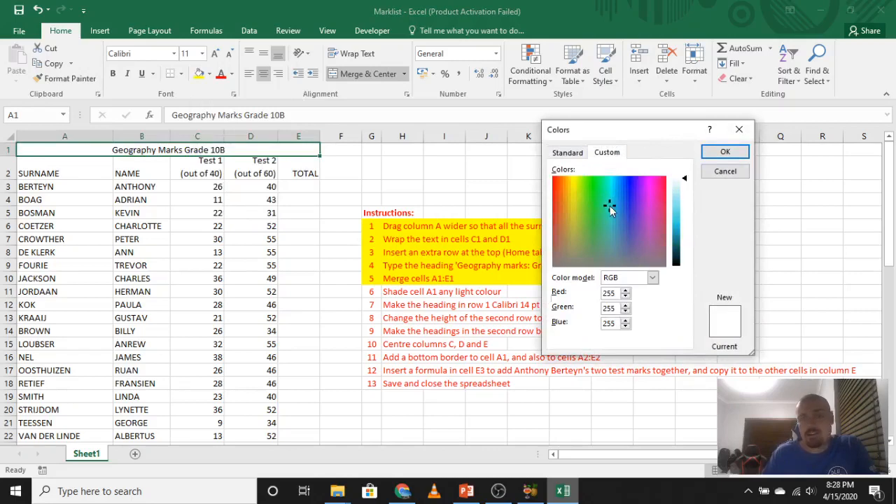
click(721, 151)
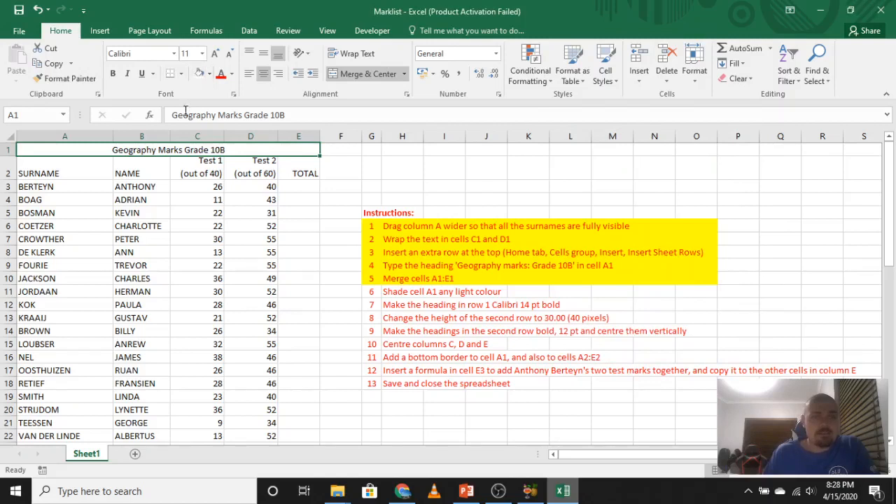
click(214, 77)
click(266, 169)
Try a two-color white and blue gradient fill with From corner shading on cell H2, and undo it.
click(395, 175)
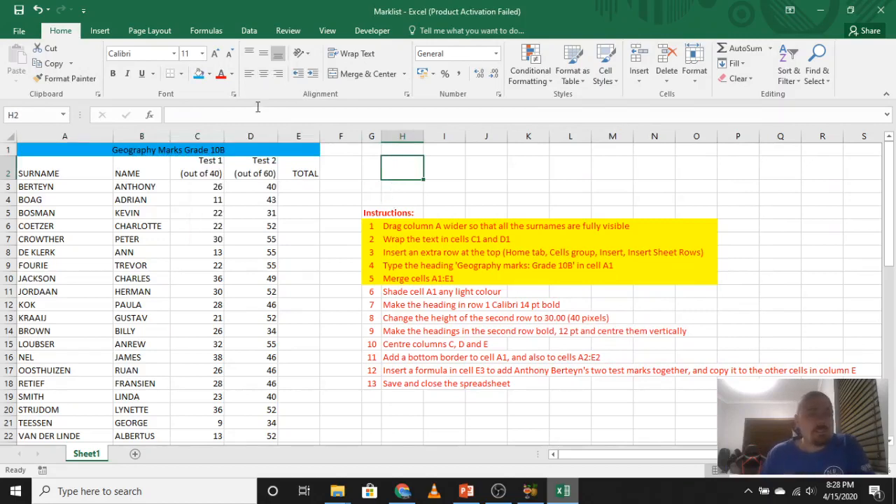
click(233, 96)
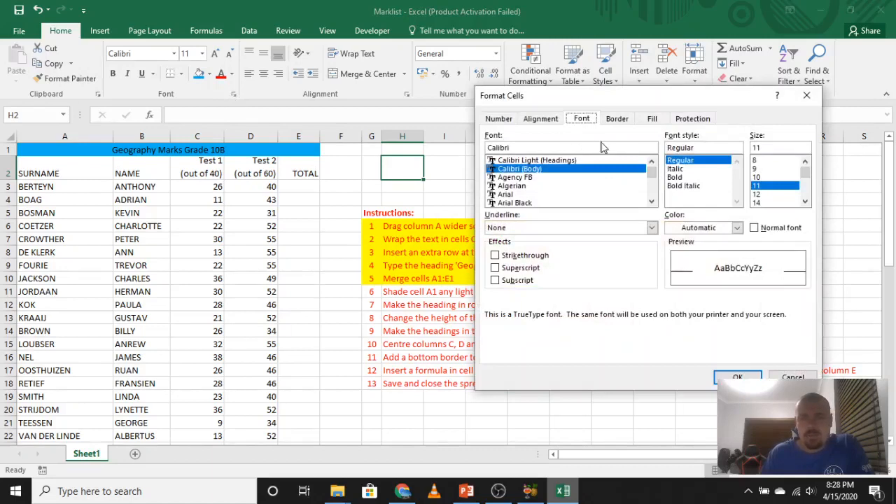
click(616, 119)
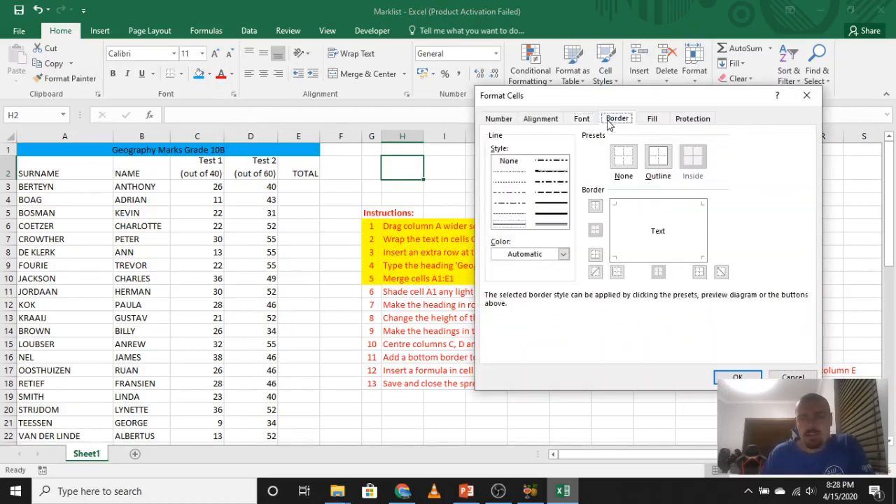
click(650, 120)
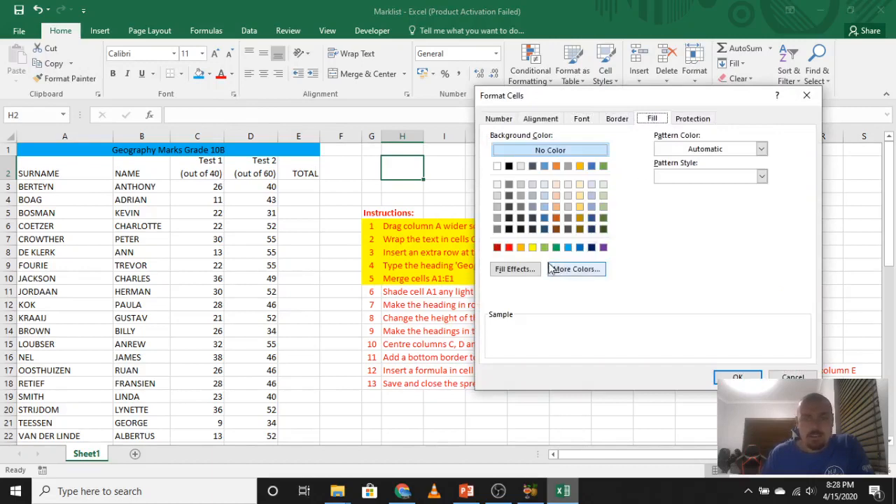
click(525, 269)
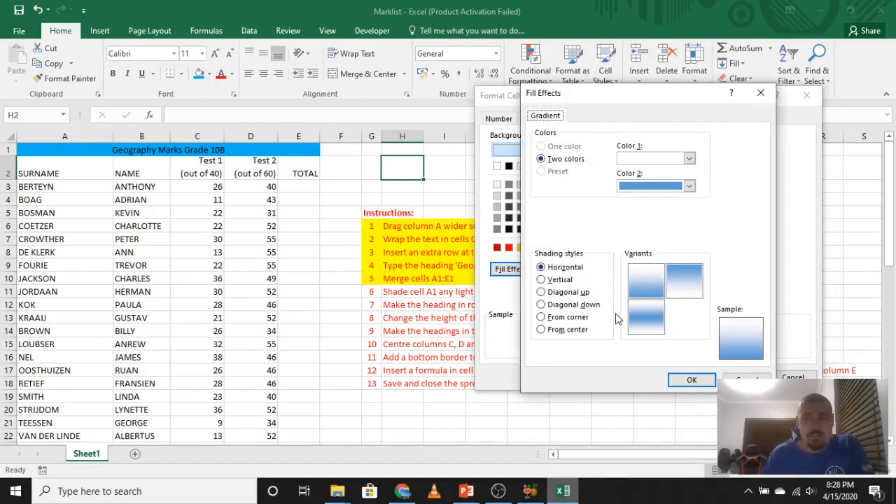
click(578, 319)
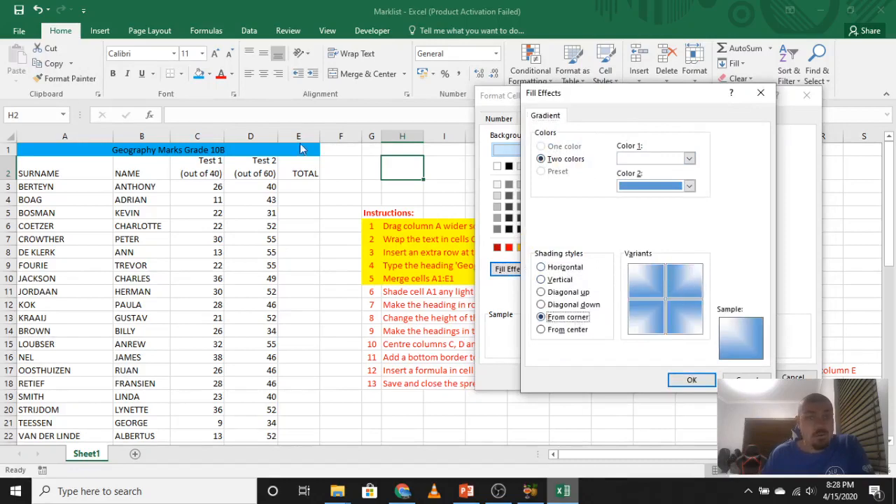
click(692, 380)
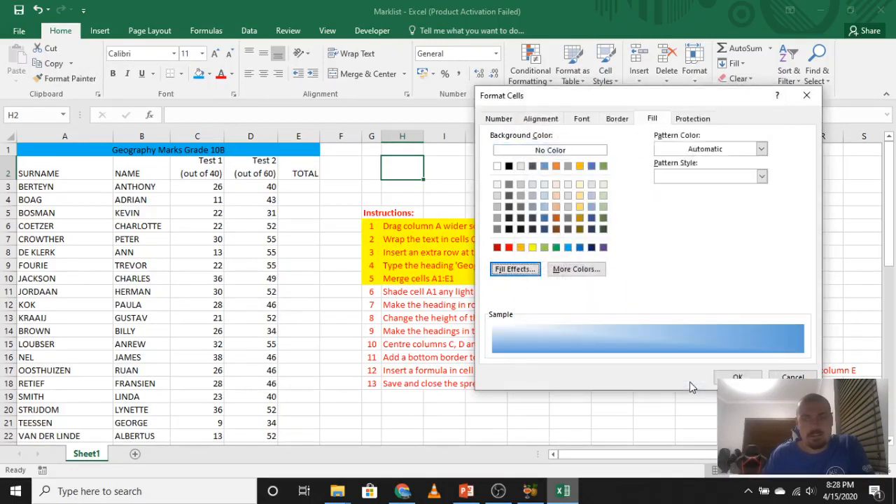
click(738, 376)
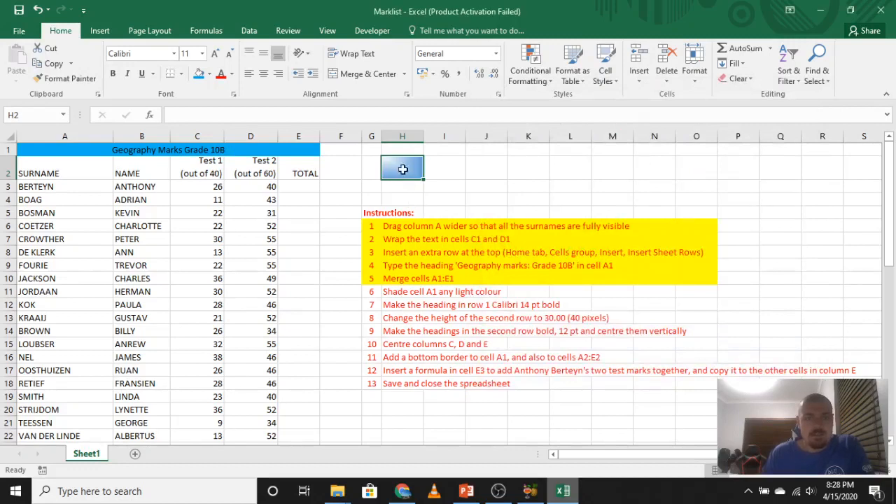
key(ctrl+z)
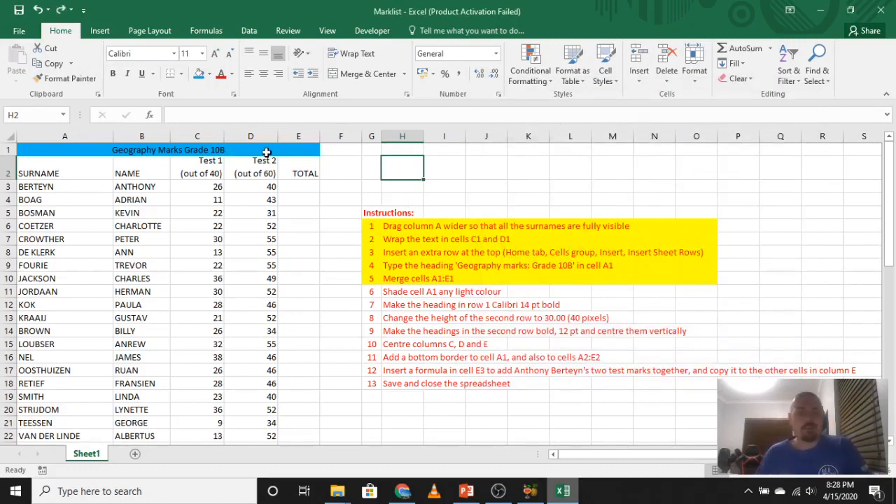
Set up a two-color gradient fill for heading cell A1, trying the shading styles and choosing From center.
click(266, 152)
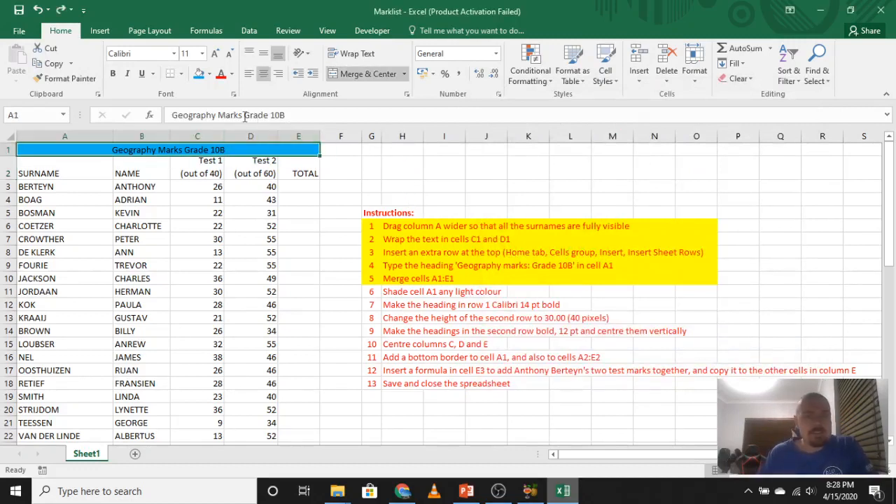
click(234, 96)
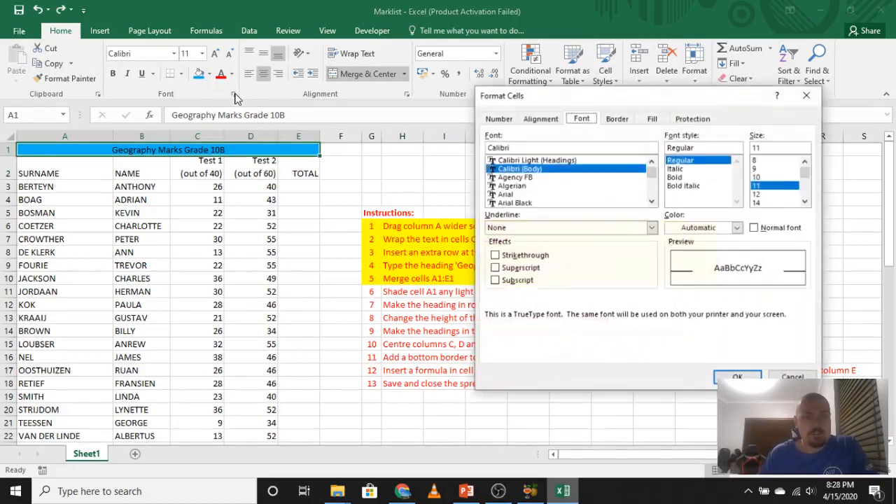
click(652, 119)
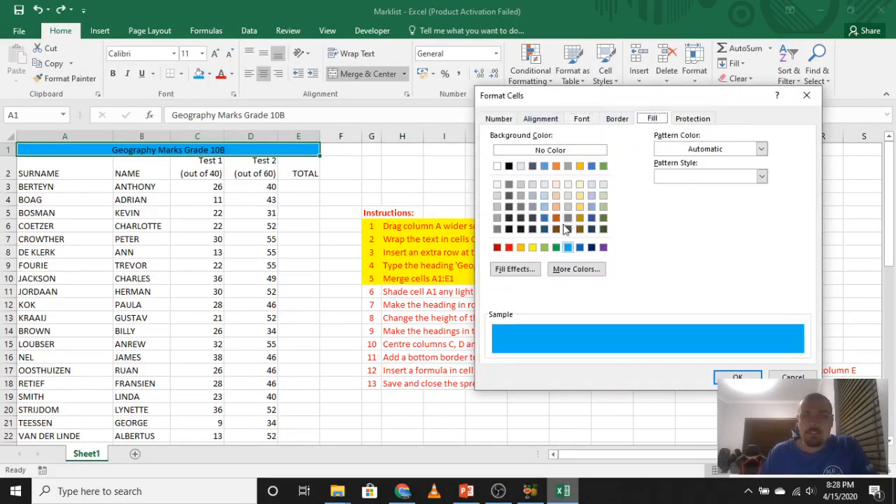
click(525, 271)
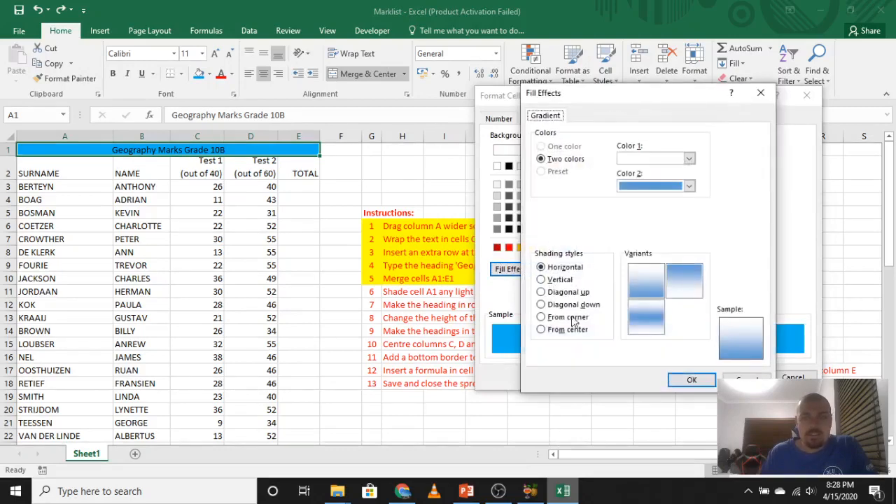
click(542, 330)
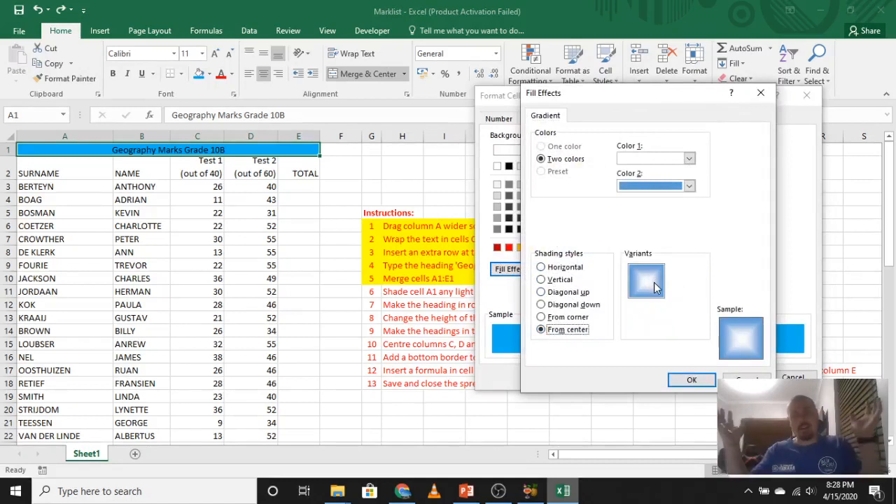
click(543, 318)
click(543, 305)
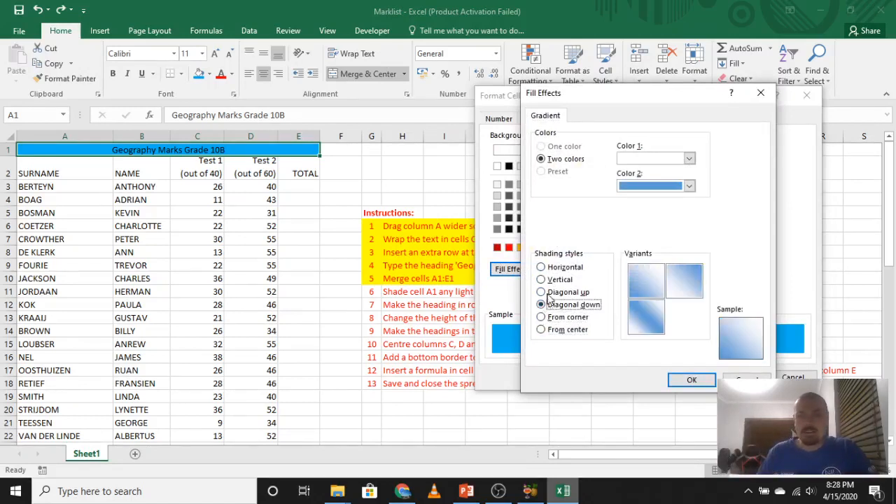
click(546, 293)
click(550, 282)
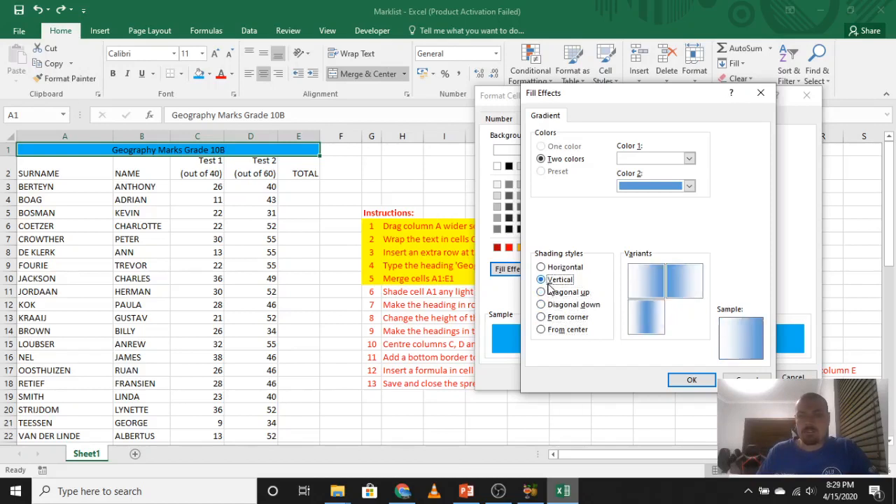
click(542, 330)
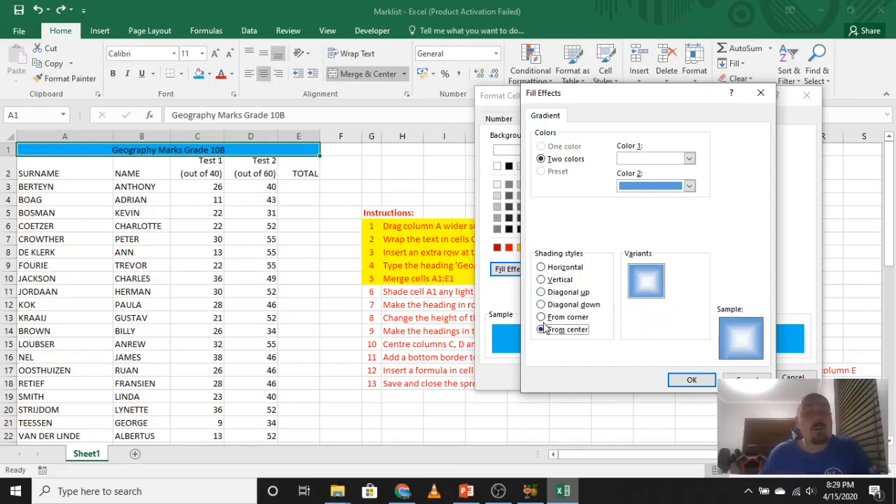
Set the gradient's Color 1 to dark orange and Color 2 to dark blue, and apply it to heading cell A1.
click(690, 160)
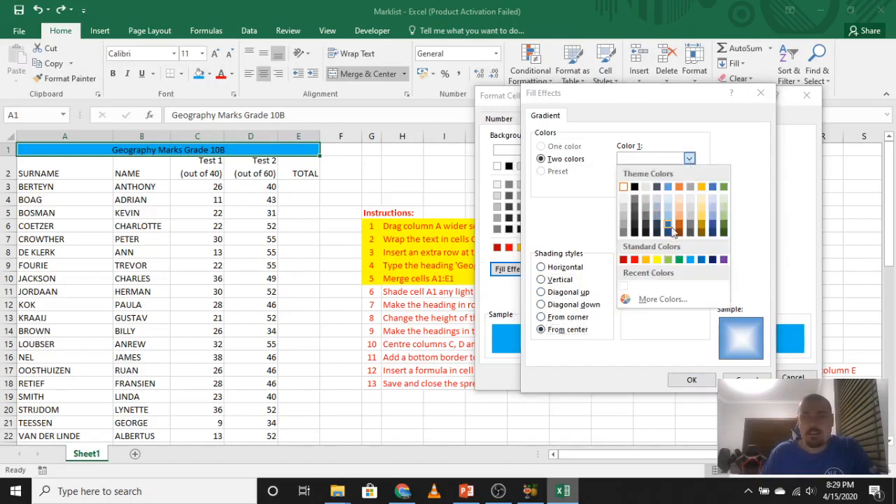
click(680, 231)
click(690, 186)
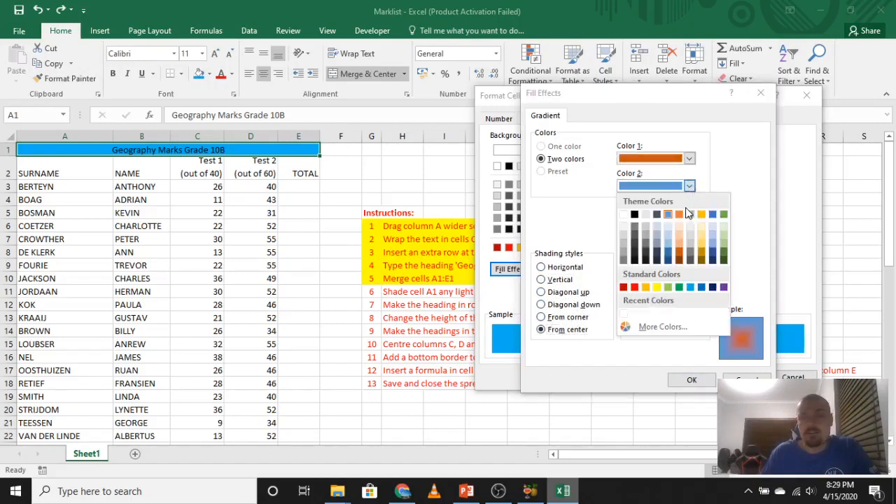
click(714, 256)
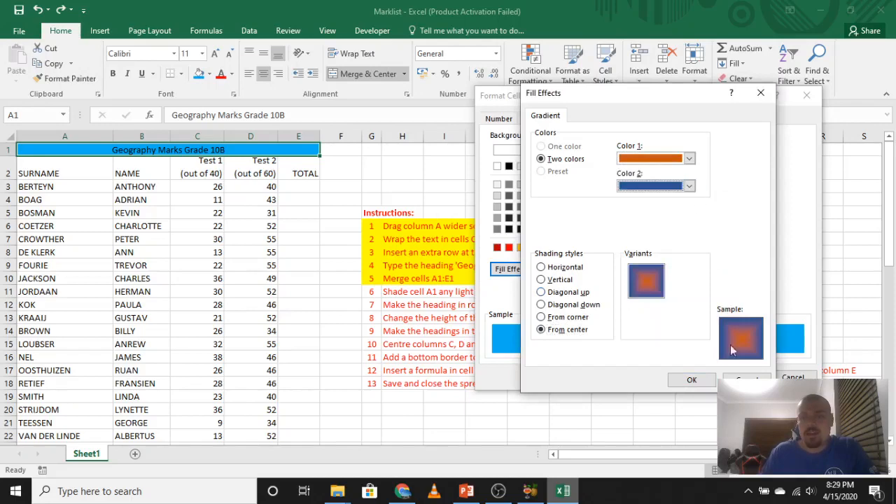
click(674, 380)
click(742, 378)
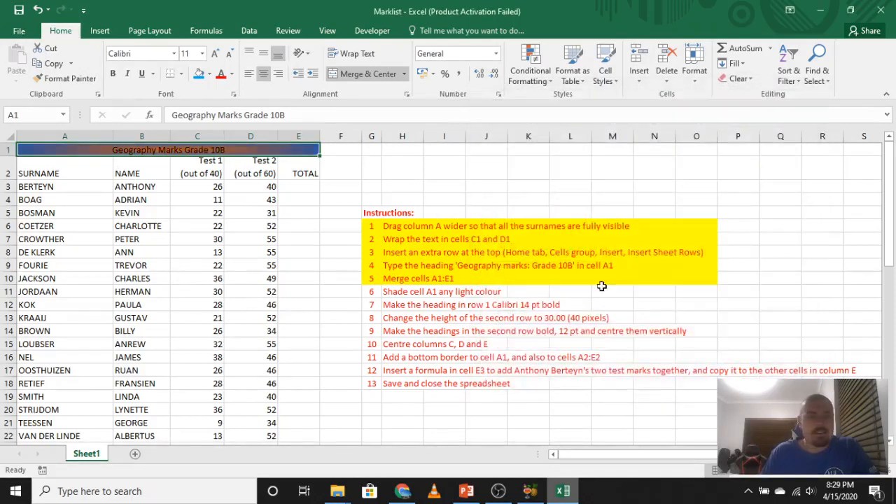
click(420, 199)
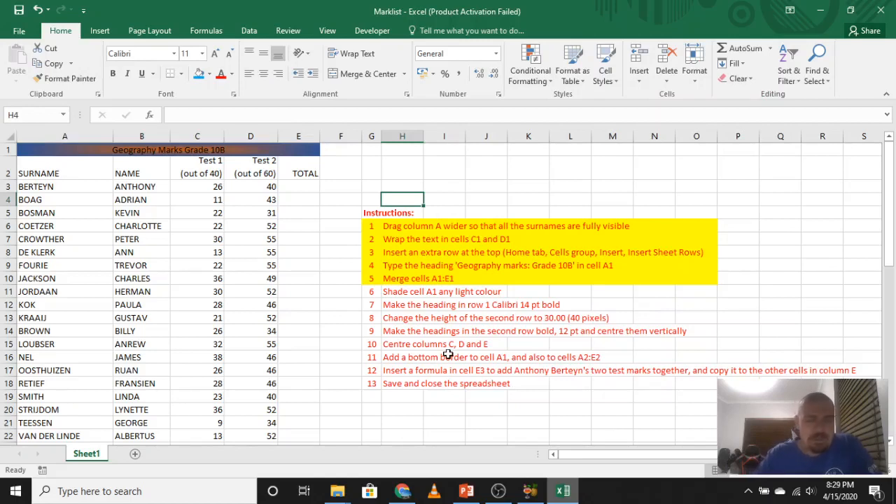
Mark instruction 6 as done by filling cells G11:O11 with yellow.
drag(377, 293, 696, 294)
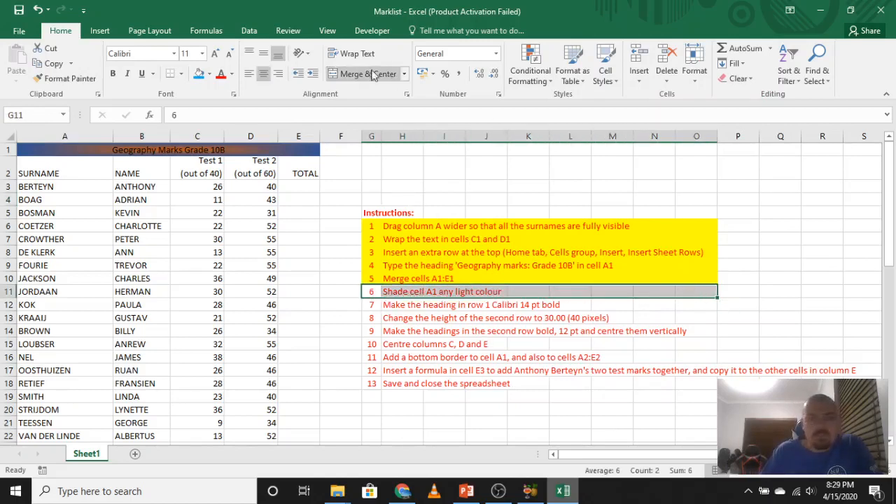
click(208, 73)
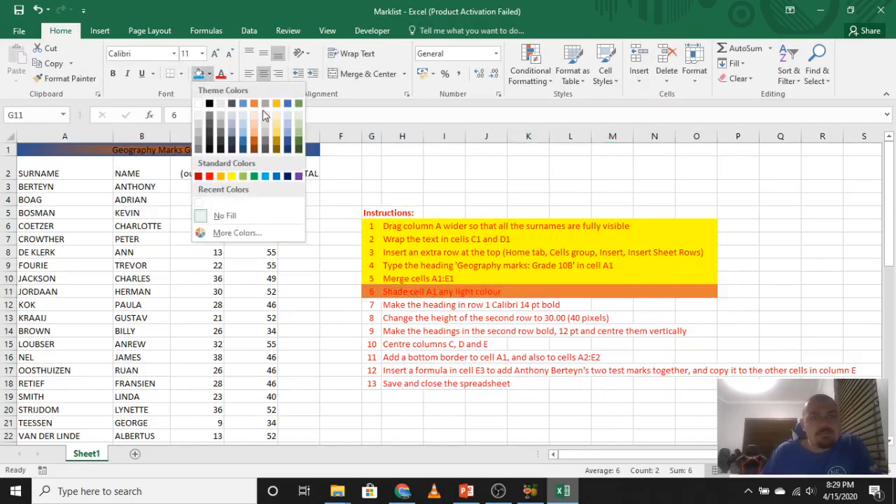
click(232, 176)
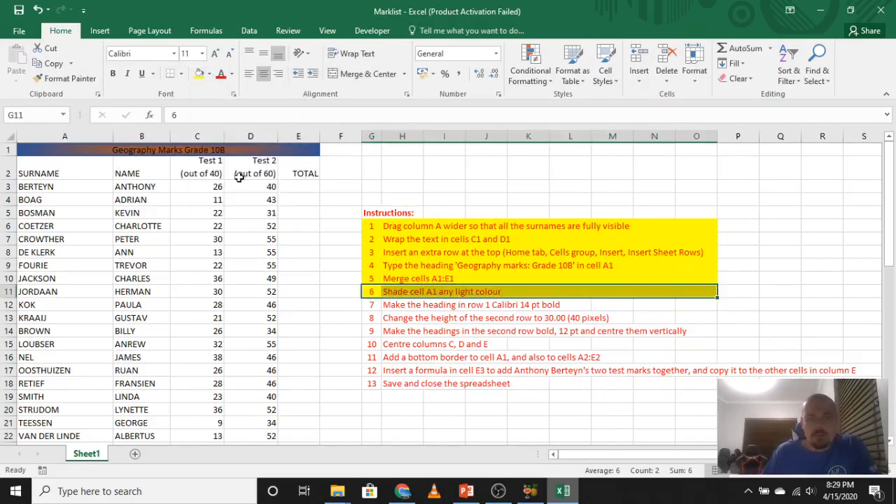
click(509, 422)
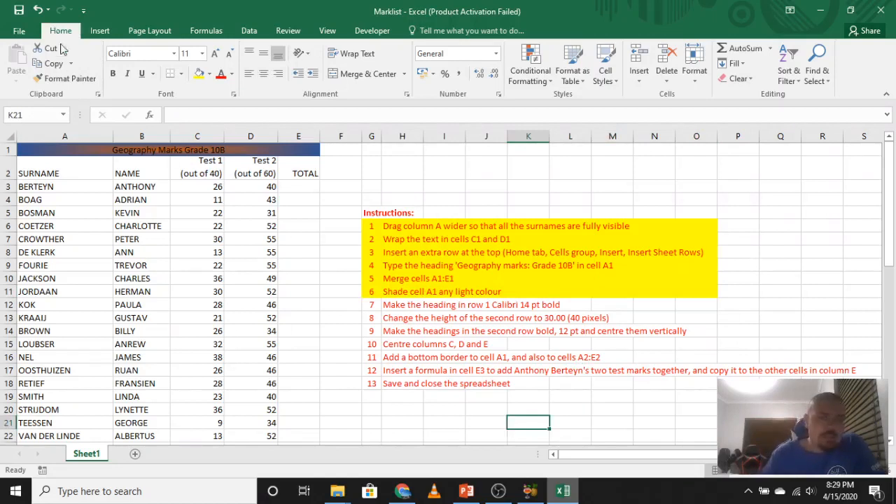
Set the font size of the heading in cell A1 to 14.
click(129, 250)
click(112, 156)
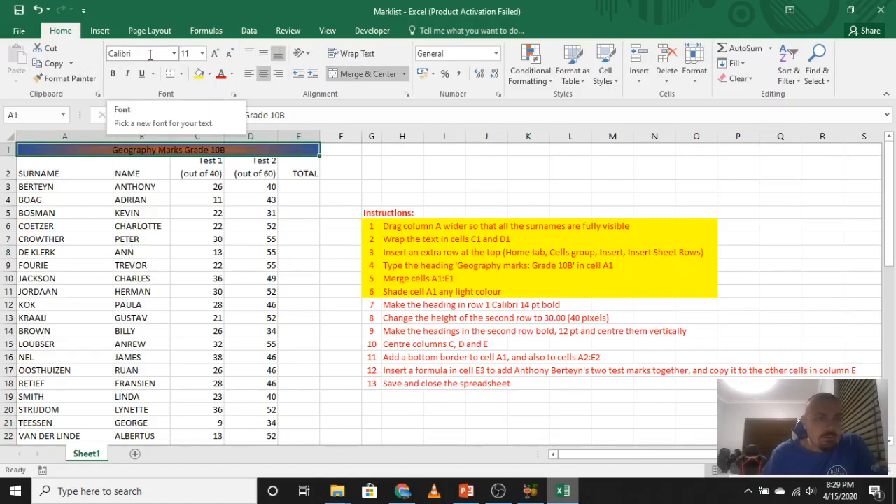
click(201, 55)
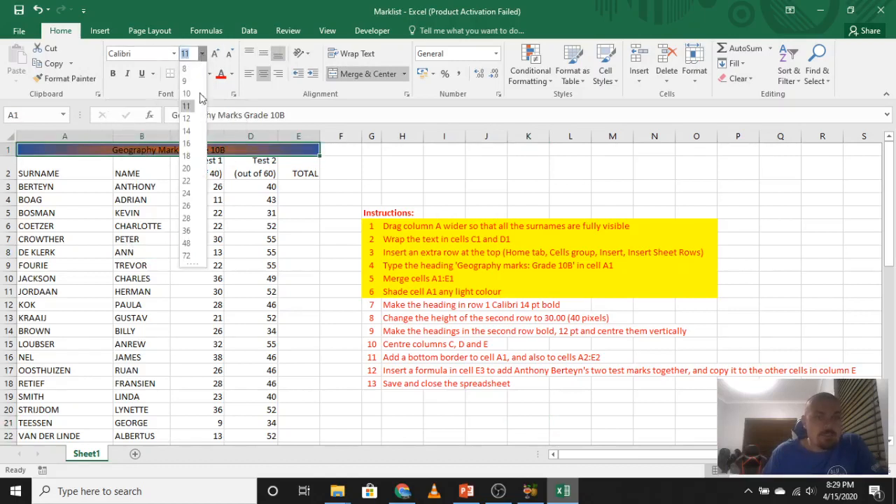
click(187, 130)
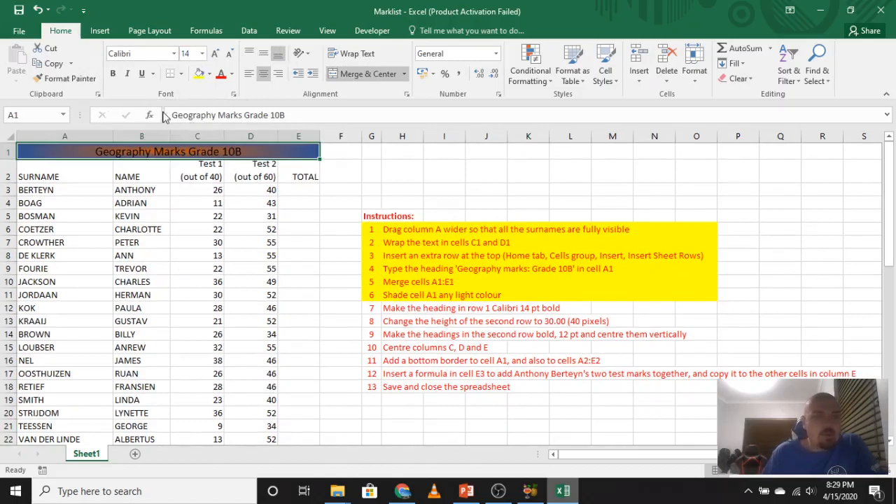
Make the heading in cell A1 bold, trying italic on it and turning italic off again.
click(114, 74)
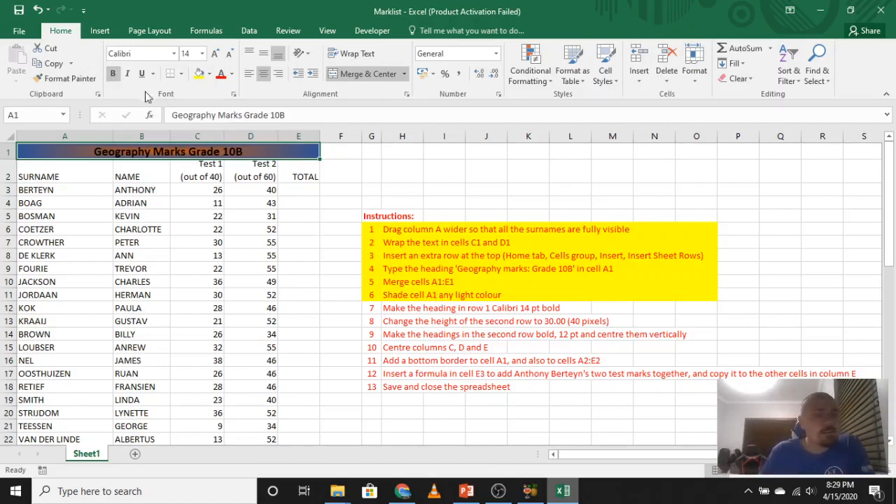
click(128, 74)
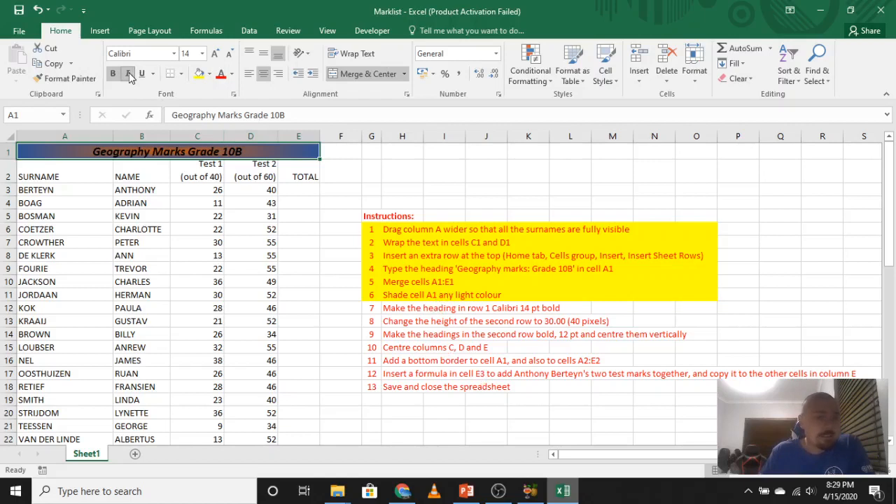
click(129, 75)
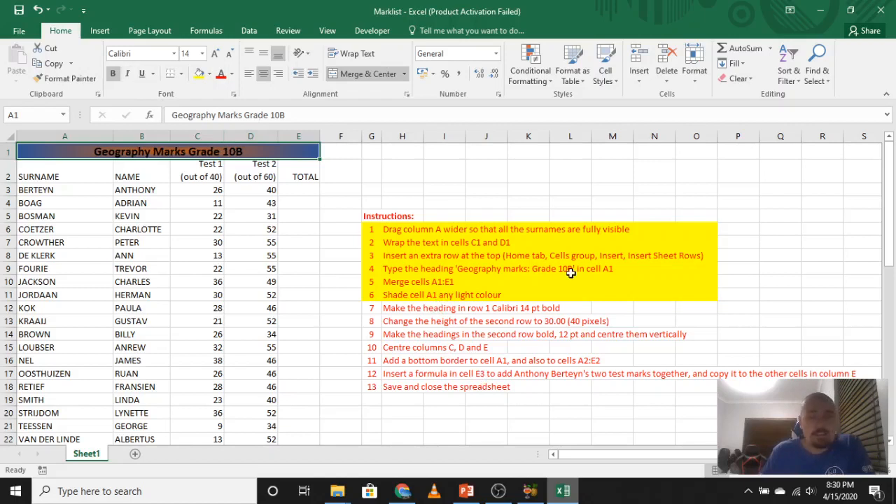
Mark instruction 7 as done by filling cells G12:O12 with yellow.
click(500, 360)
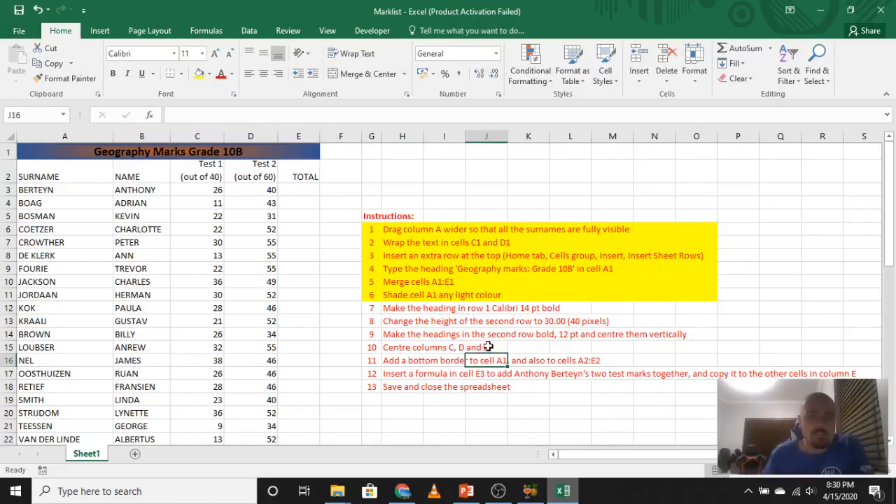
drag(374, 310, 692, 311)
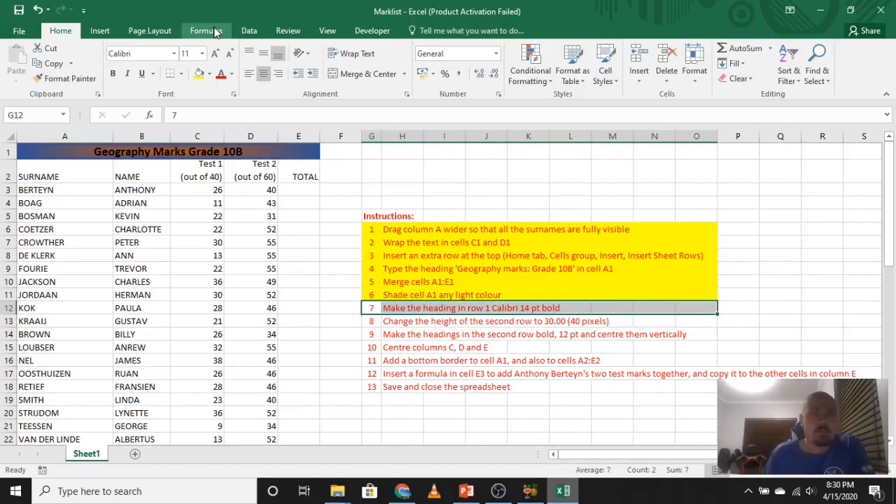
click(199, 73)
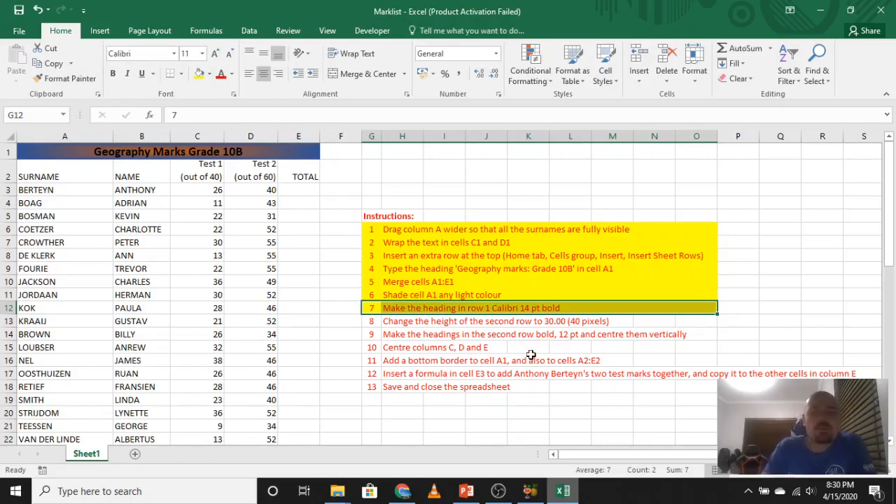
Set the height of row 2 to 30.
click(12, 175)
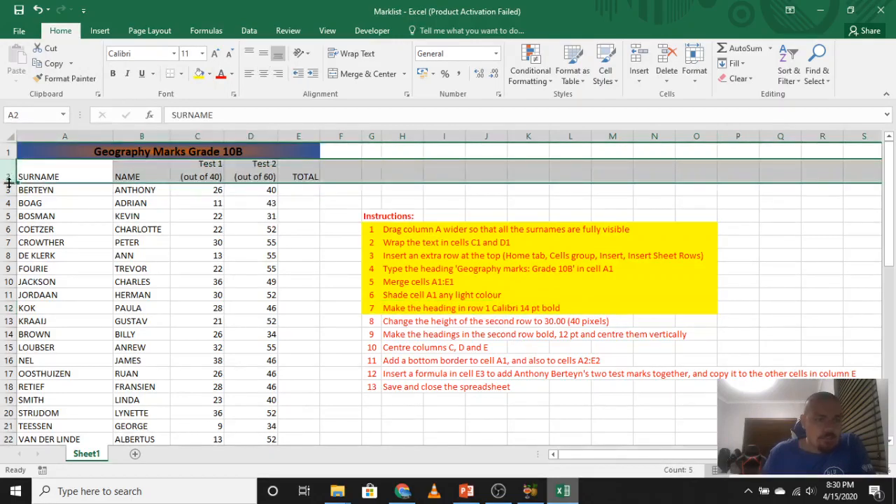
drag(9, 182, 8, 181)
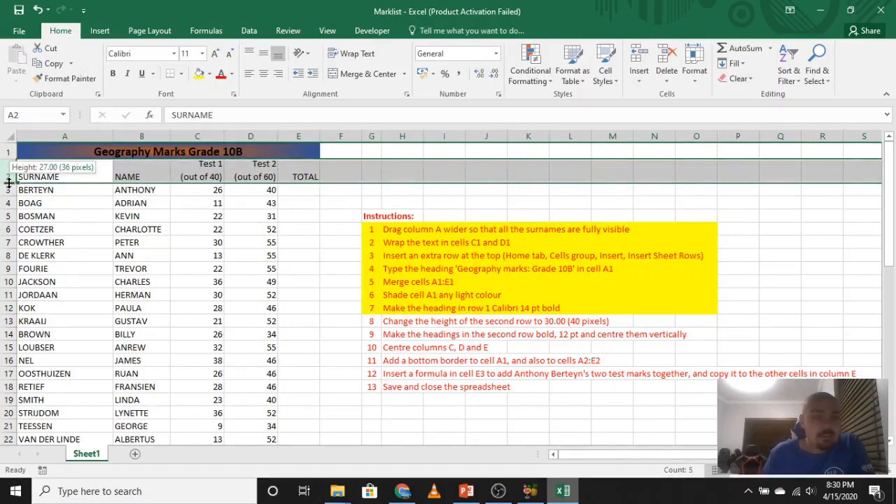
drag(8, 182, 7, 182)
right_click(5, 181)
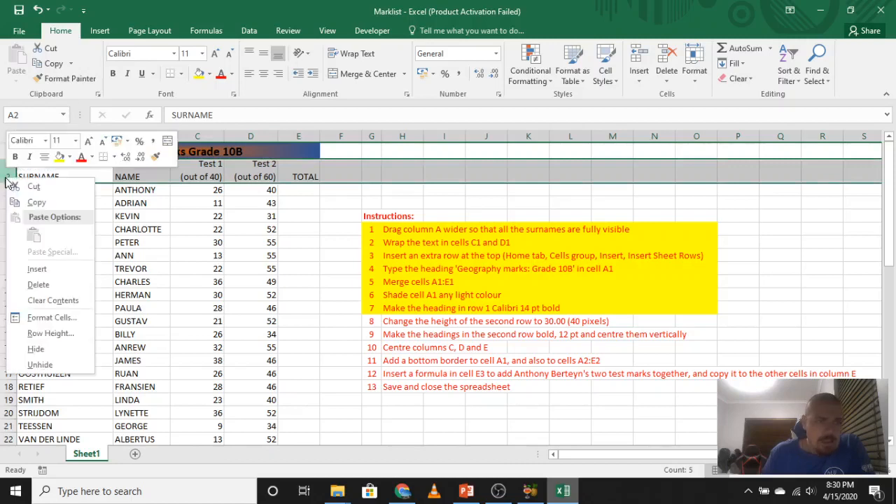
click(50, 334)
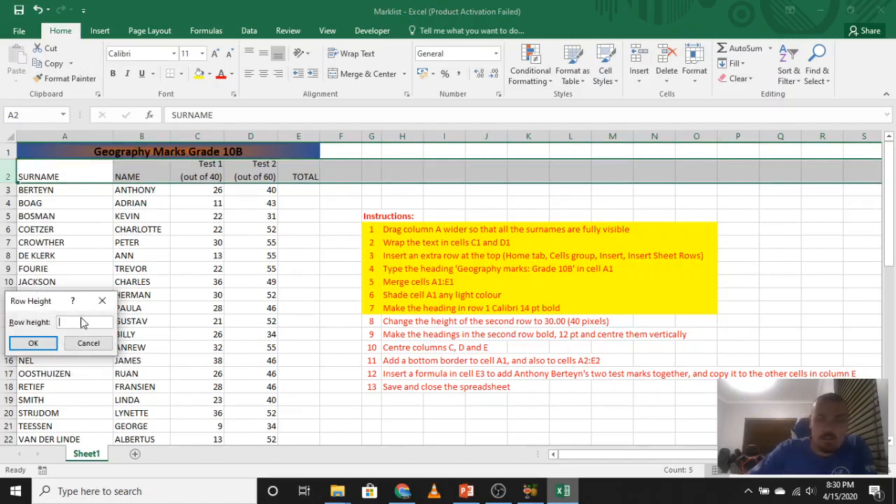
text(30)
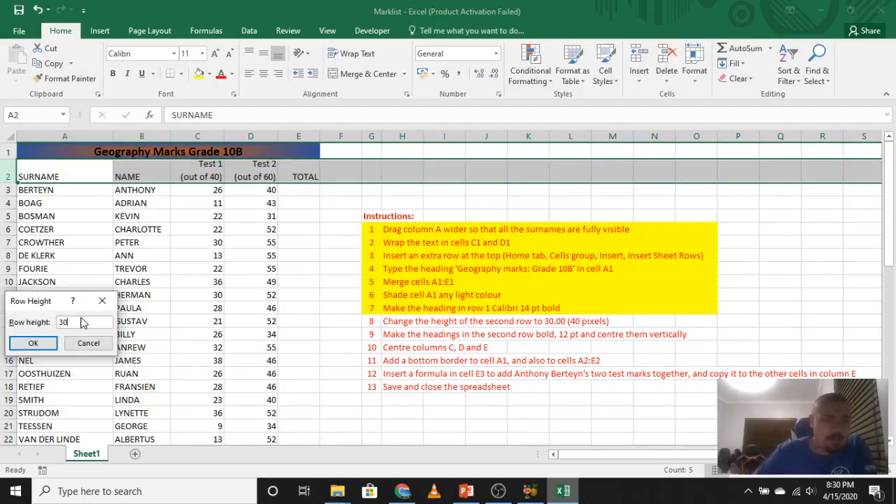
click(48, 344)
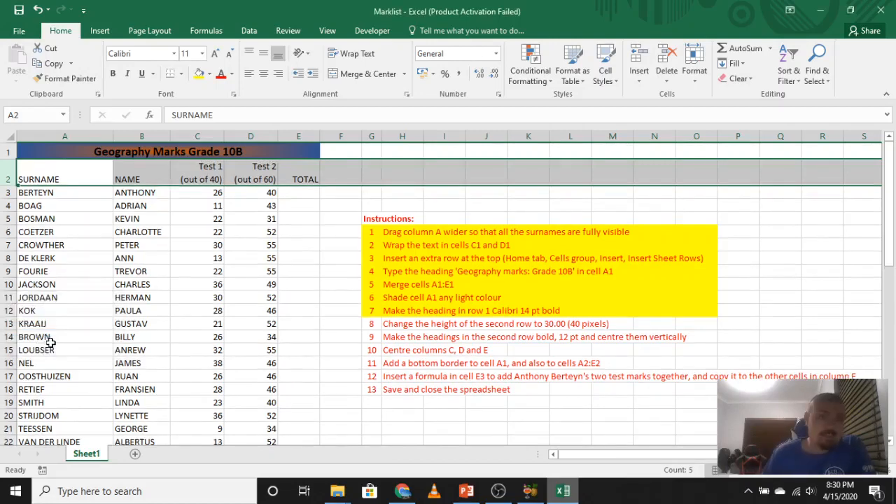
click(53, 270)
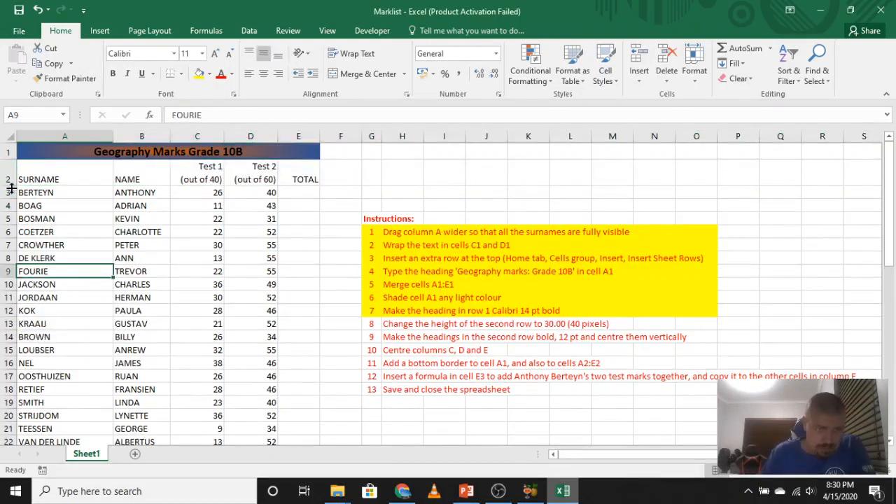
Check the height of row 2 at its lower border without resizing it.
drag(12, 183, 12, 183)
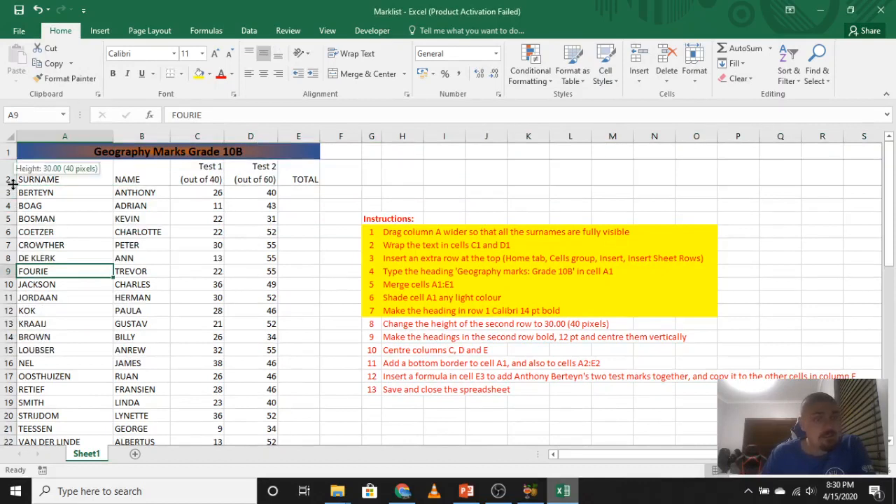
drag(12, 184, 13, 184)
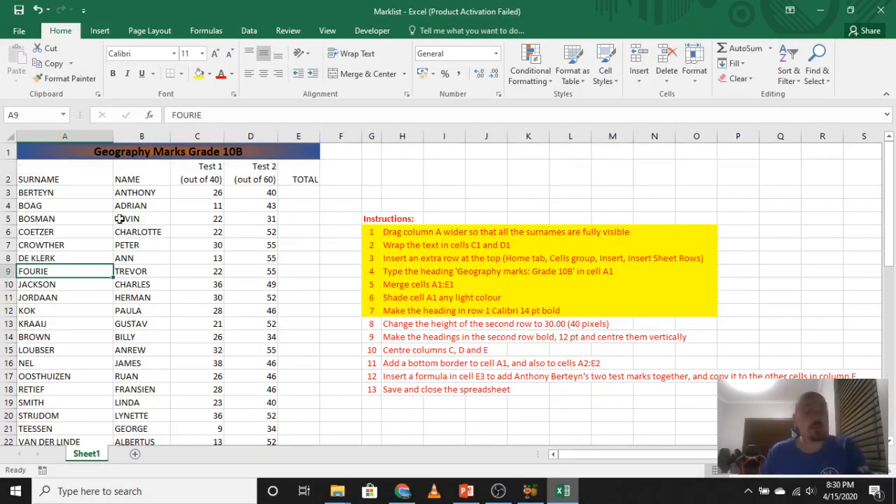
click(189, 273)
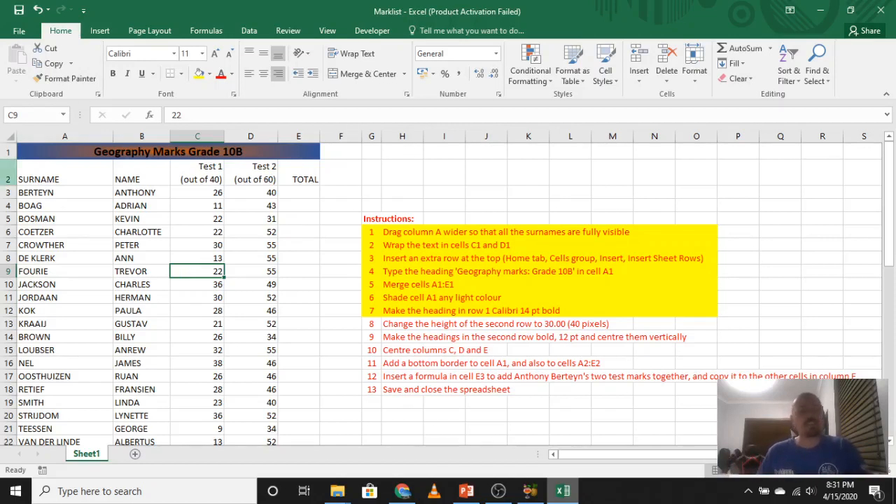
click(6, 152)
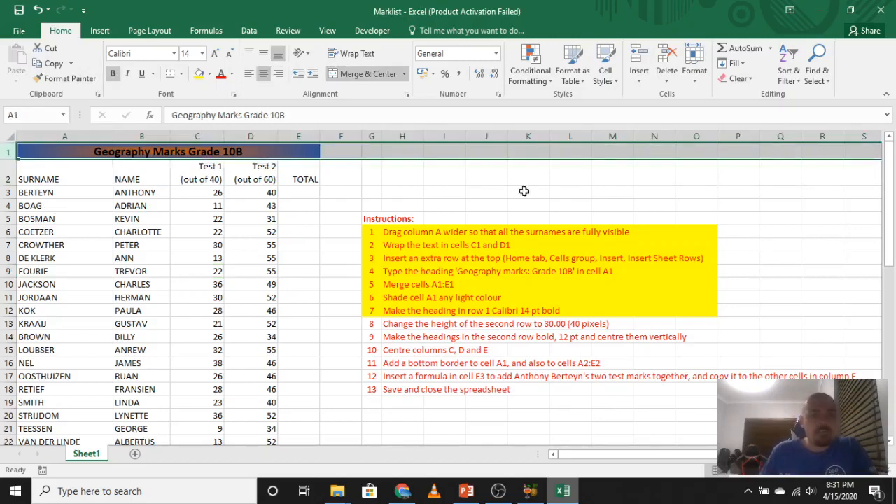
right_click(4, 152)
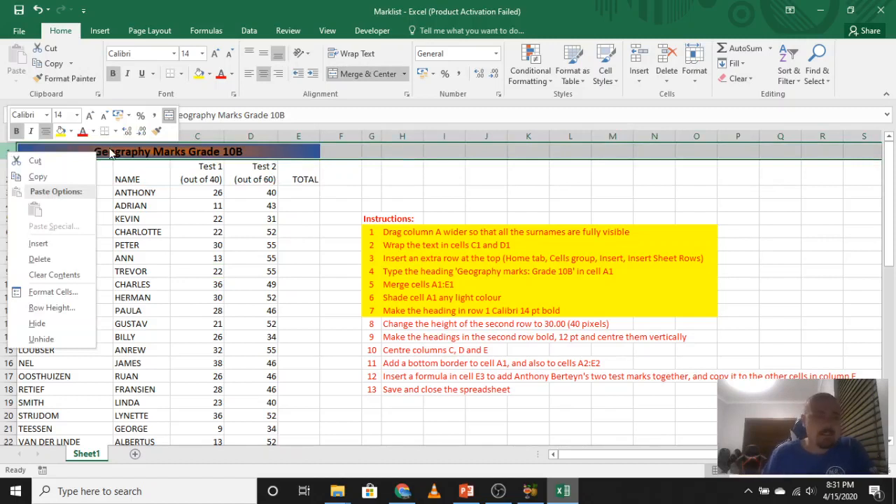
click(79, 308)
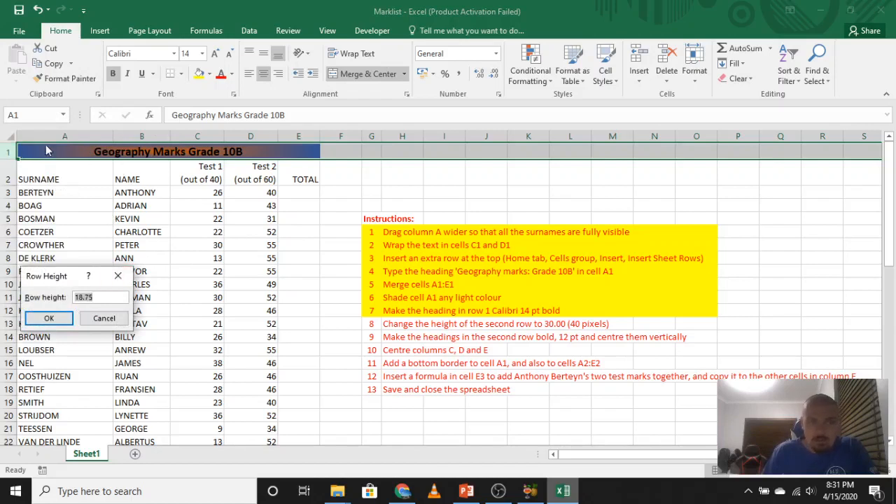
click(119, 278)
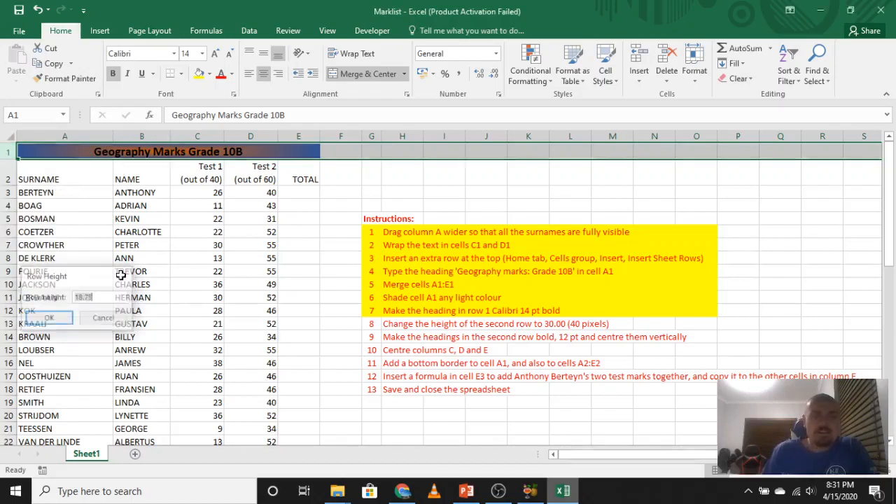
Mark instruction 8 as done by filling cells G13:O13 with yellow.
click(147, 179)
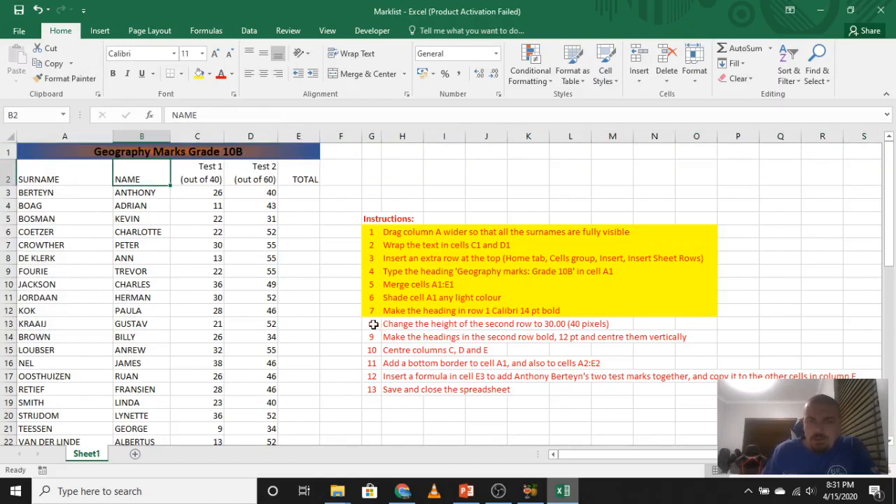
drag(380, 323, 688, 322)
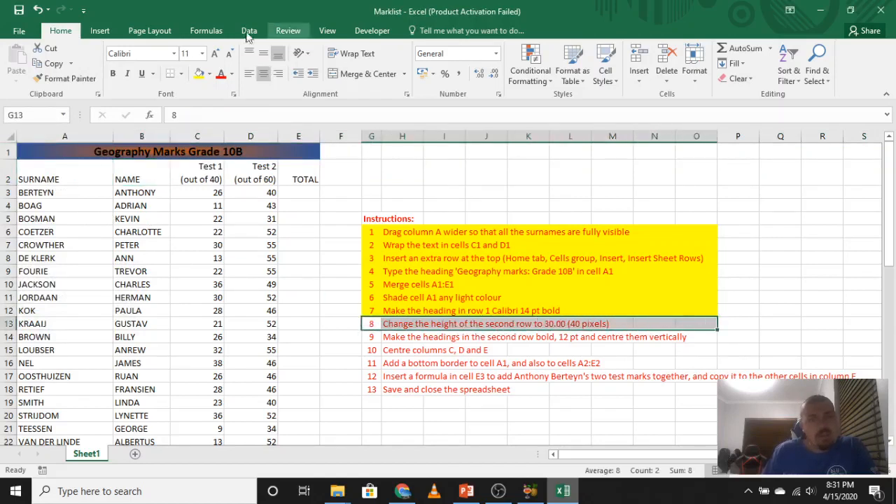
click(199, 74)
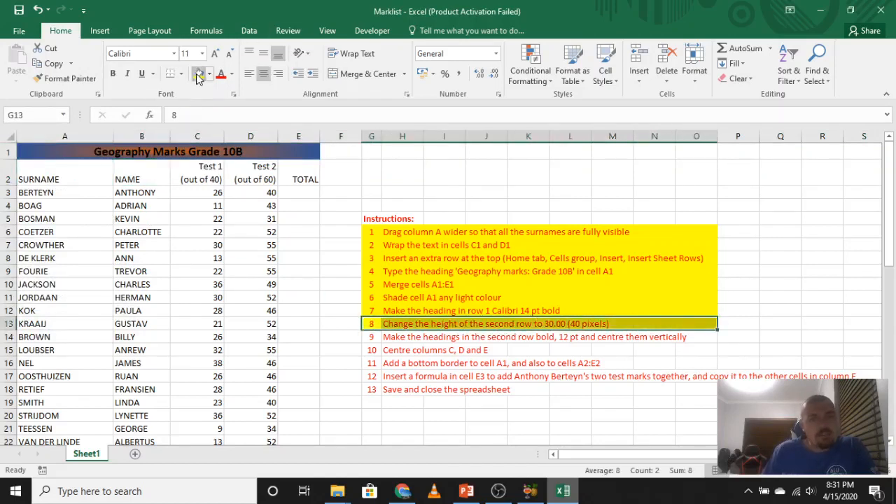
click(505, 365)
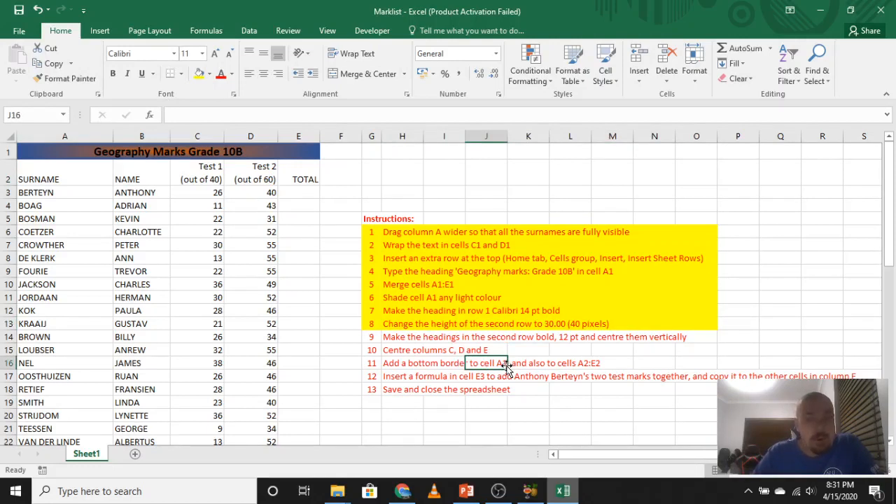
Make the column headings in cells A2:E2 bold and increase their font size to 12.
click(41, 180)
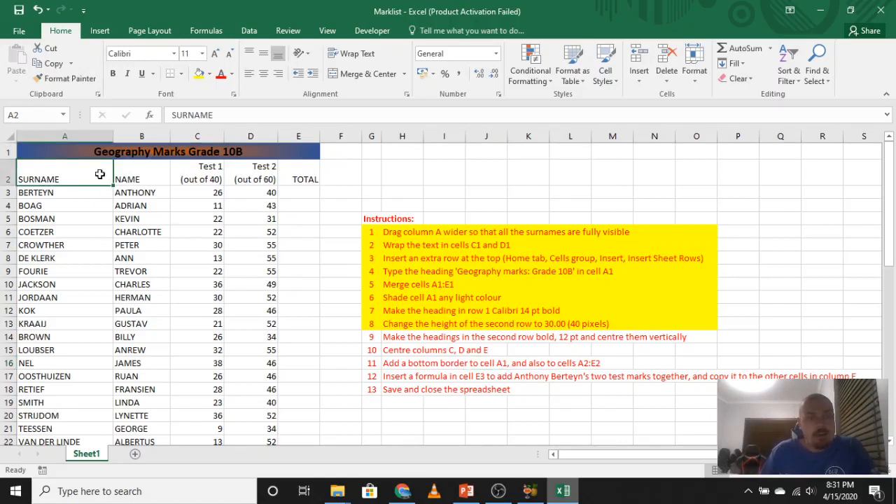
drag(100, 174, 291, 175)
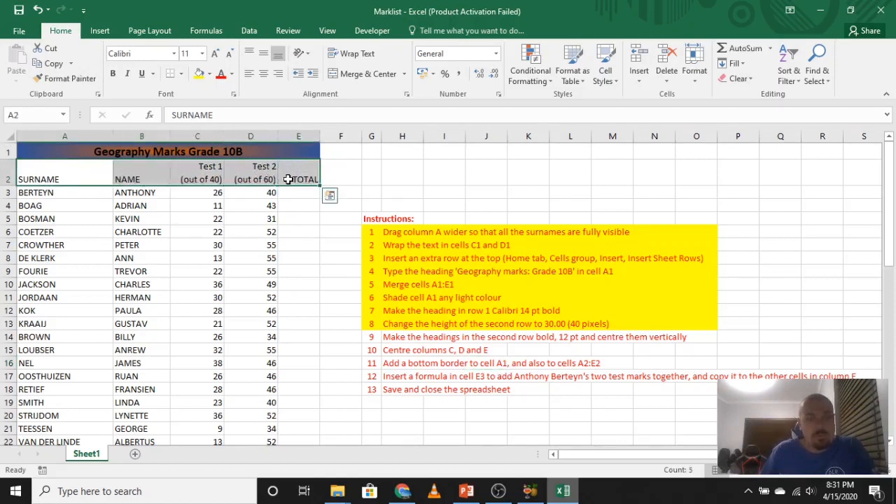
click(113, 74)
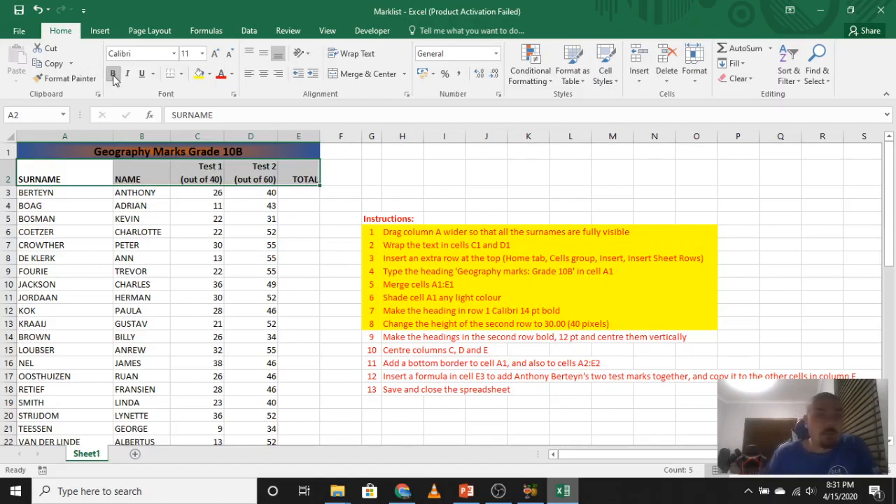
click(214, 56)
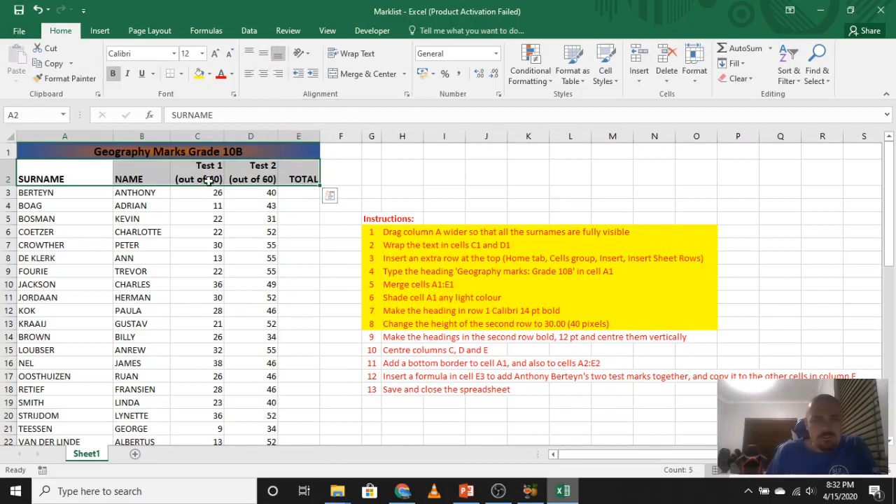
Set the vertical text alignment of the headings in cells A2:E2 to Center in the cell formatting.
right_click(189, 175)
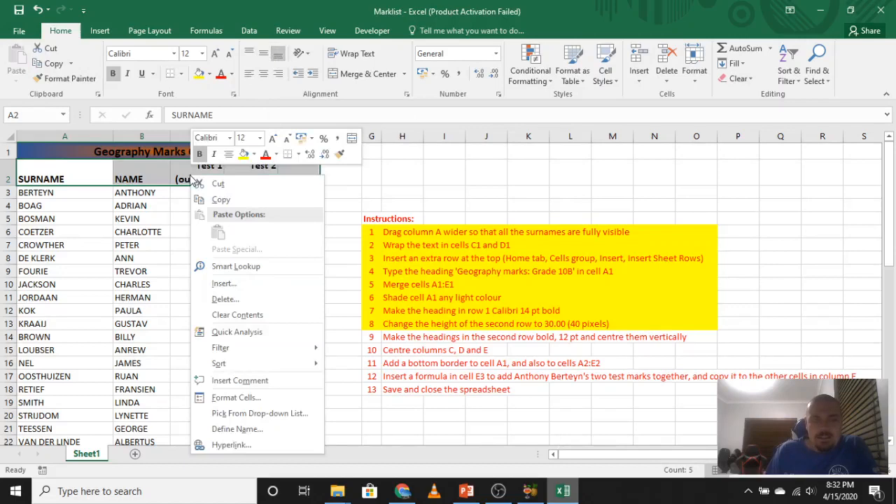
click(240, 399)
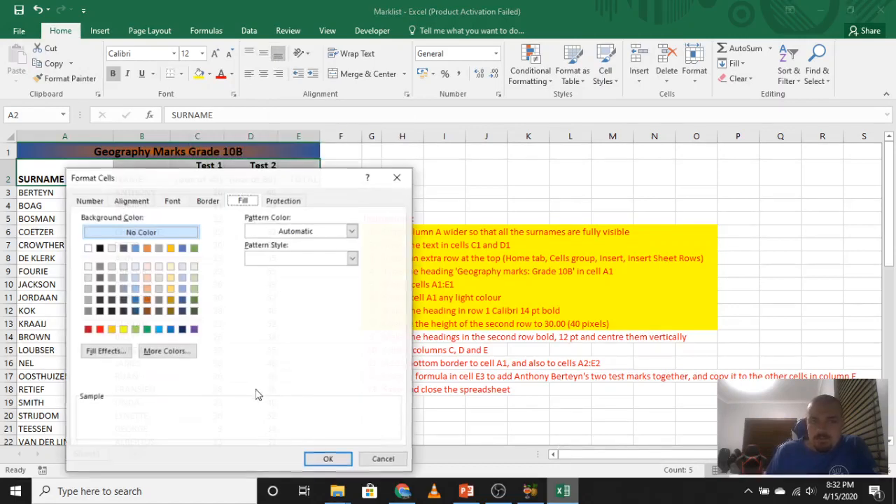
click(135, 201)
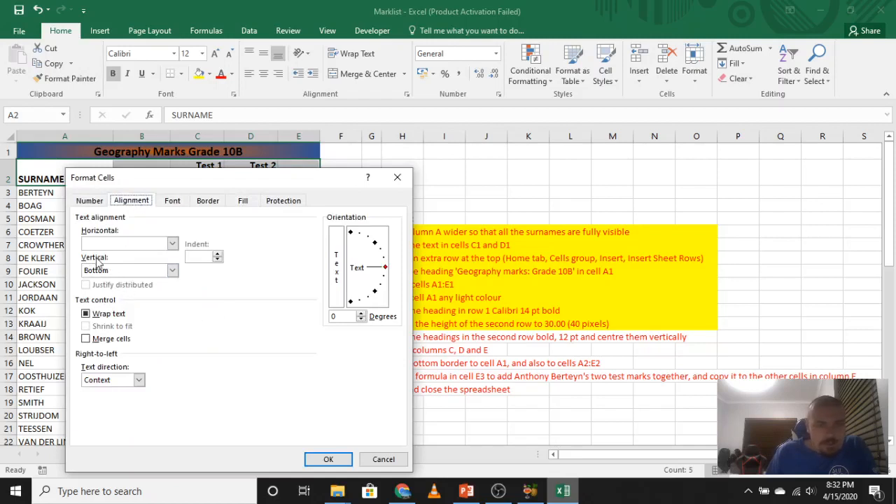
click(175, 272)
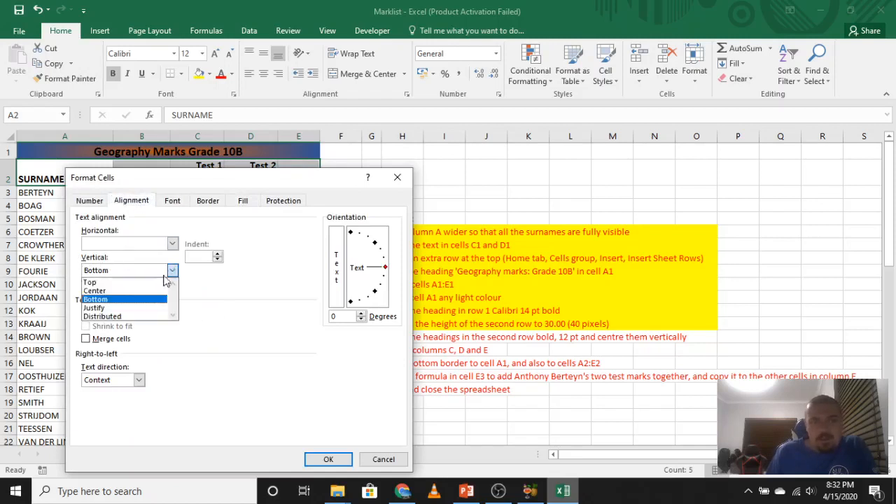
click(112, 291)
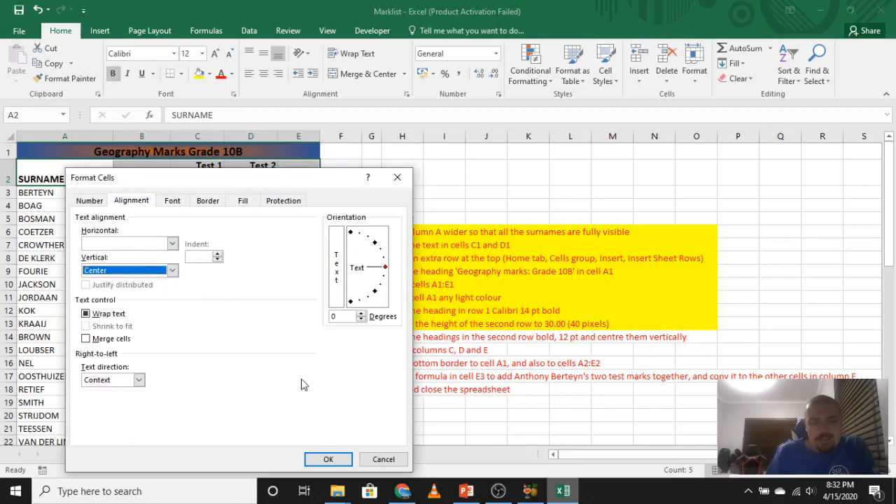
click(326, 459)
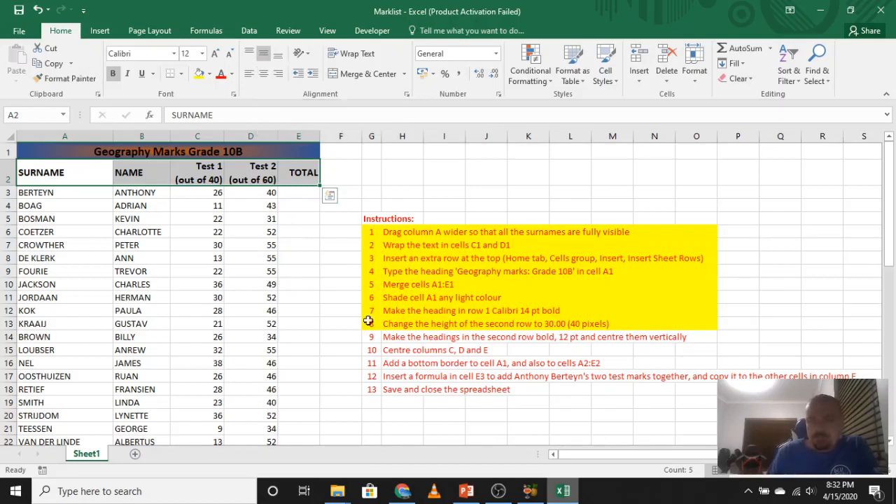
Mark instruction 9 as done by filling cells G14:O14 with yellow.
drag(373, 339, 690, 339)
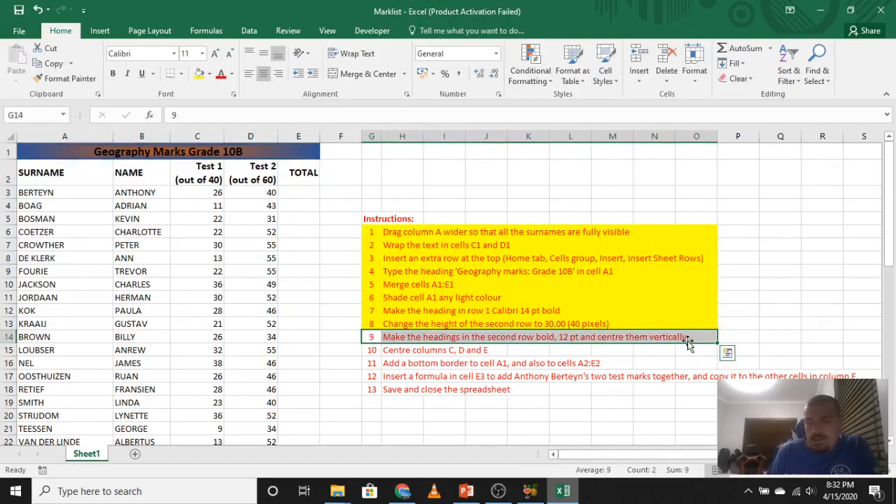
click(198, 73)
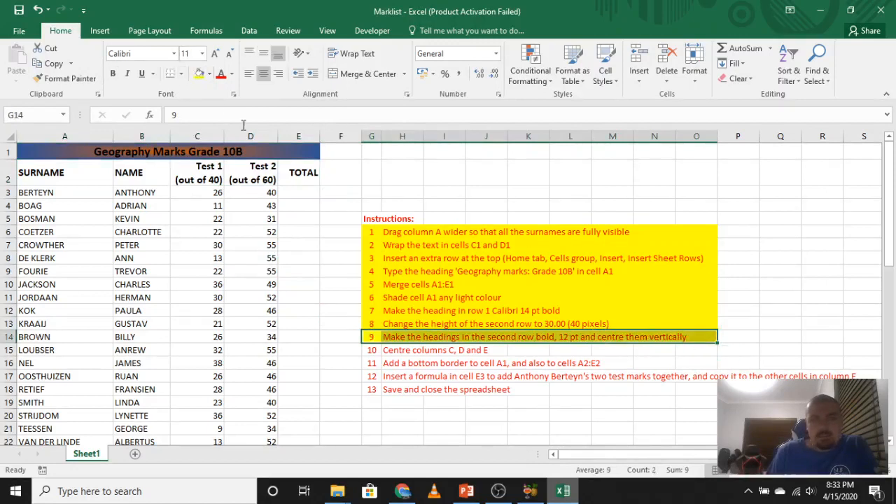
click(480, 366)
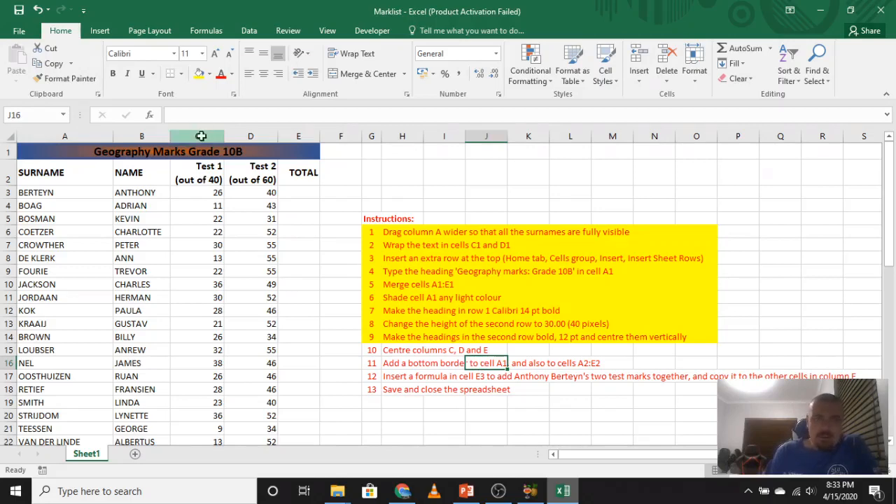
click(200, 136)
ctrl+click(251, 136)
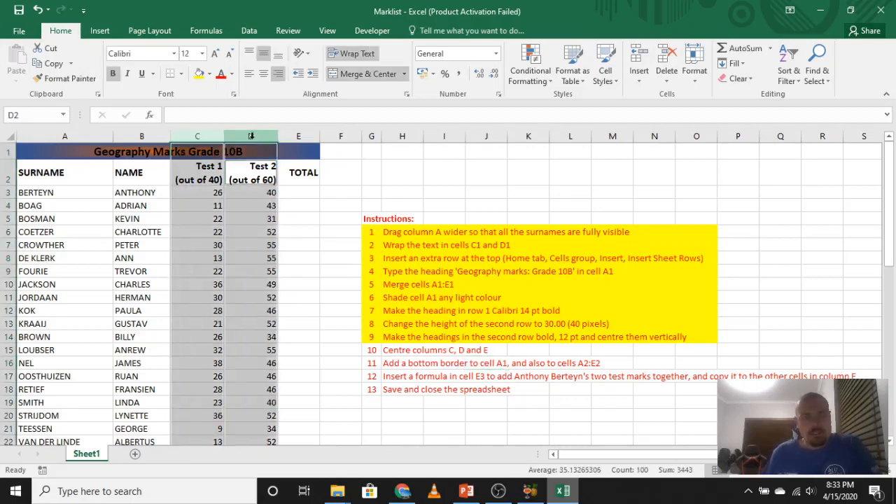
ctrl+click(301, 136)
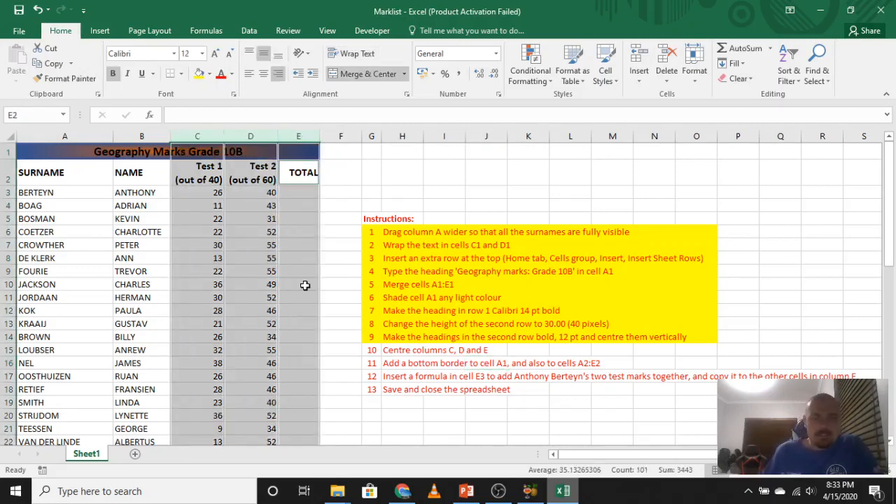
click(350, 195)
drag(199, 133, 311, 137)
click(379, 183)
Centre the contents of columns C, D and E horizontally.
click(207, 135)
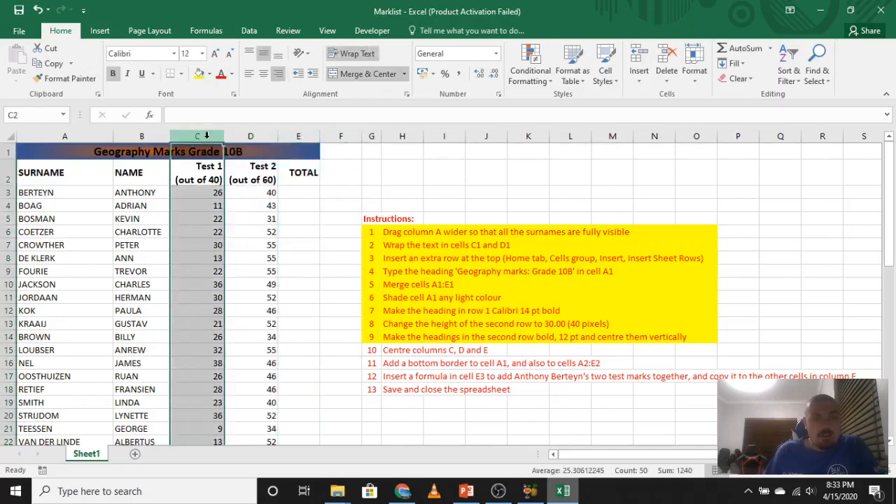
drag(207, 135, 301, 135)
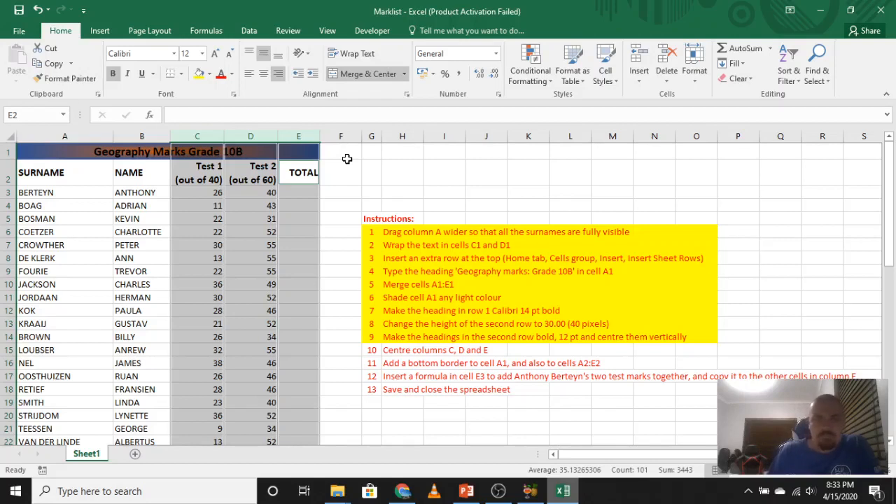
click(265, 56)
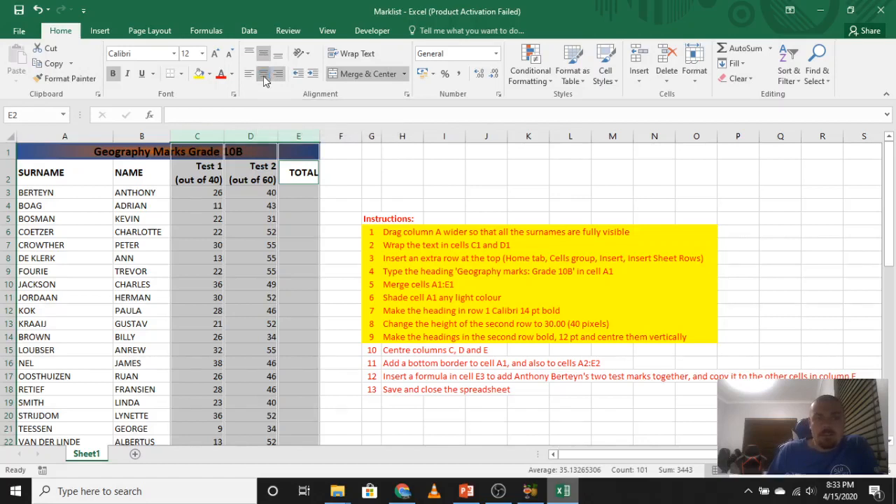
click(263, 76)
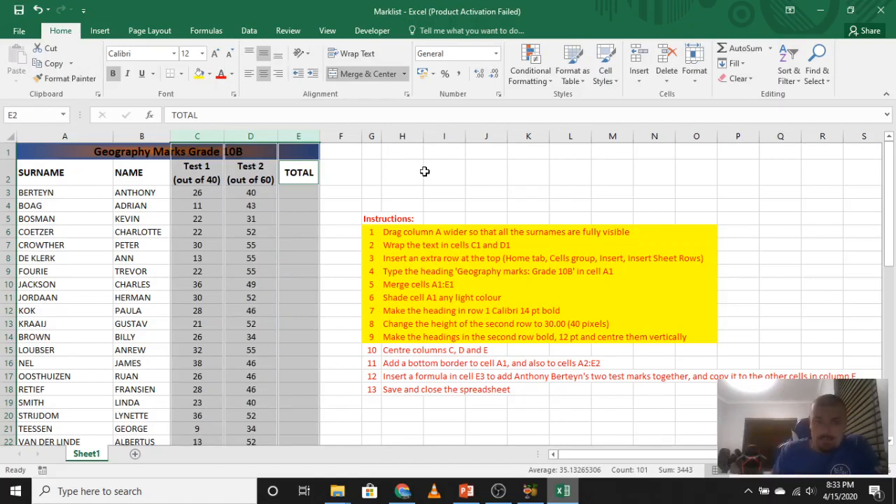
click(277, 75)
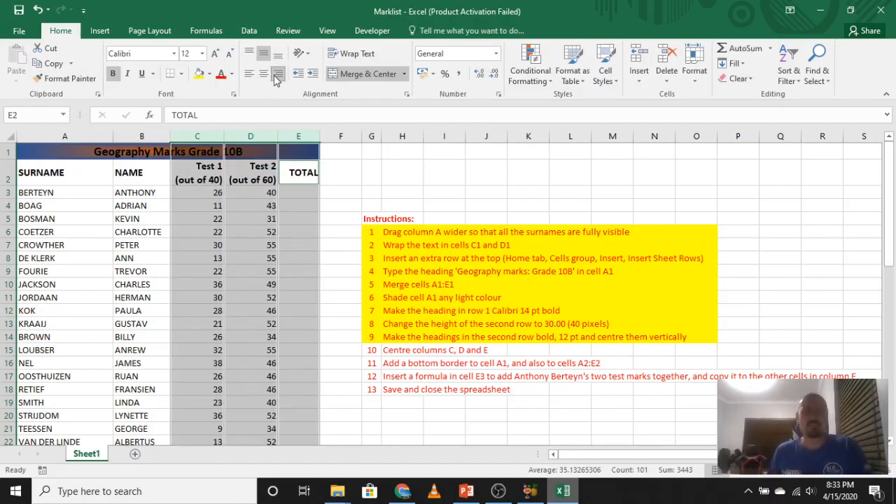
click(263, 74)
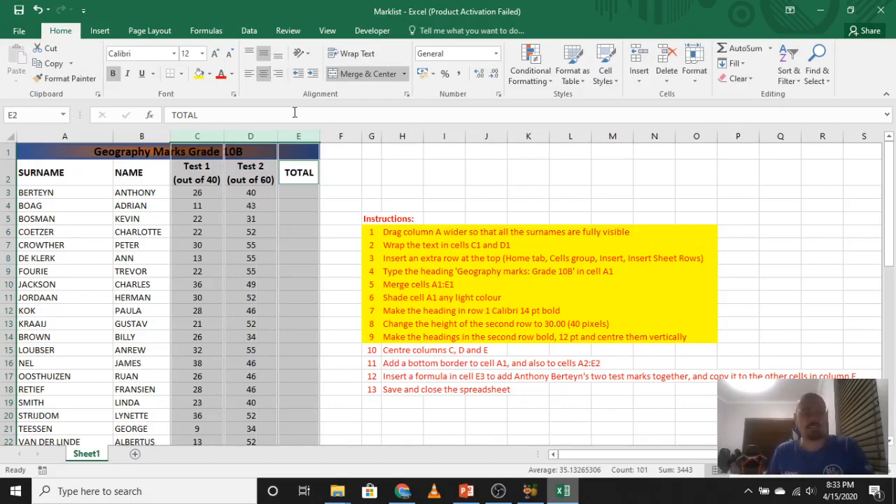
Mark instruction 10 as done by filling cells G15:O15 with yellow.
click(451, 203)
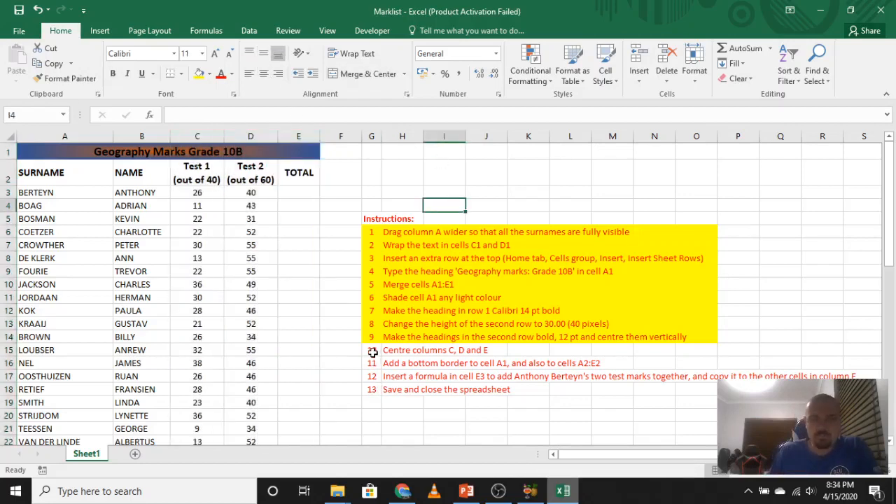
drag(372, 352, 704, 350)
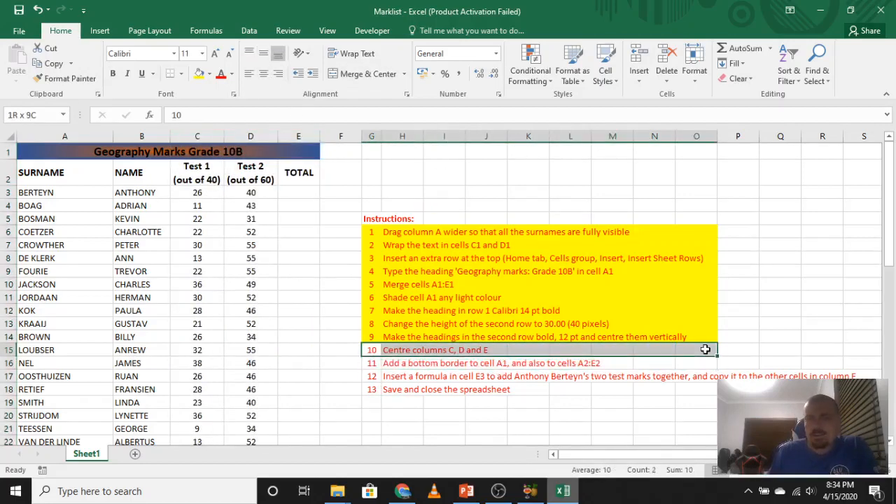
click(500, 214)
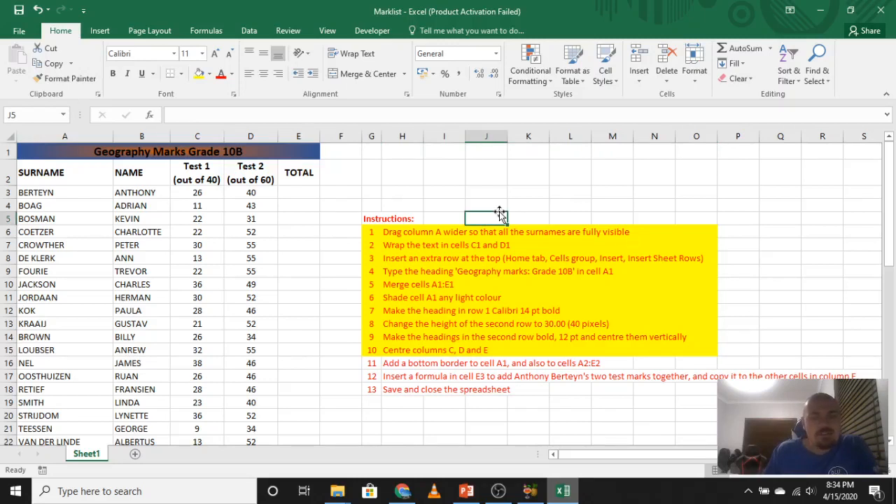
click(45, 152)
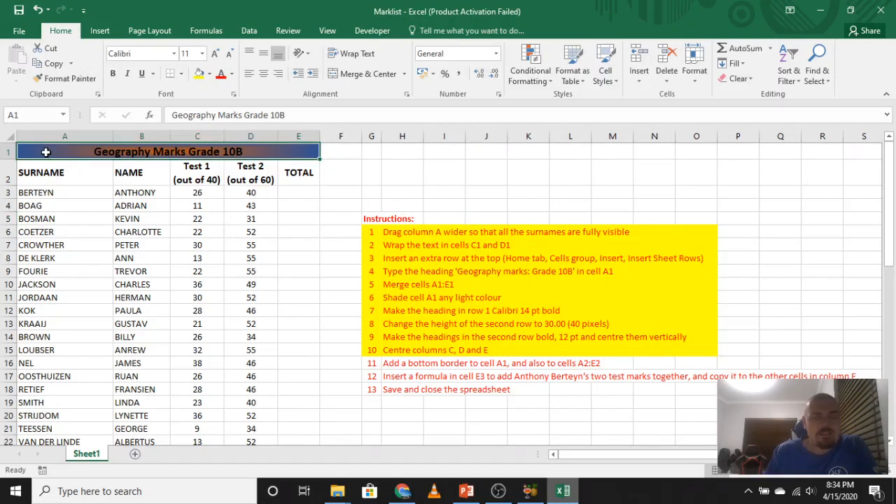
drag(46, 152, 46, 176)
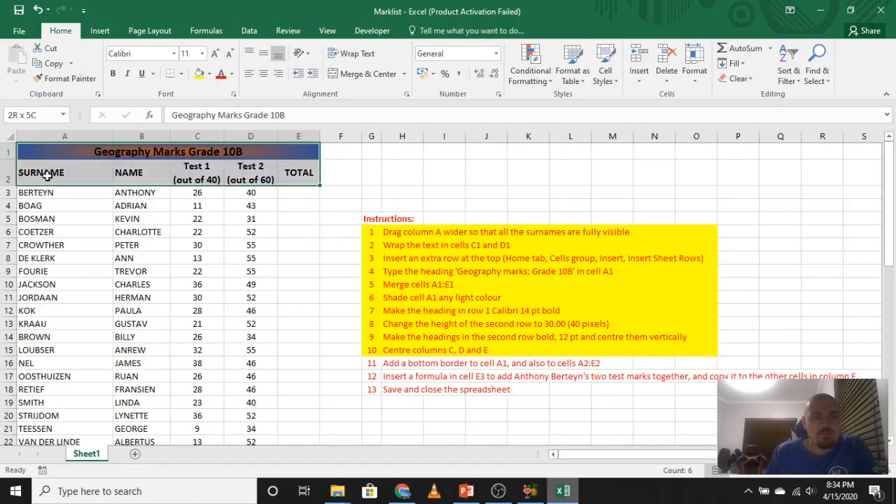
drag(47, 176, 46, 176)
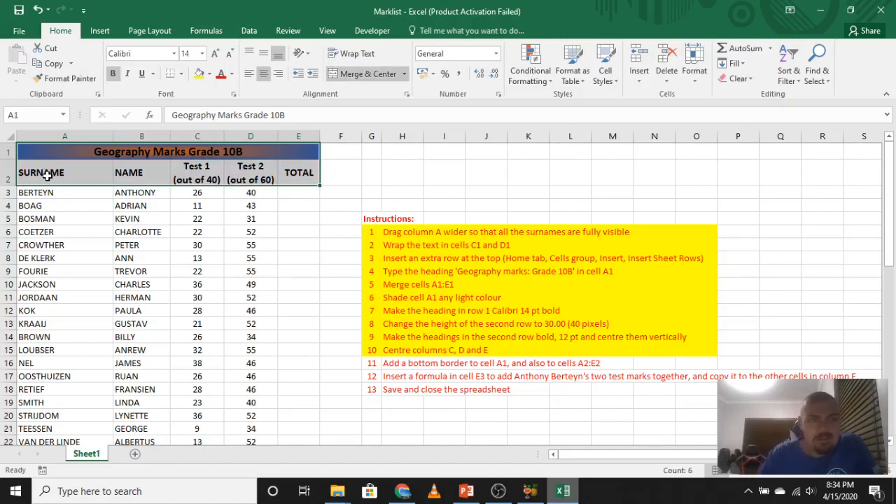
click(46, 175)
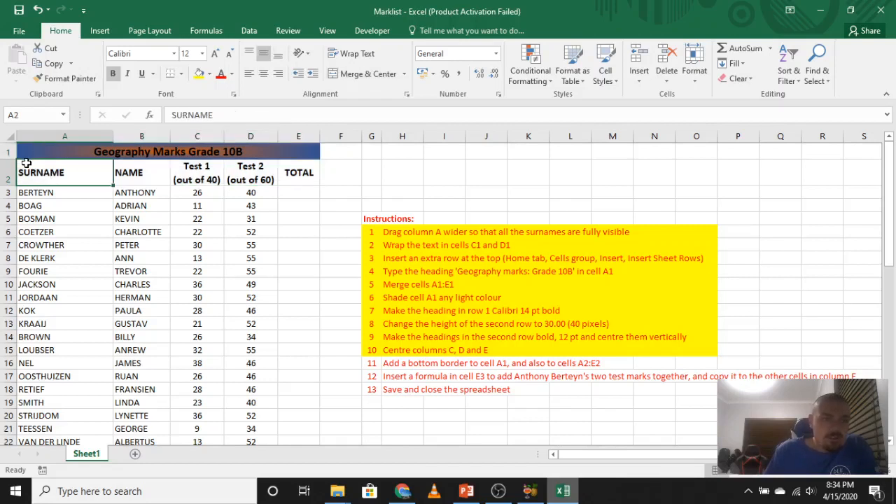
click(9, 160)
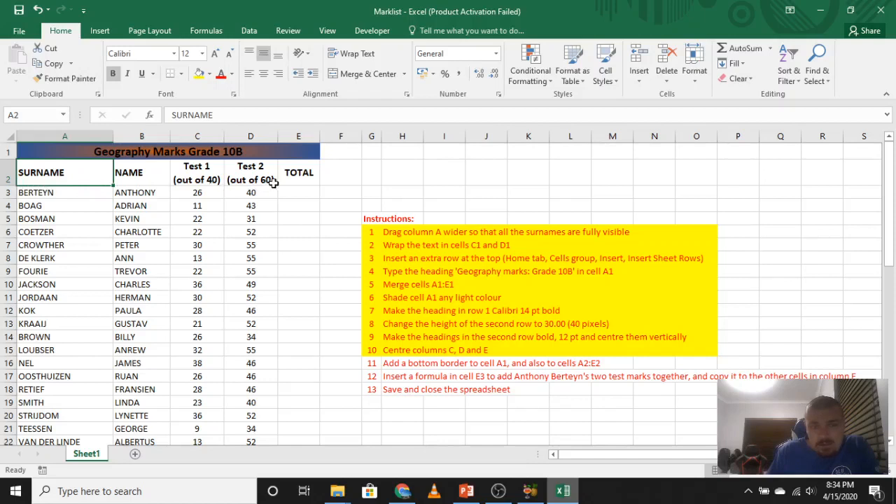
Add medium solid red borders along only the top and bottom edges of heading cells A2:E2.
drag(84, 171, 293, 173)
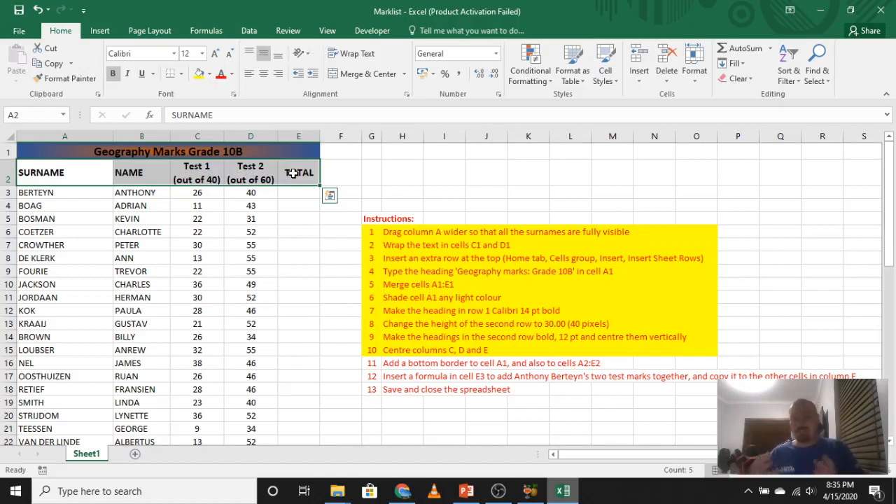
click(182, 75)
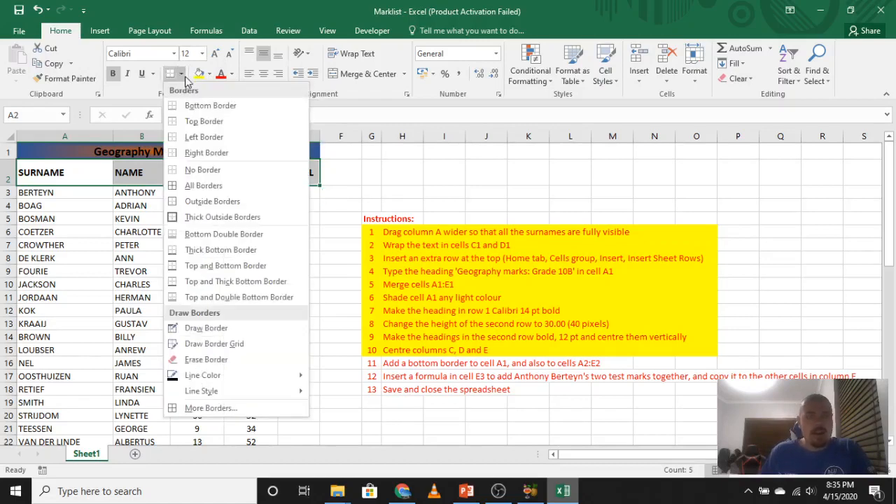
click(209, 409)
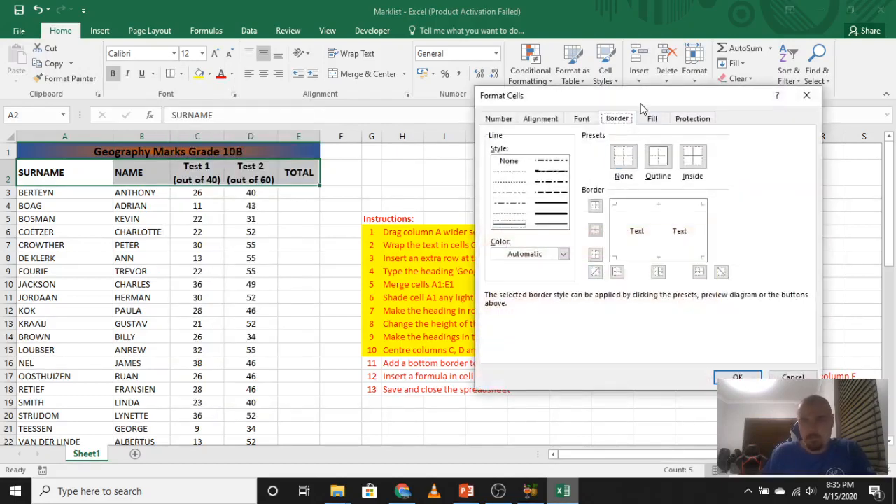
drag(642, 108, 473, 99)
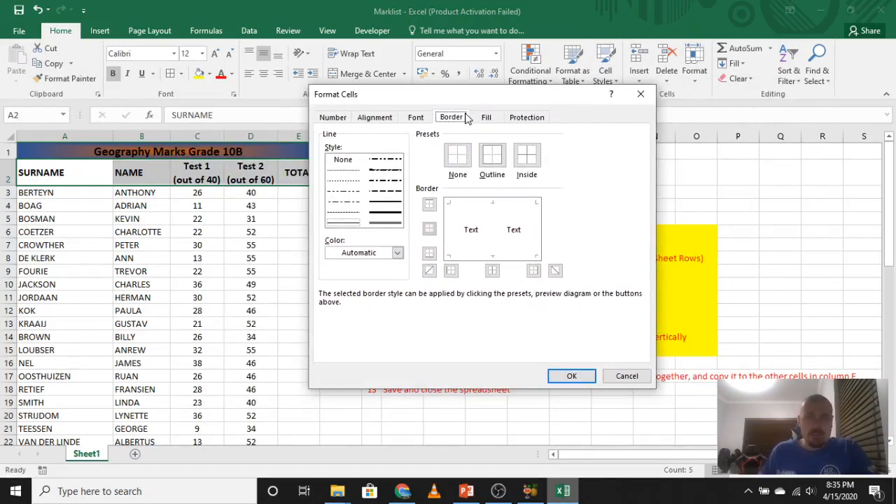
click(392, 204)
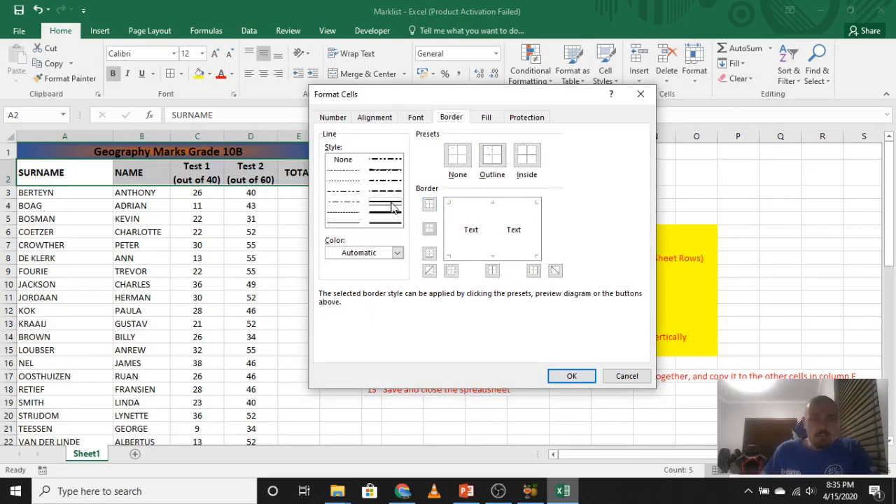
click(397, 254)
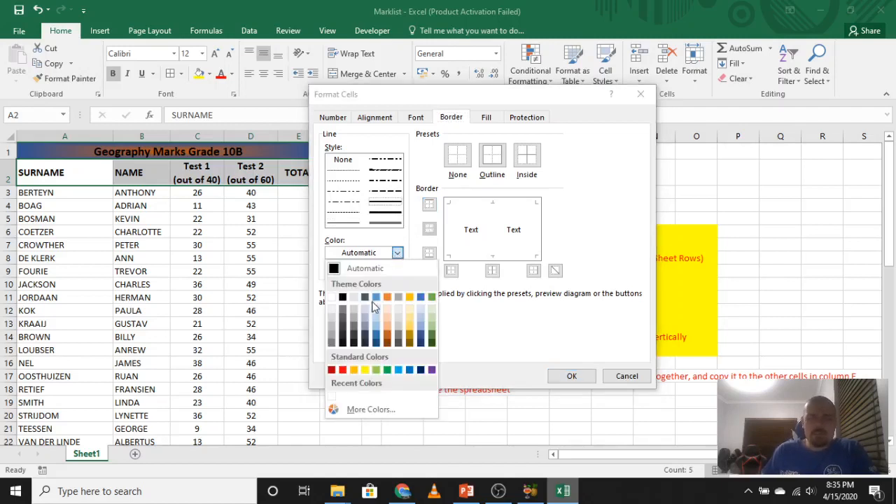
click(343, 371)
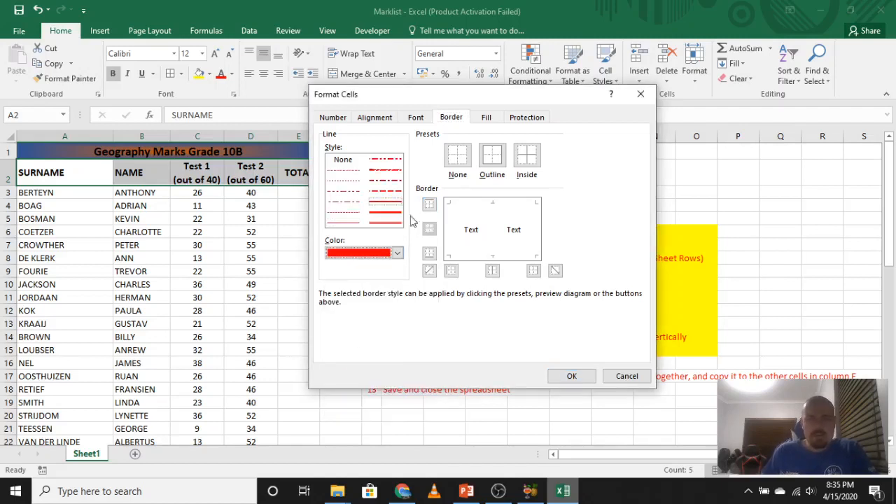
click(492, 159)
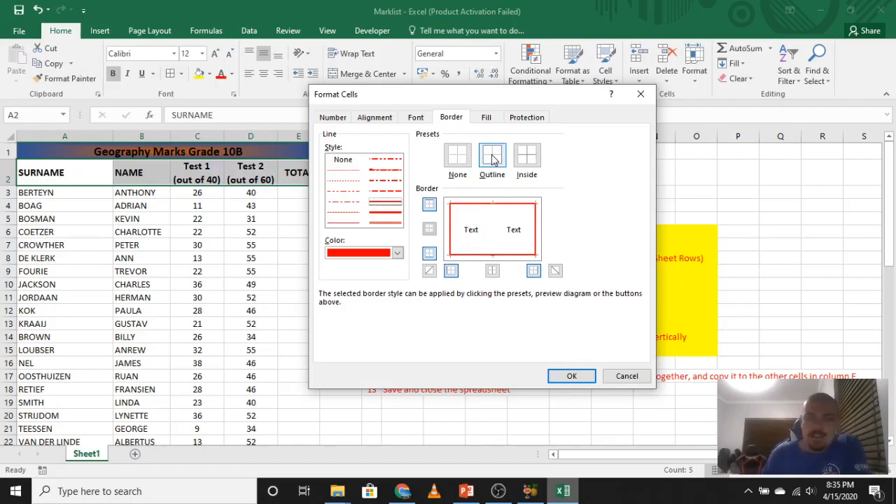
click(452, 233)
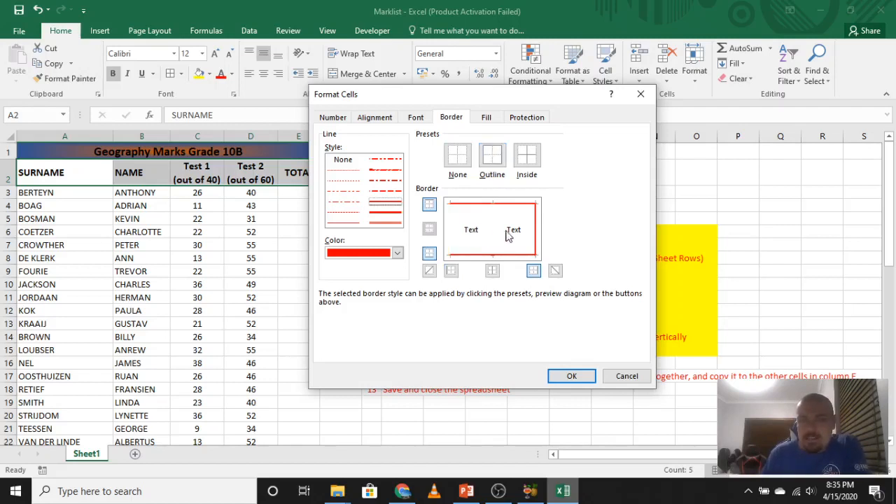
click(536, 231)
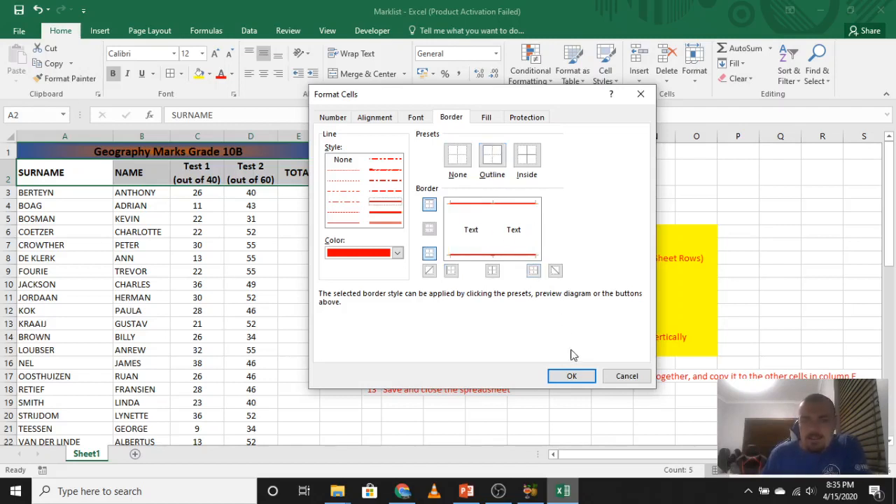
click(572, 376)
click(403, 205)
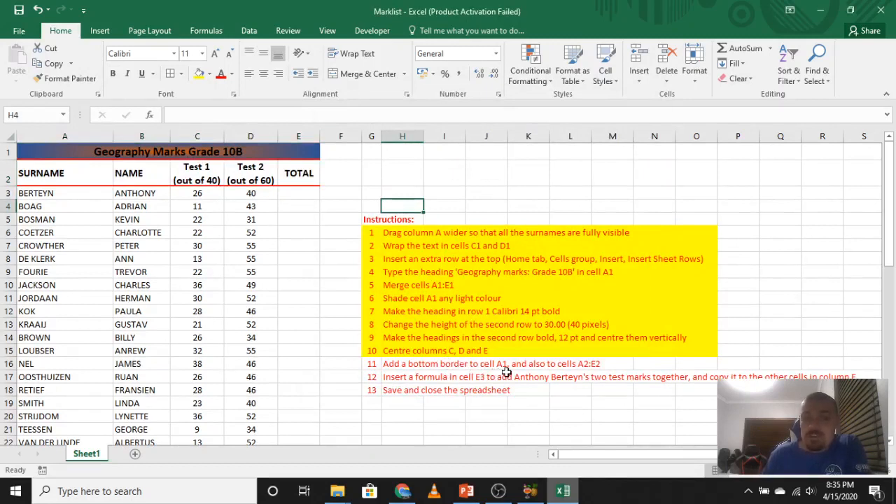
click(45, 148)
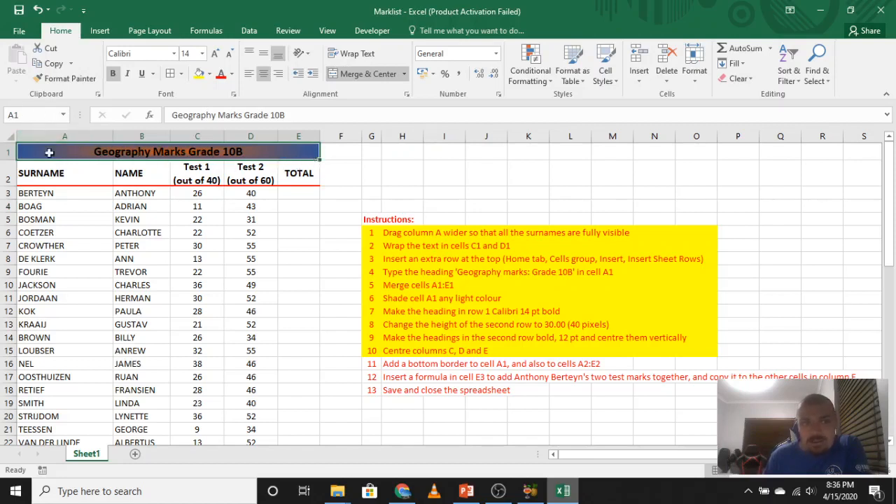
click(29, 168)
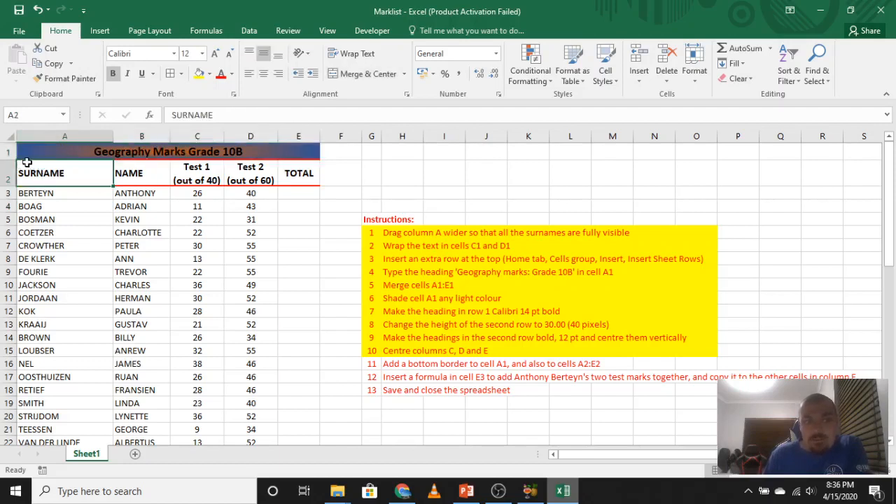
click(427, 203)
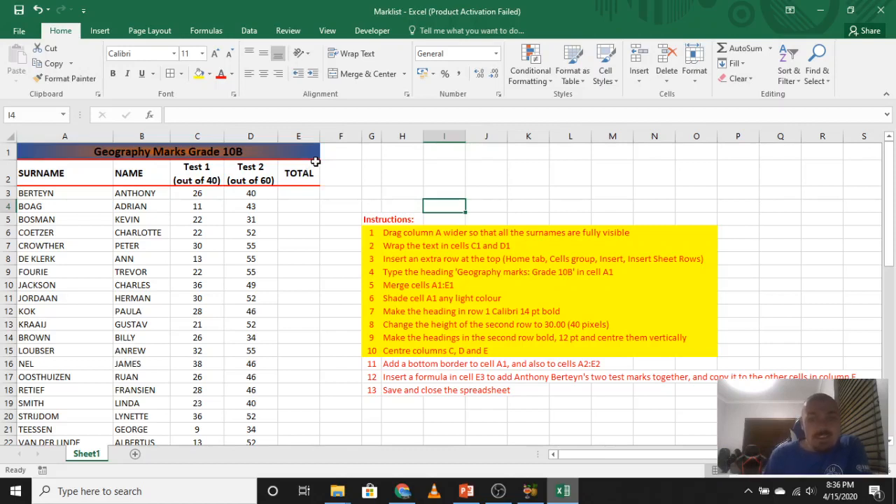
click(48, 176)
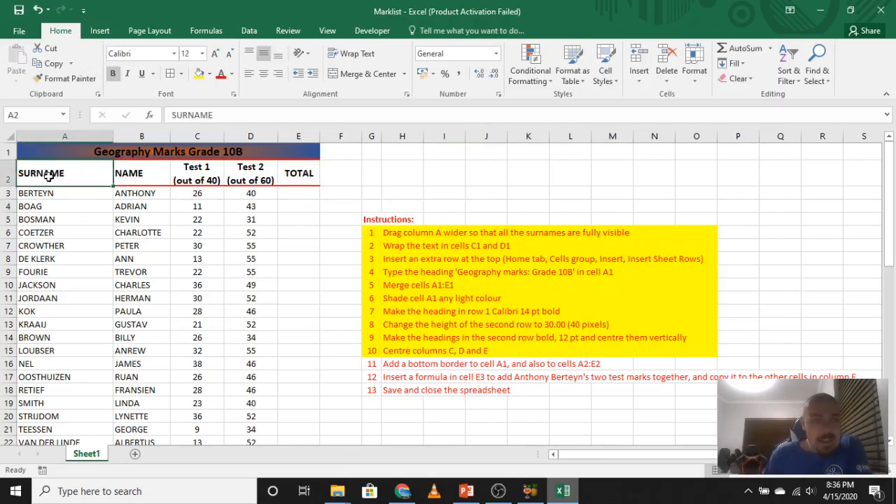
drag(48, 176, 312, 177)
click(313, 177)
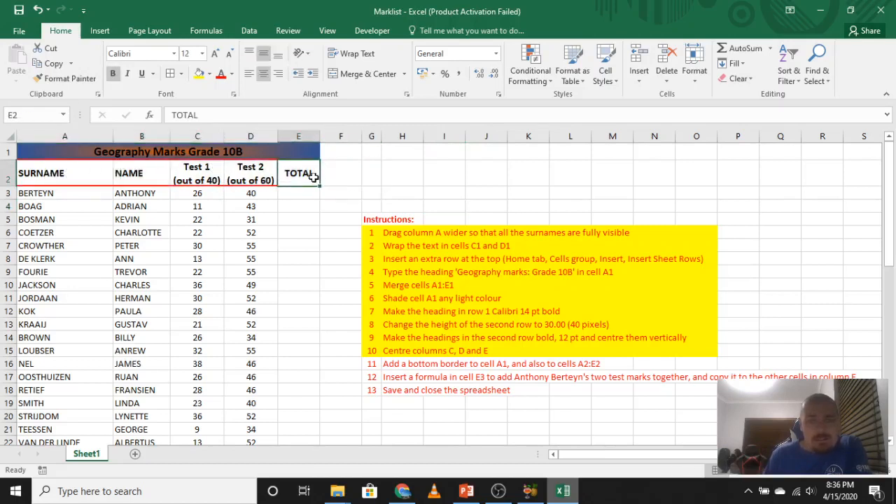
Undo the red borders on heading cells A2:E2.
click(301, 205)
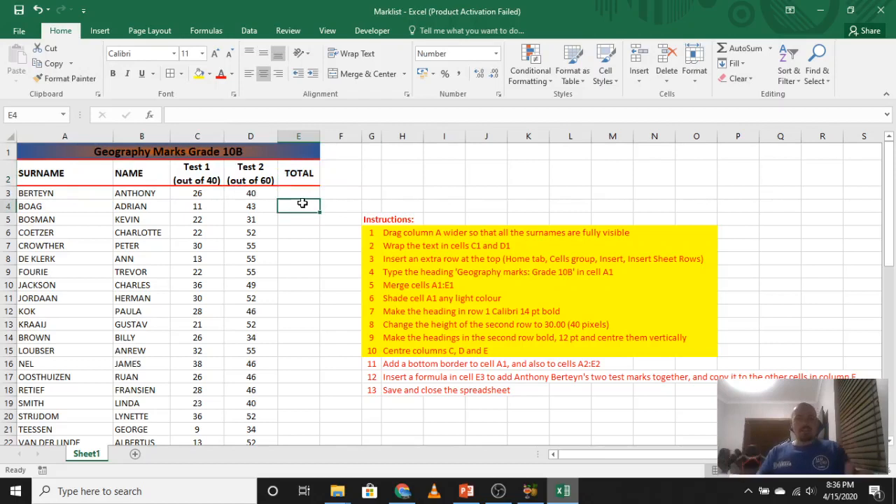
key(ctrl+z)
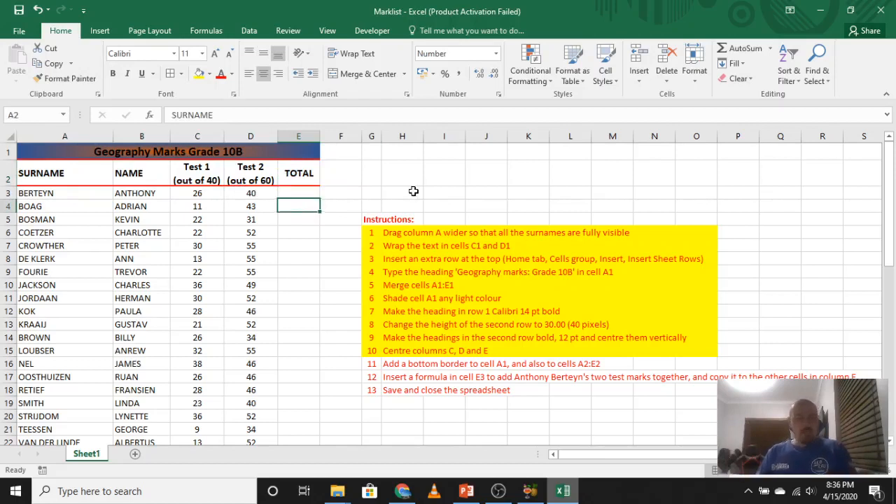
click(413, 191)
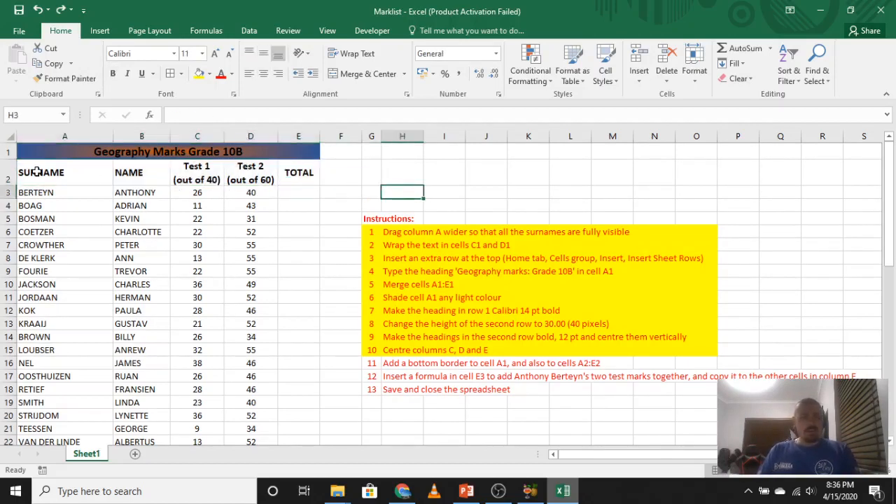
Choose a medium solid line in the border settings of heading cells A2:E2 and preview it as an outline.
drag(37, 172, 292, 177)
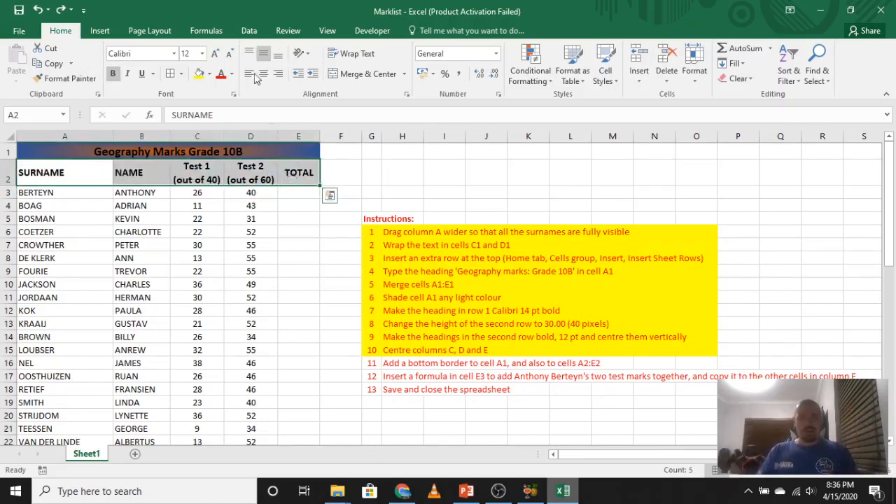
click(181, 74)
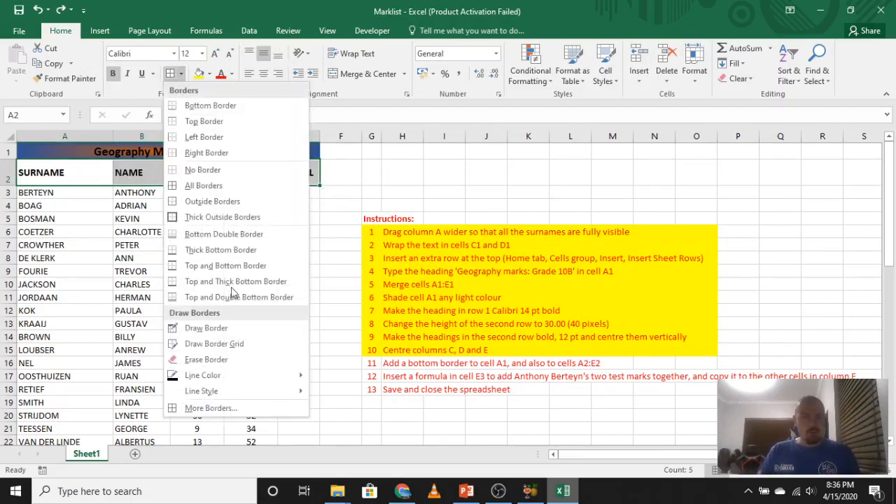
click(210, 410)
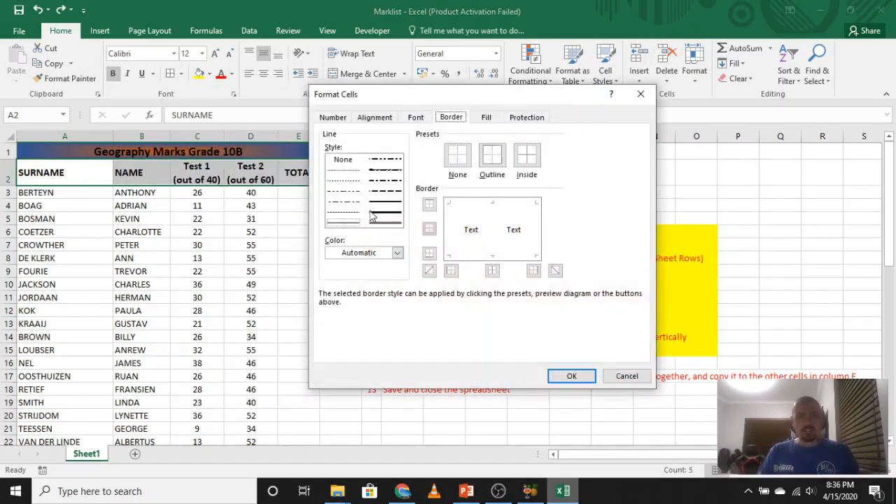
click(382, 206)
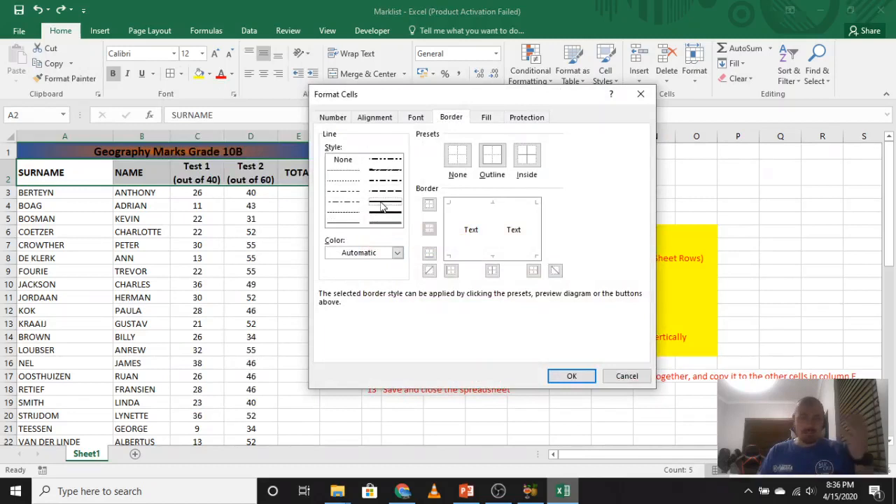
click(397, 253)
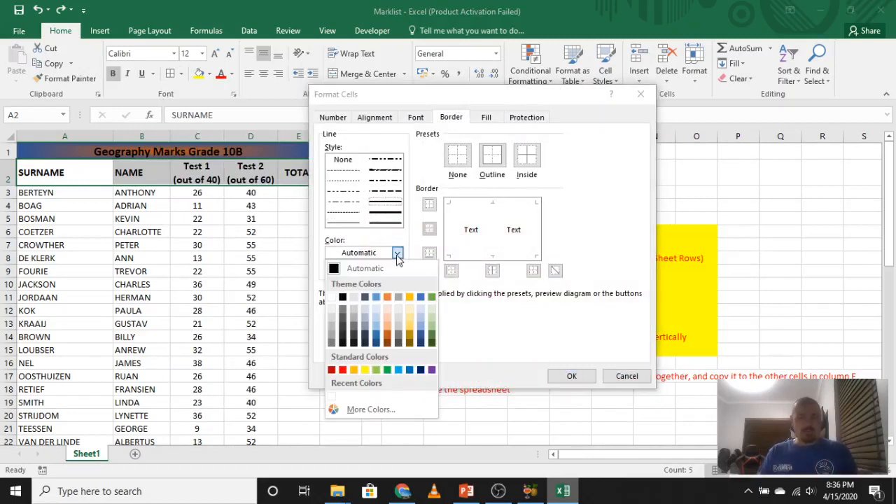
click(492, 161)
click(492, 161)
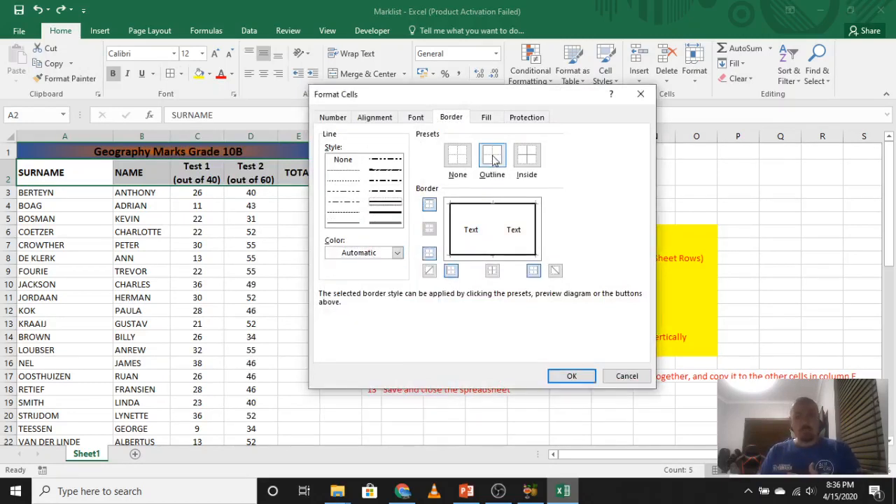
Set the border colour to red, preview it as an outline, and clear the previewed borders again.
click(397, 252)
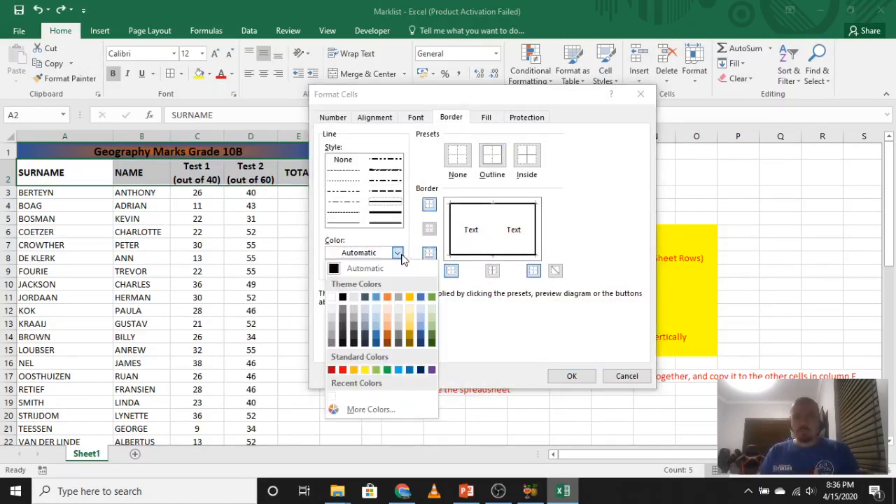
click(344, 371)
click(492, 160)
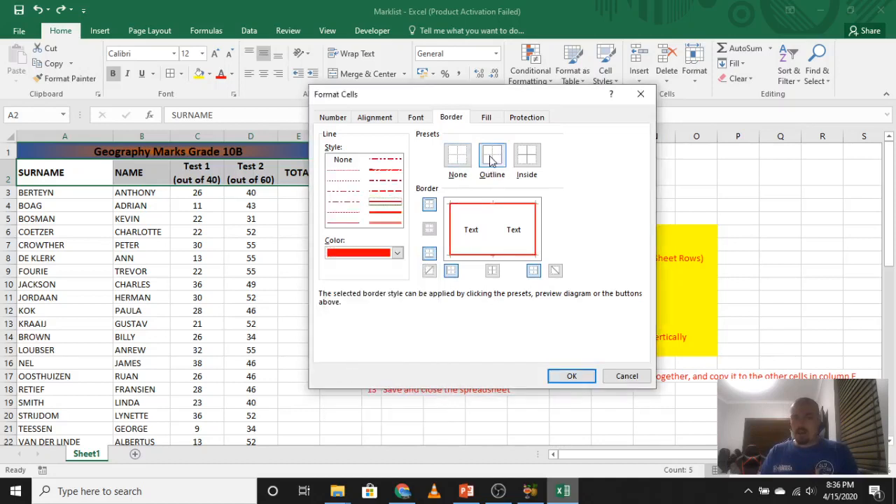
click(453, 239)
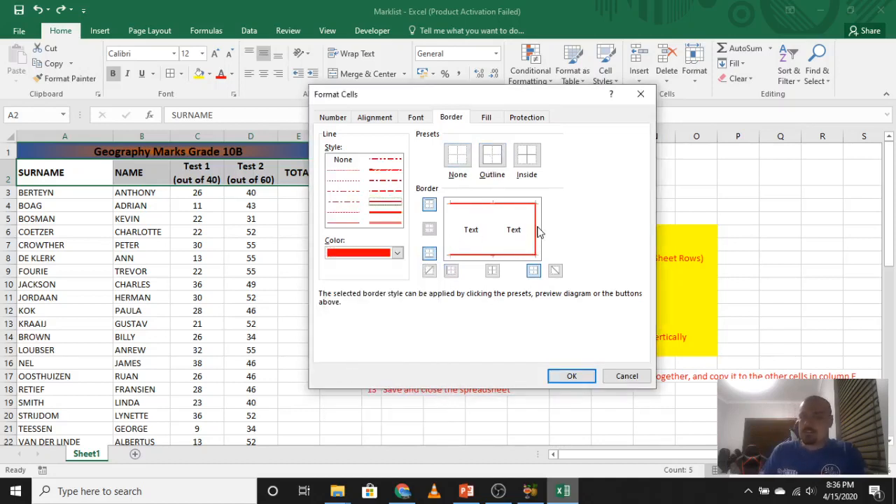
click(538, 232)
click(463, 160)
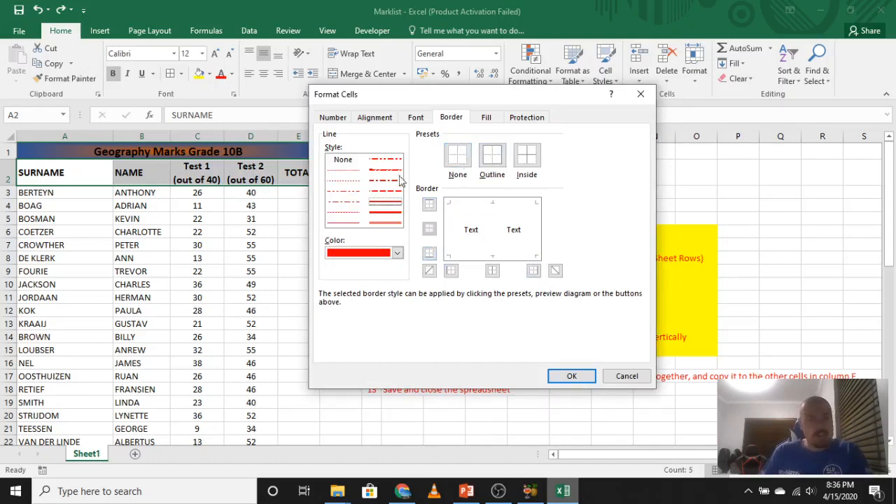
Apply the medium red line to only the top and bottom edges of heading cells A2:E2.
click(491, 204)
click(492, 256)
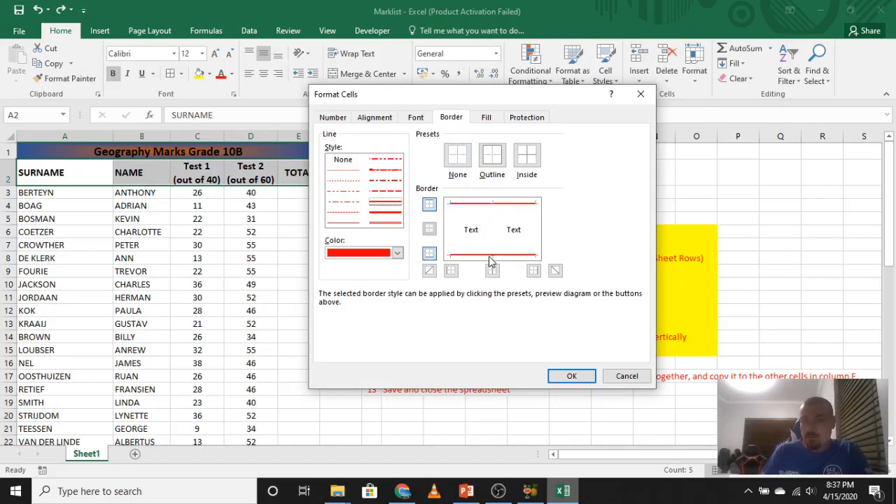
click(569, 378)
click(420, 184)
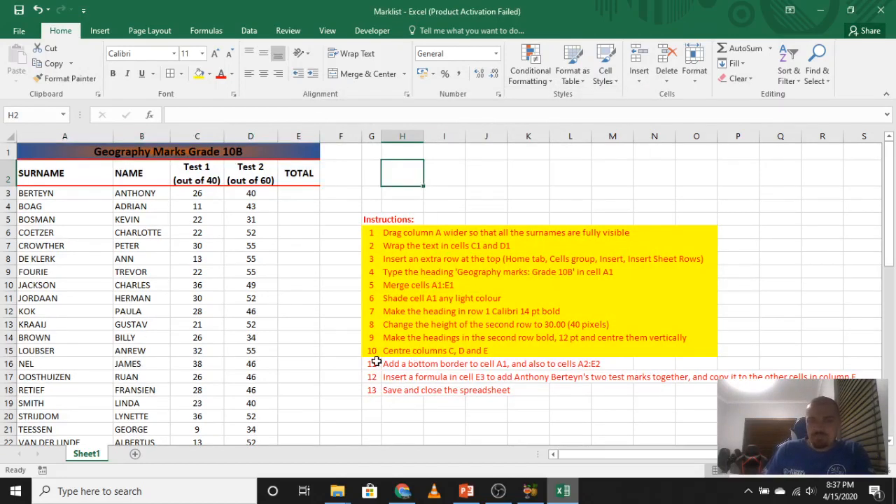
Mark instruction 11 as done by filling cells G16:O16 with yellow.
drag(375, 363, 689, 363)
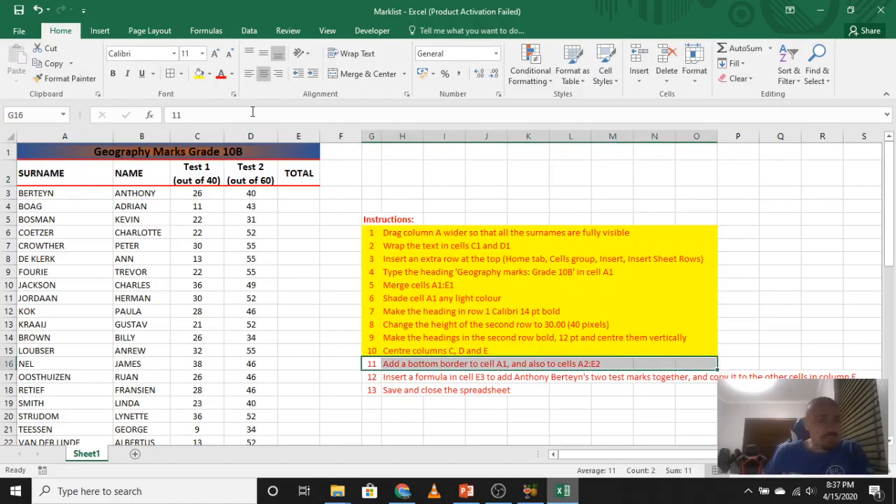
click(199, 74)
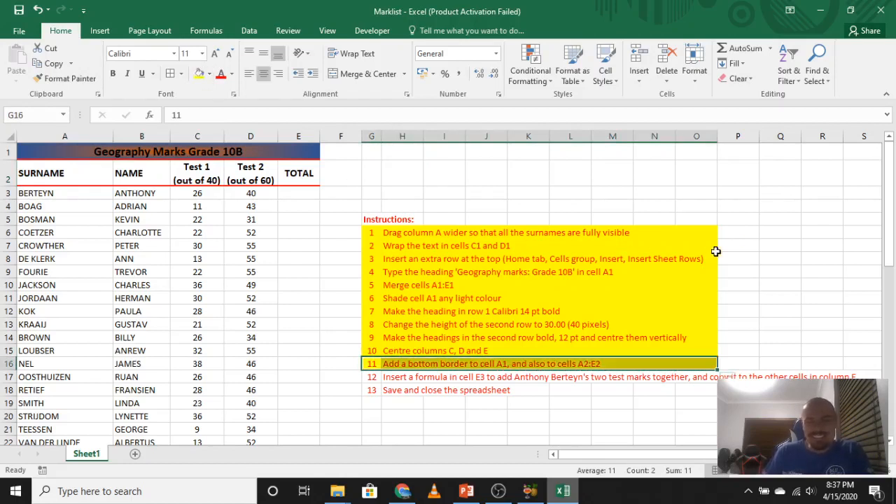
click(742, 234)
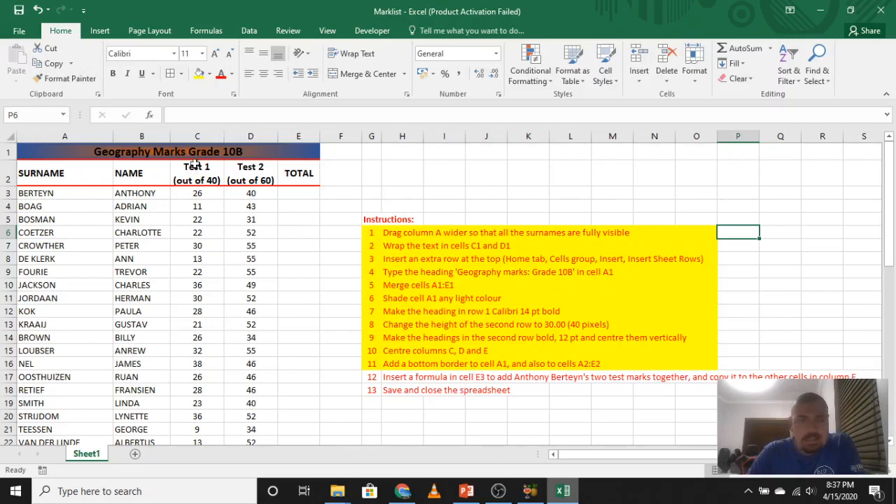
click(295, 195)
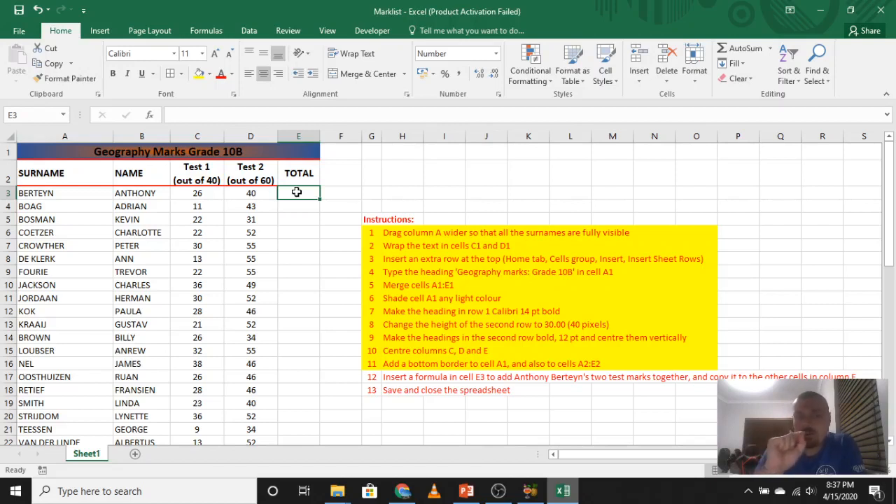
click(209, 180)
click(248, 178)
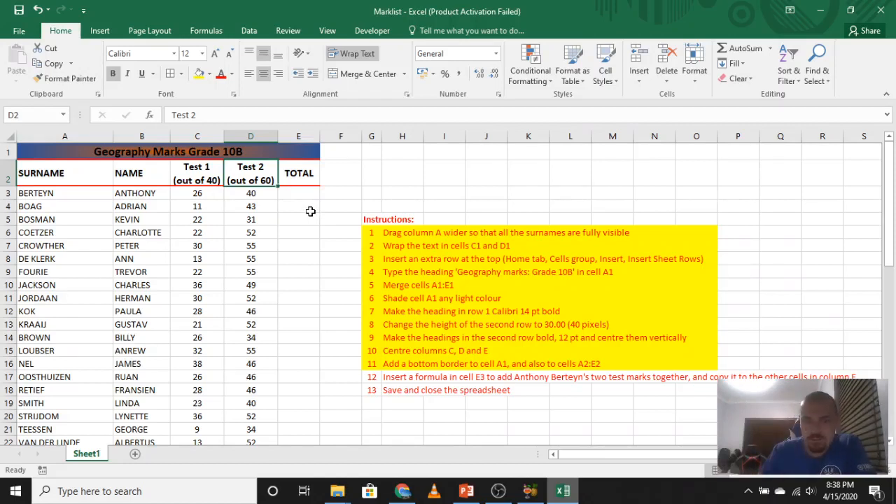
Enter the formula =SUM(C3+D3) in cell E3 to total the first learner's two test marks.
click(286, 195)
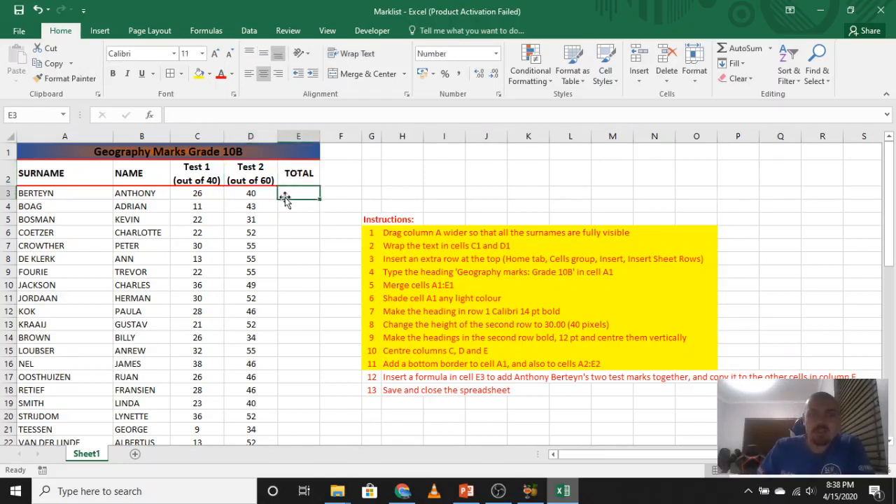
text(=)
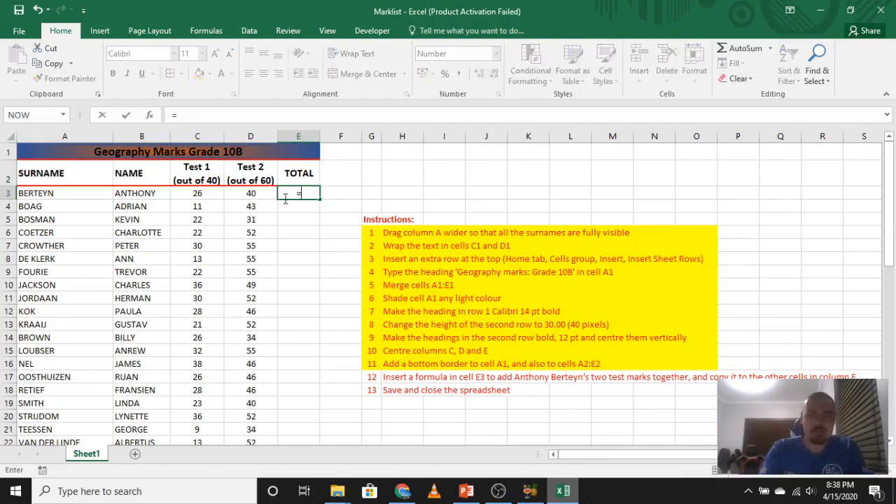
text(sum)
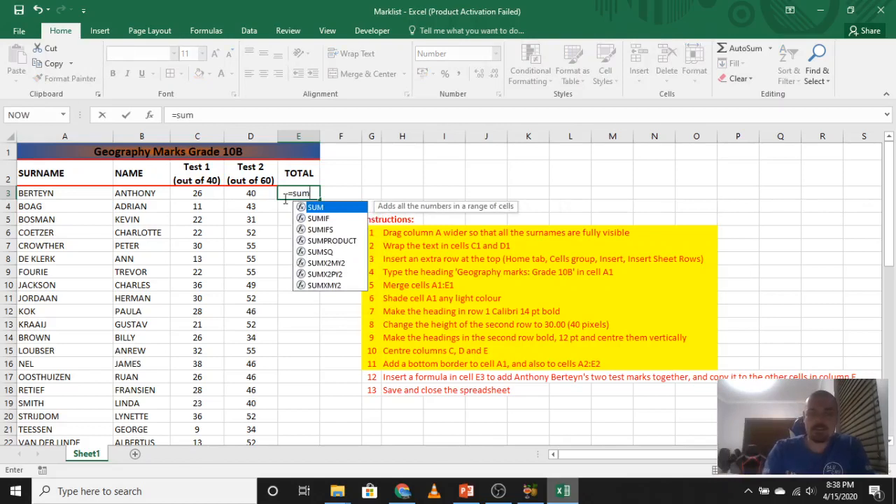
text(()
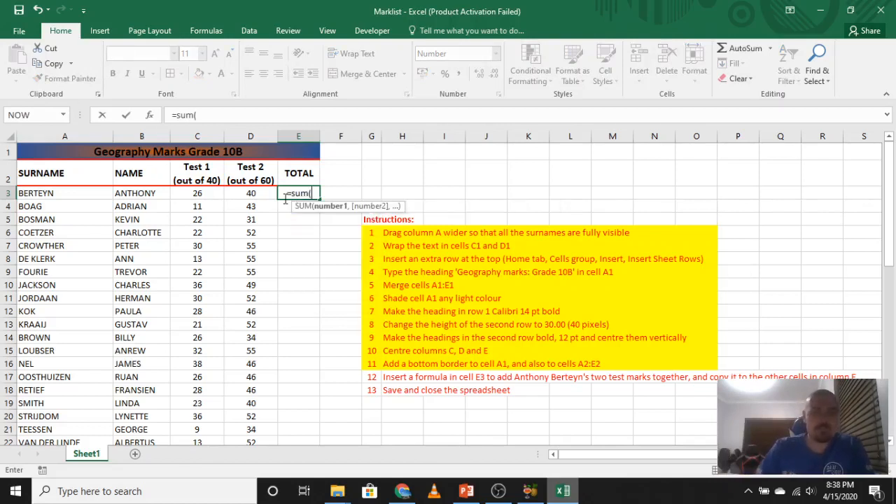
click(202, 191)
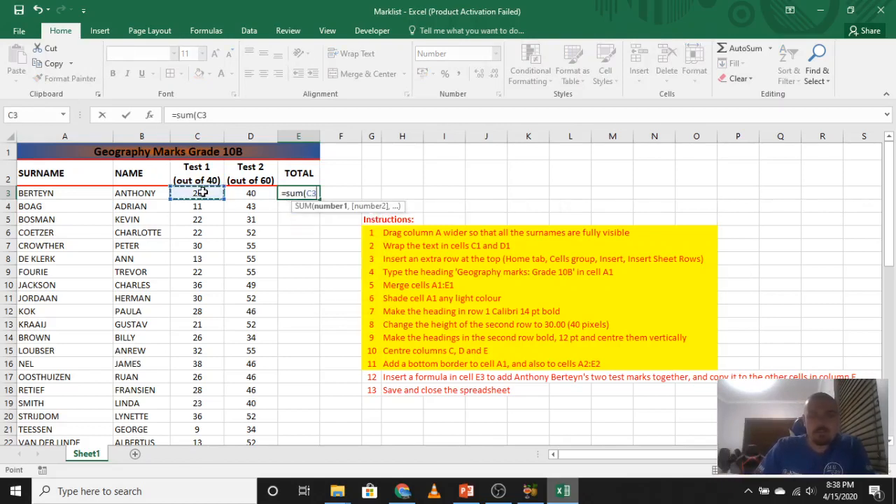
text(+)
click(250, 193)
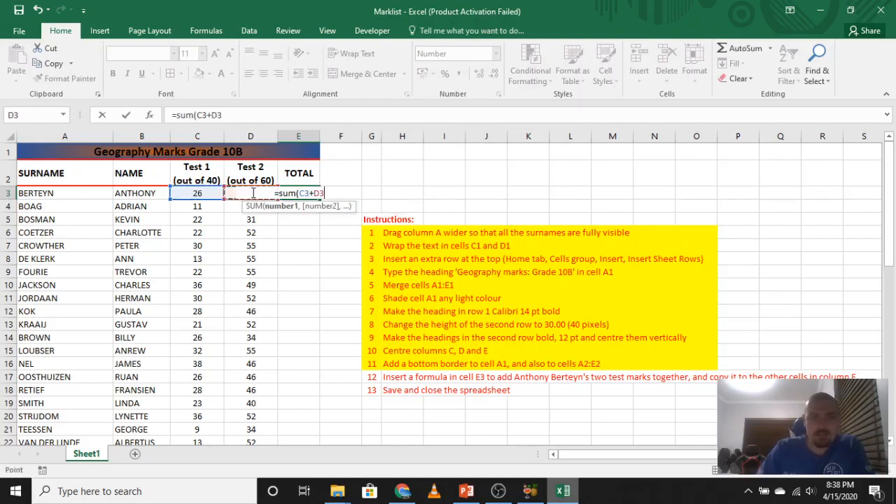
key(Return)
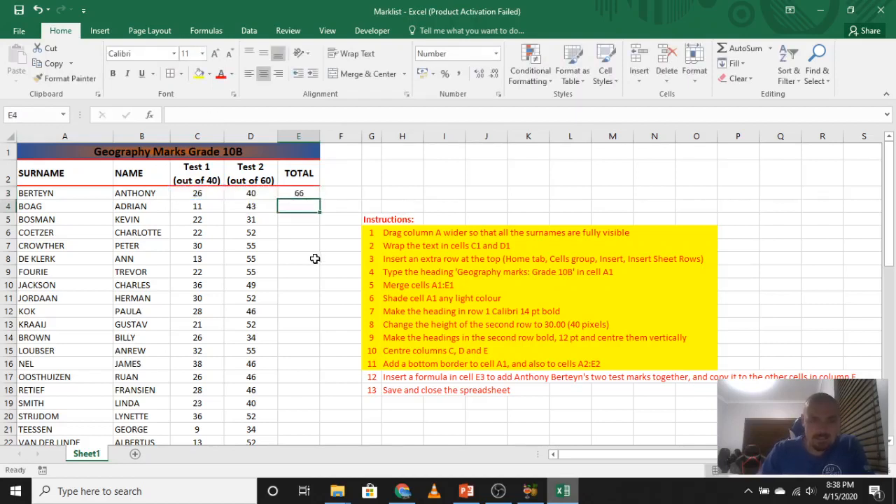
Replace the arguments of the E3 formula with a cell range so that it reads =SUM(C3:D3).
double_click(311, 191)
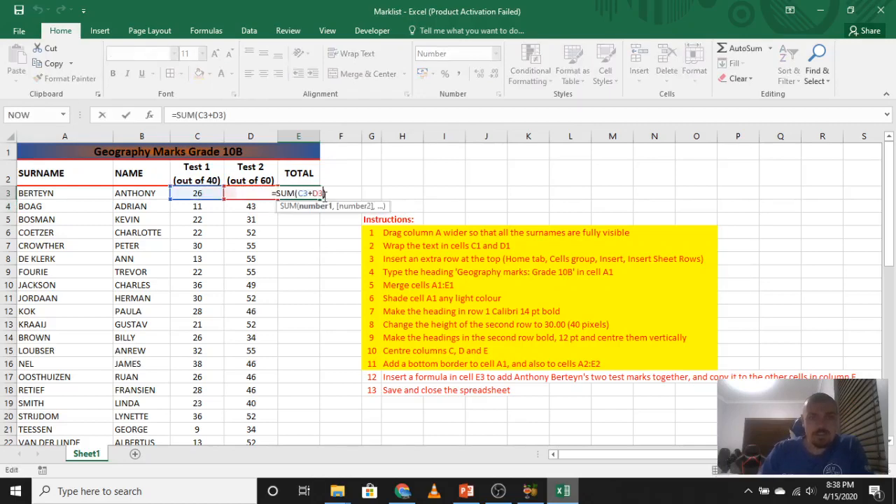
key(BackSpace)
key(BackSpace)
key(BackSpace)
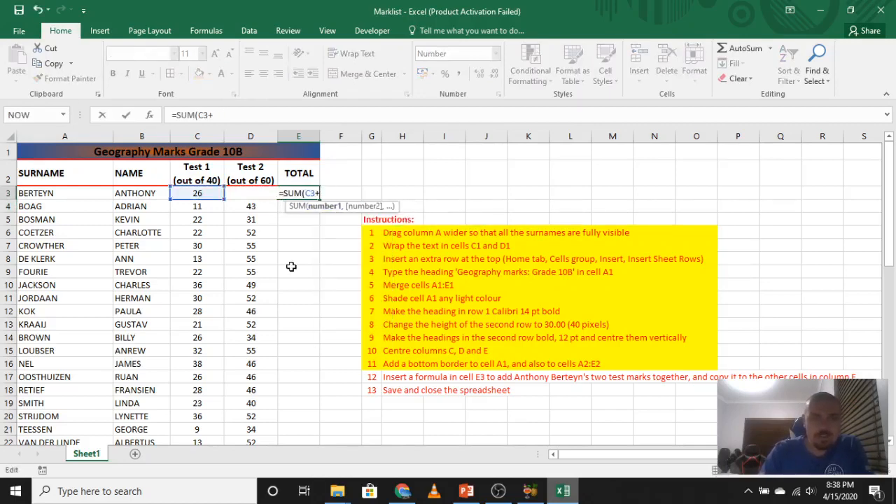
key(BackSpace)
key(BackSpace)
key(BackSpace)
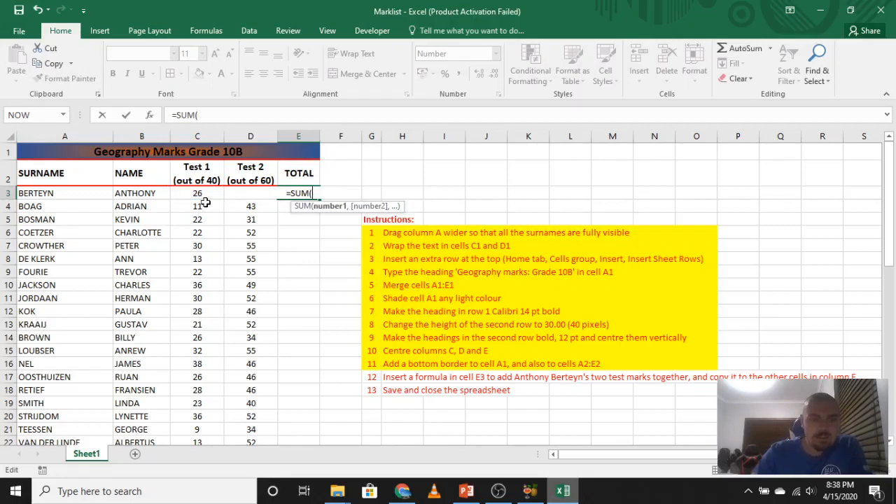
drag(199, 193, 247, 194)
text())
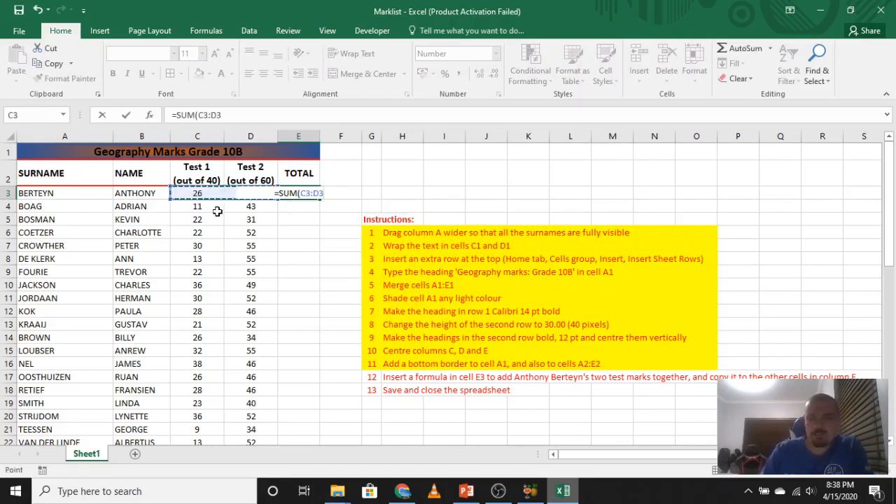
key(Return)
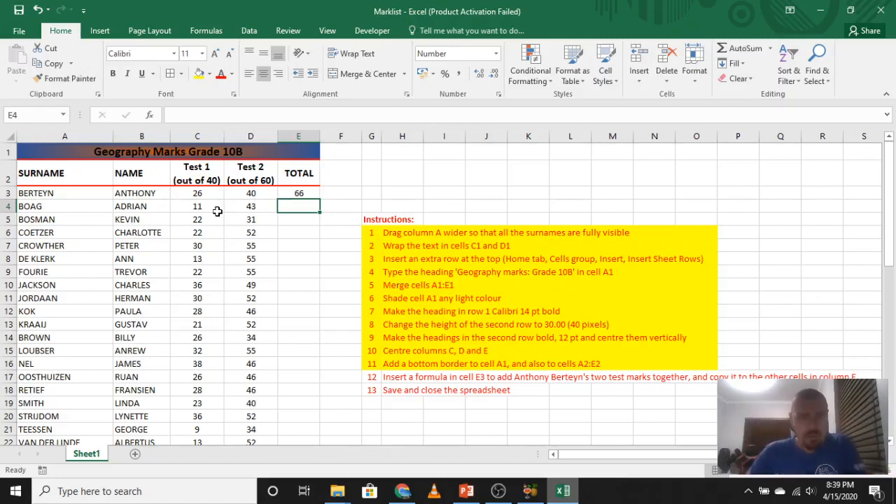
Copy the total formula from cell E3 down column E to the last learner in row 51.
ctrl+scroll(324, 249, up, 3)
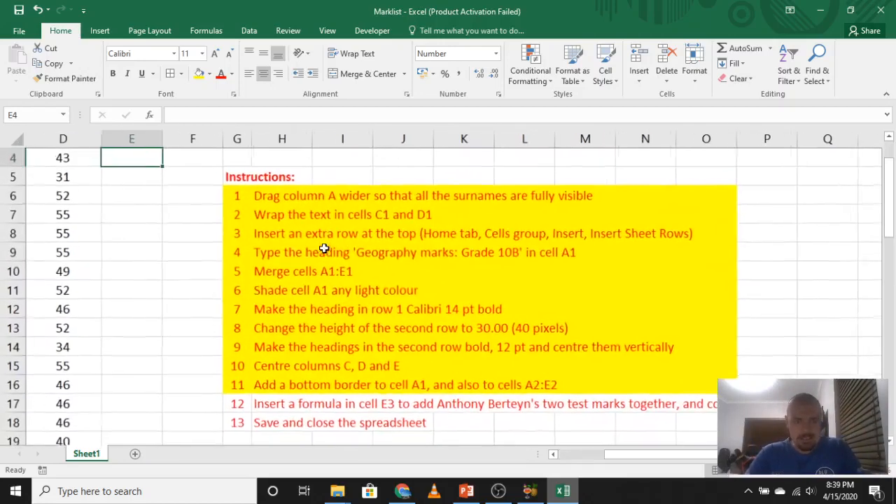
drag(617, 454, 534, 454)
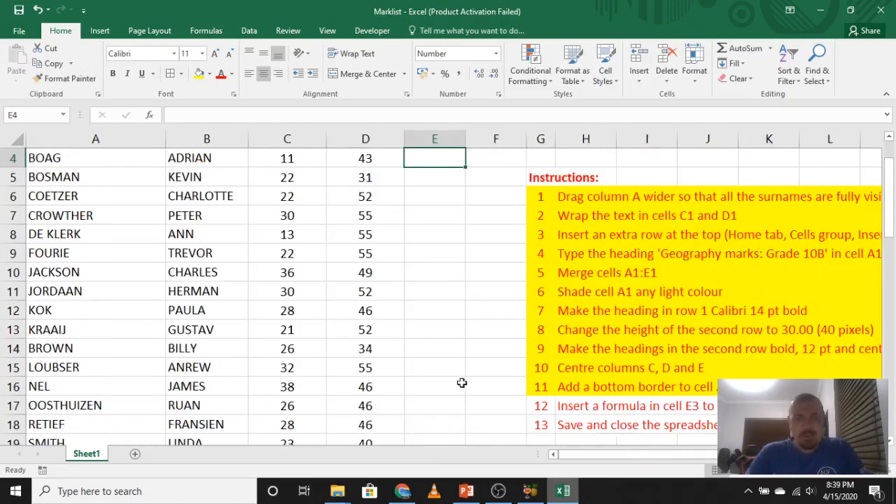
scroll(448, 329, up, 1)
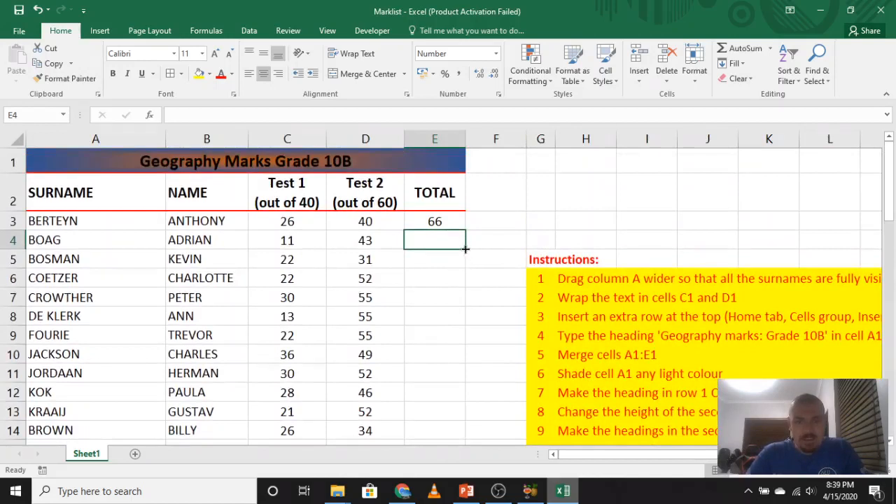
drag(466, 249, 469, 245)
click(486, 242)
click(462, 224)
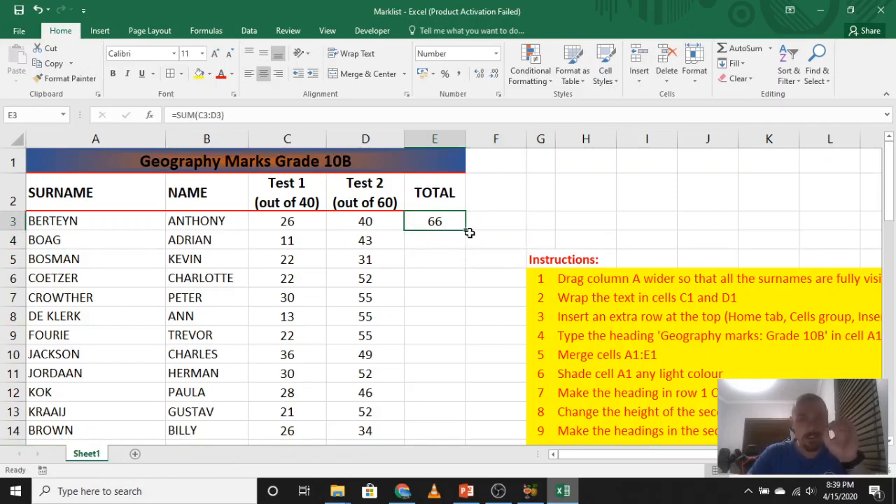
drag(465, 231, 449, 409)
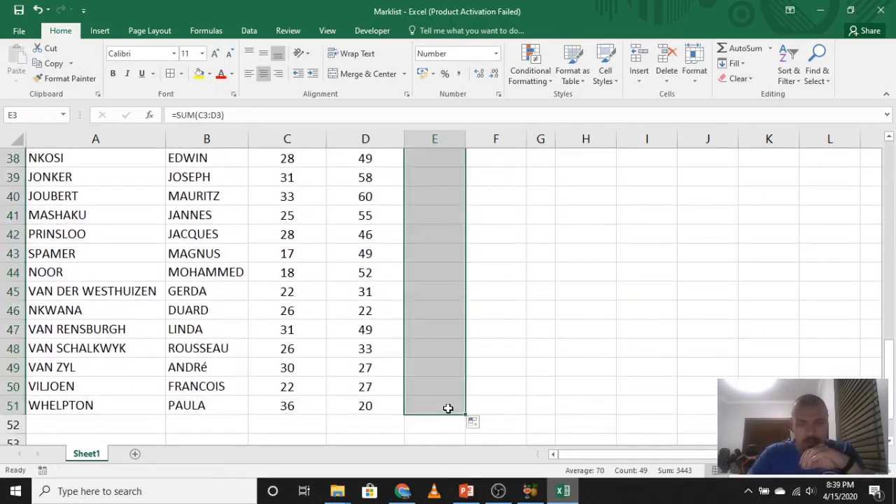
scroll(456, 367, up, 8)
scroll(456, 339, up, 4)
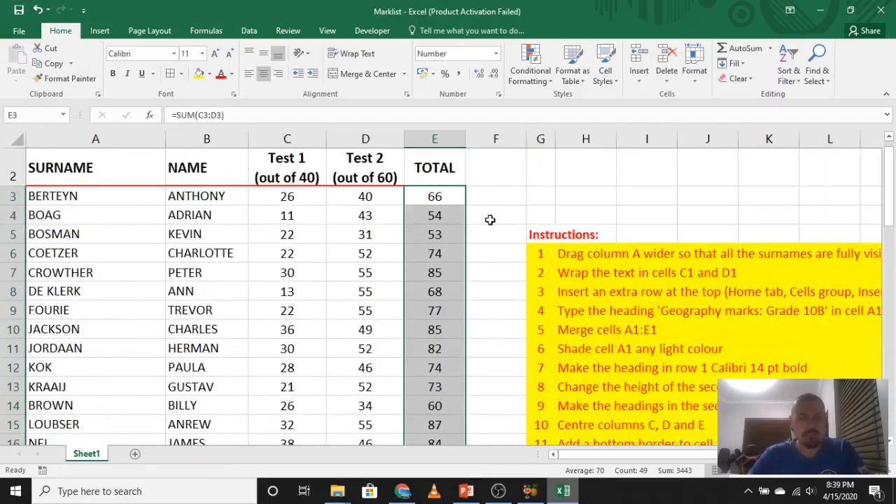
click(513, 209)
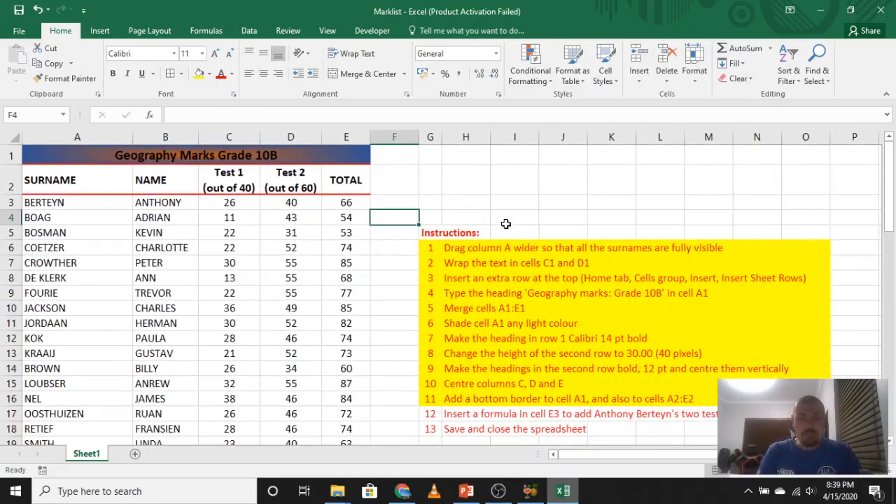
Mark instruction 12 as done by filling cells G17:S17 with yellow.
scroll(506, 224, down, 1)
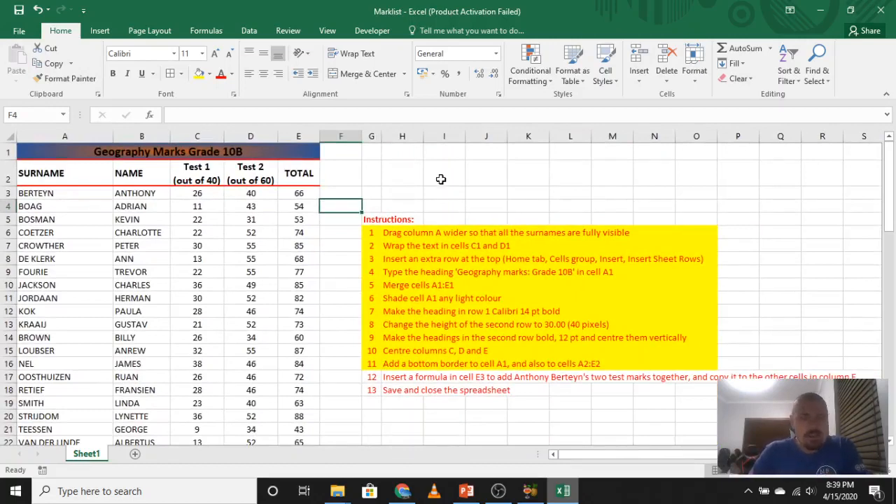
drag(376, 376, 852, 376)
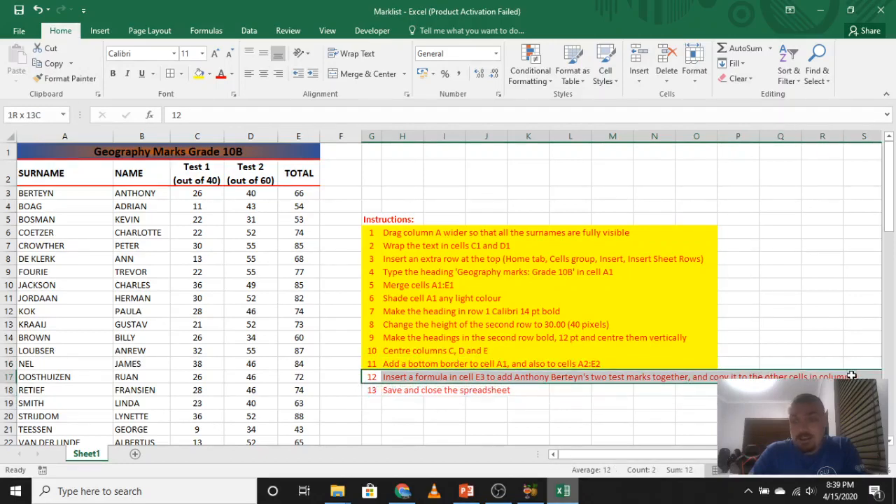
click(198, 73)
click(415, 440)
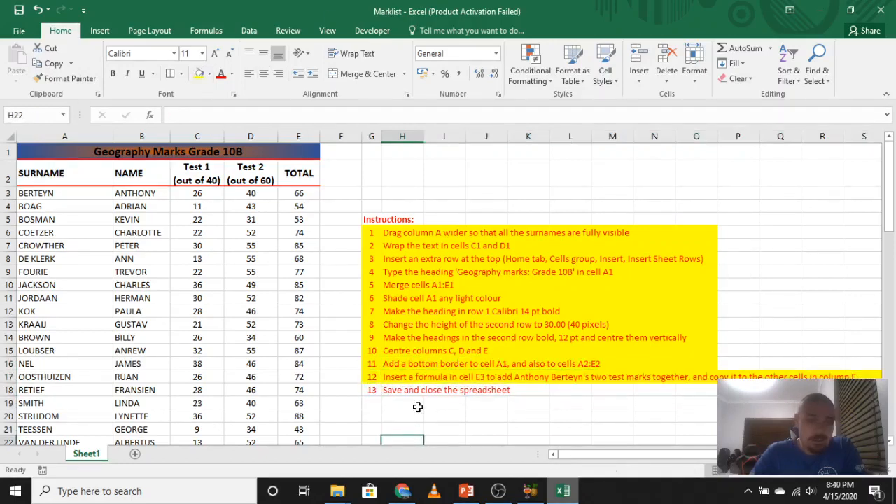